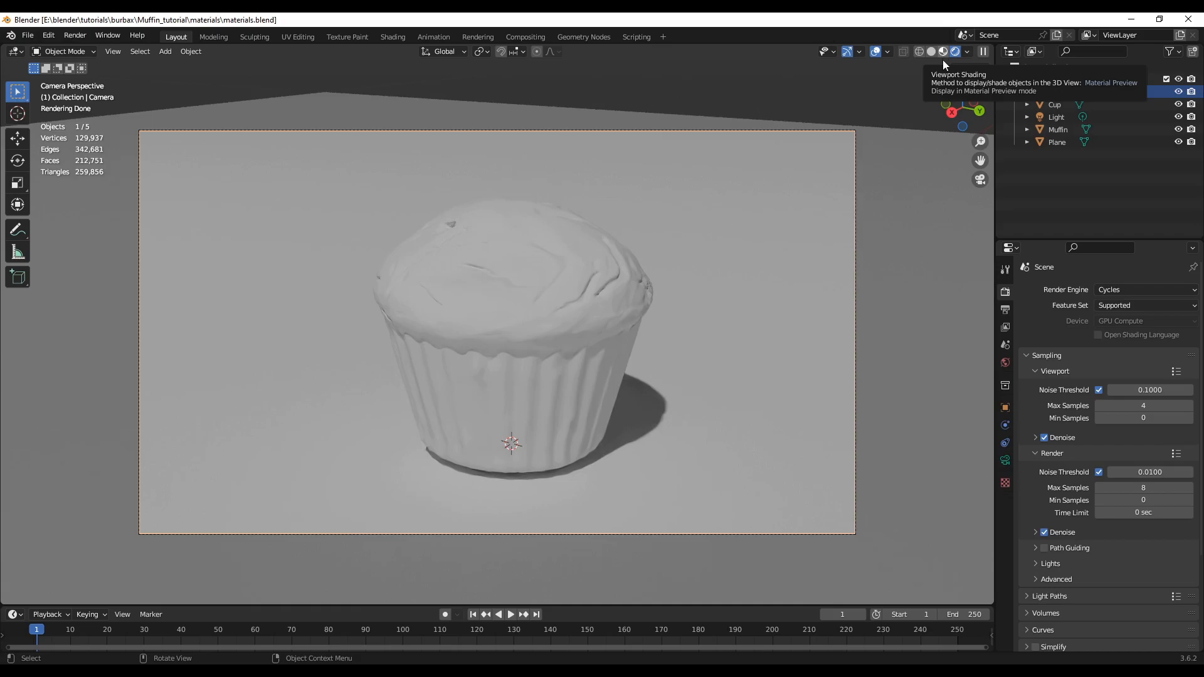
# Switch the viewport to Material Preview shading, deselect the camera, and look over the muffin model from several angles
pyautogui.click(952, 54)
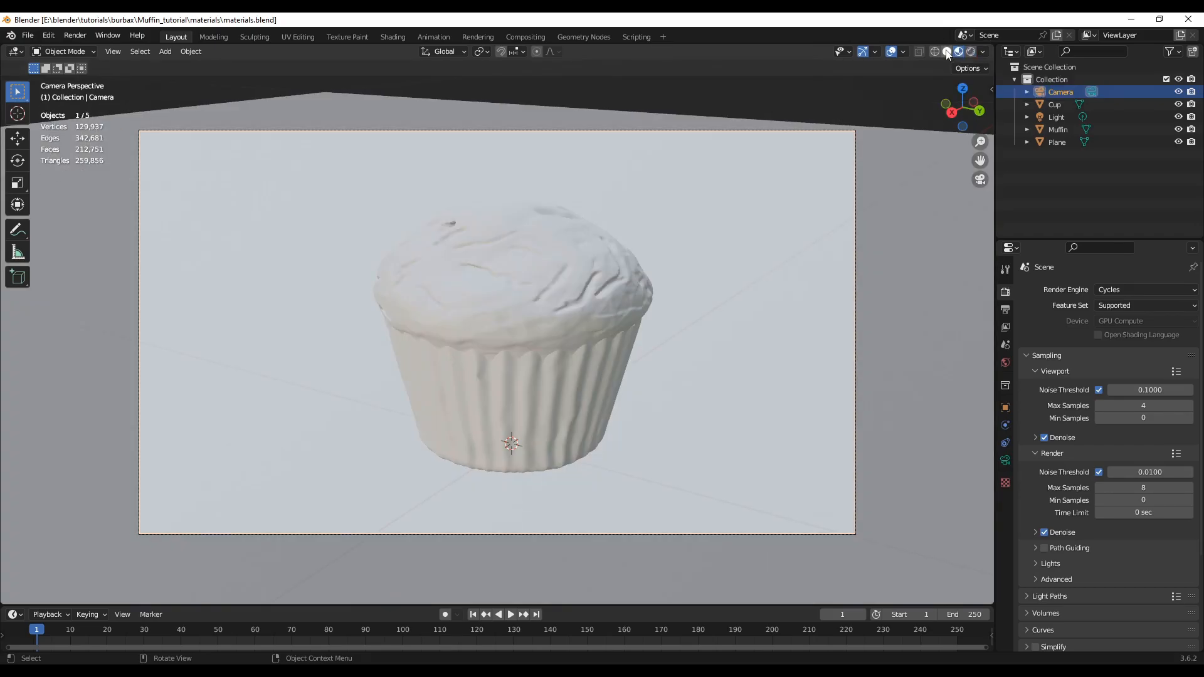
pyautogui.moveTo(879, 348); pyautogui.dragTo(765, 395, button='middle')
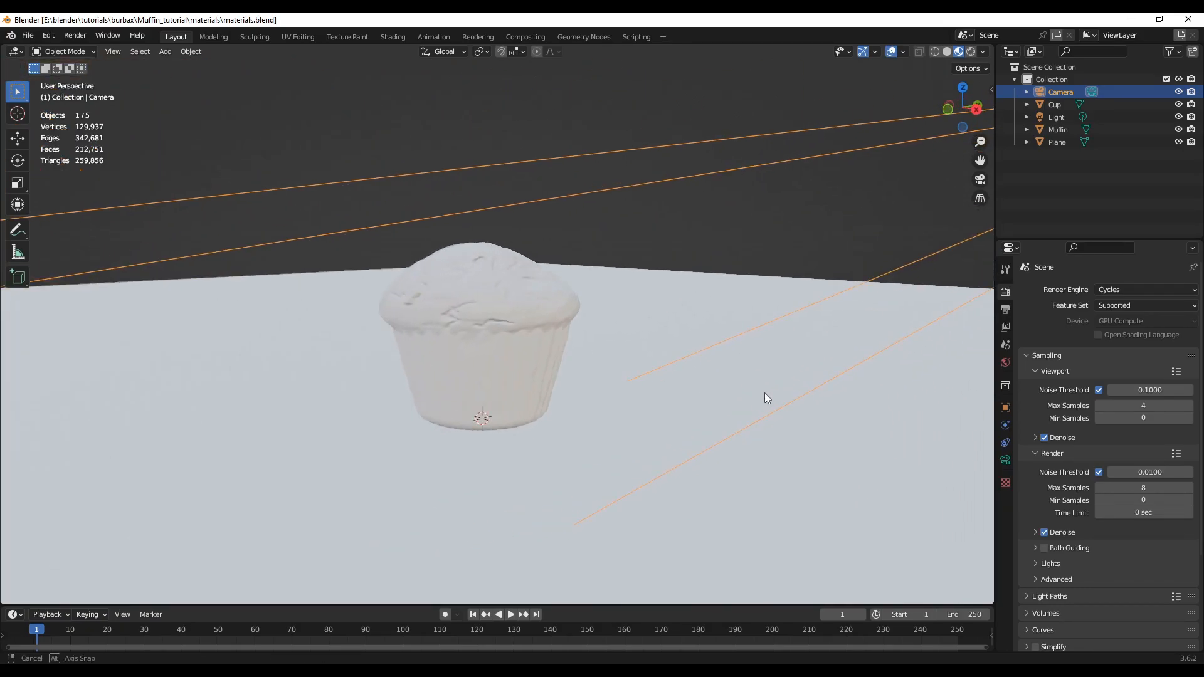
pyautogui.click(663, 366)
pyautogui.moveTo(664, 366); pyautogui.dragTo(581, 351, button='middle')
pyautogui.scroll(2, 470, 394)
pyautogui.scroll(3, 570, 357)
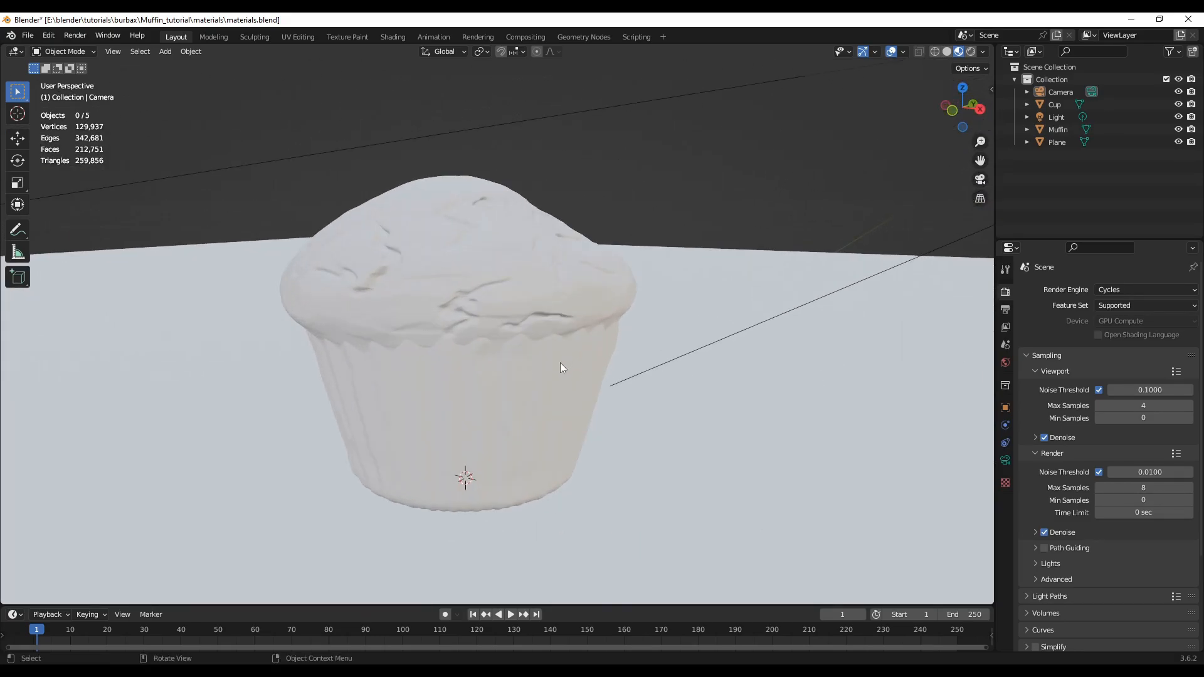
pyautogui.moveTo(498, 431); pyautogui.dragTo(510, 375, button='middle')
pyautogui.moveTo(619, 462); pyautogui.dragTo(583, 473, button='middle')
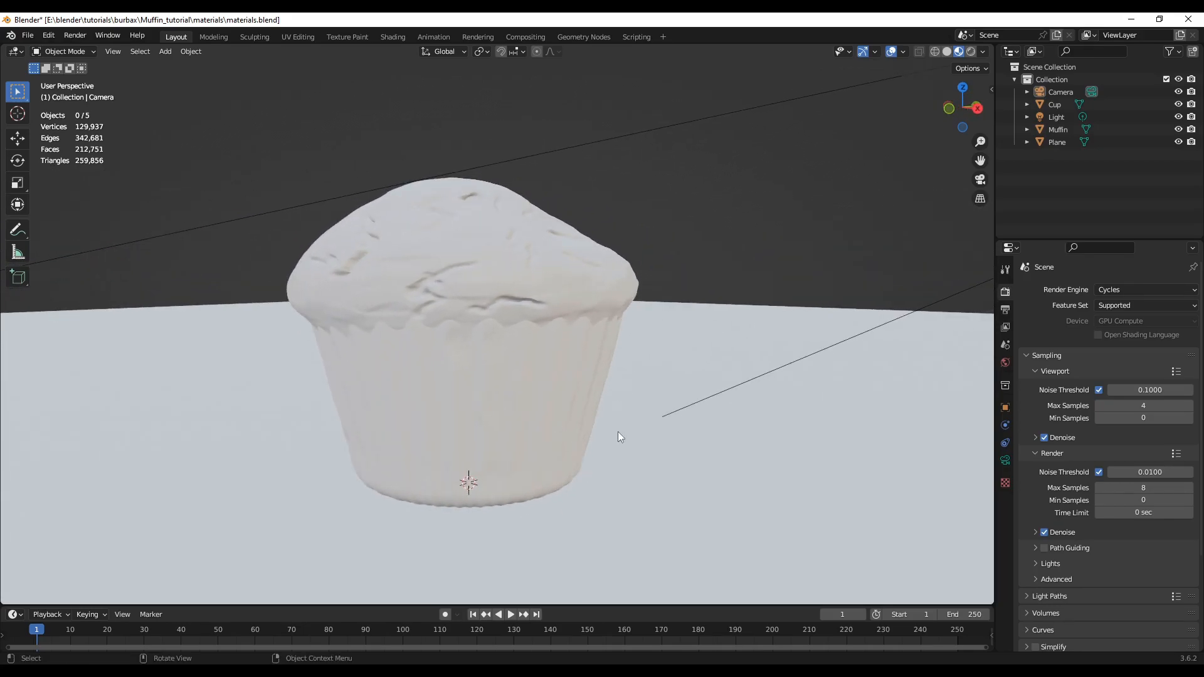
pyautogui.scroll(-4, 675, 451)
pyautogui.moveTo(677, 449); pyautogui.dragTo(733, 455, button='middle')
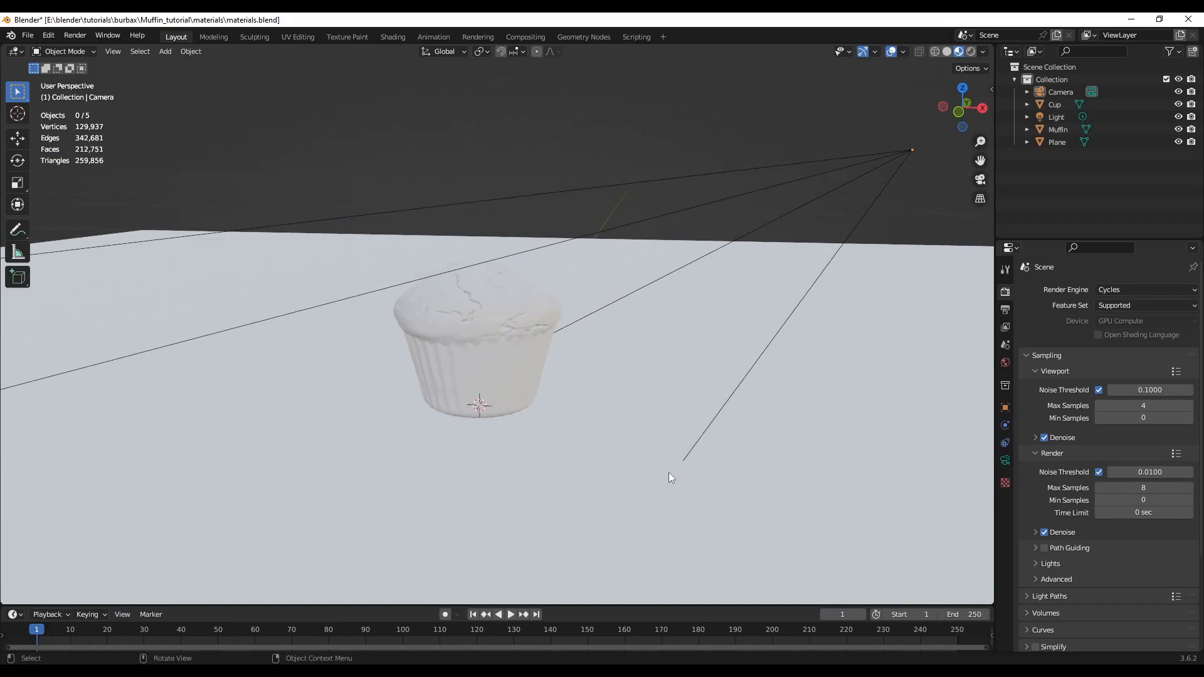
# Start the Shortcut VUr on-screen display of pressed shortcuts in the viewport
pyautogui.press('n')
pyautogui.click(932, 103)
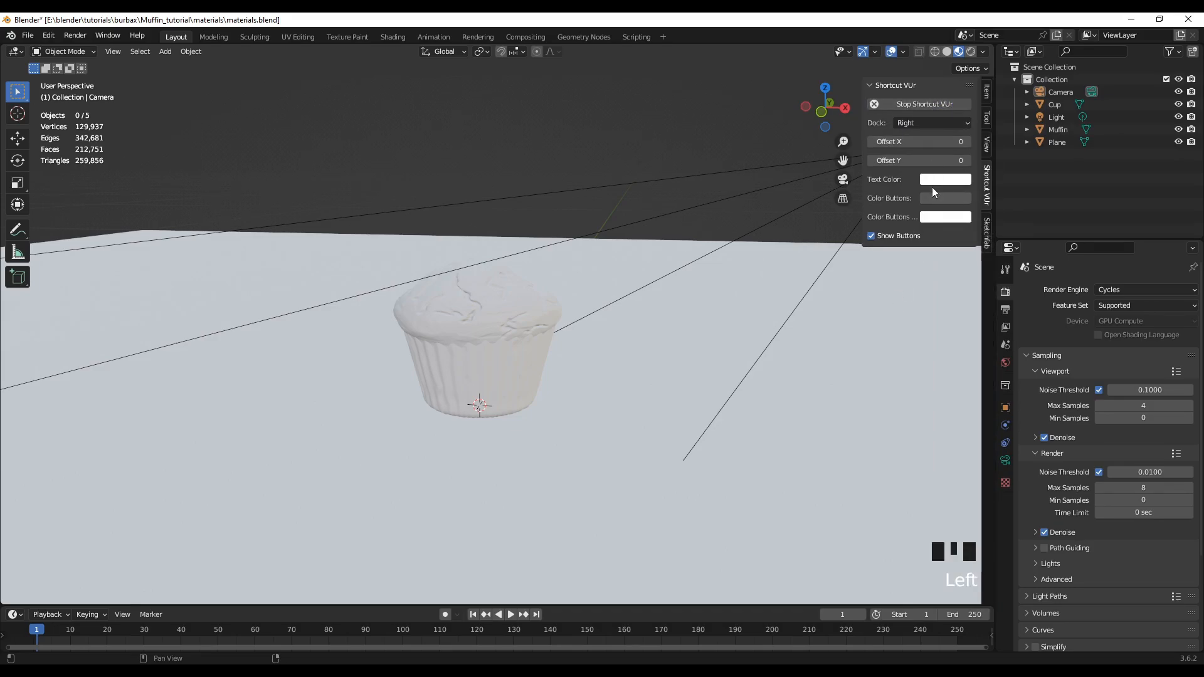
pyautogui.press('n')
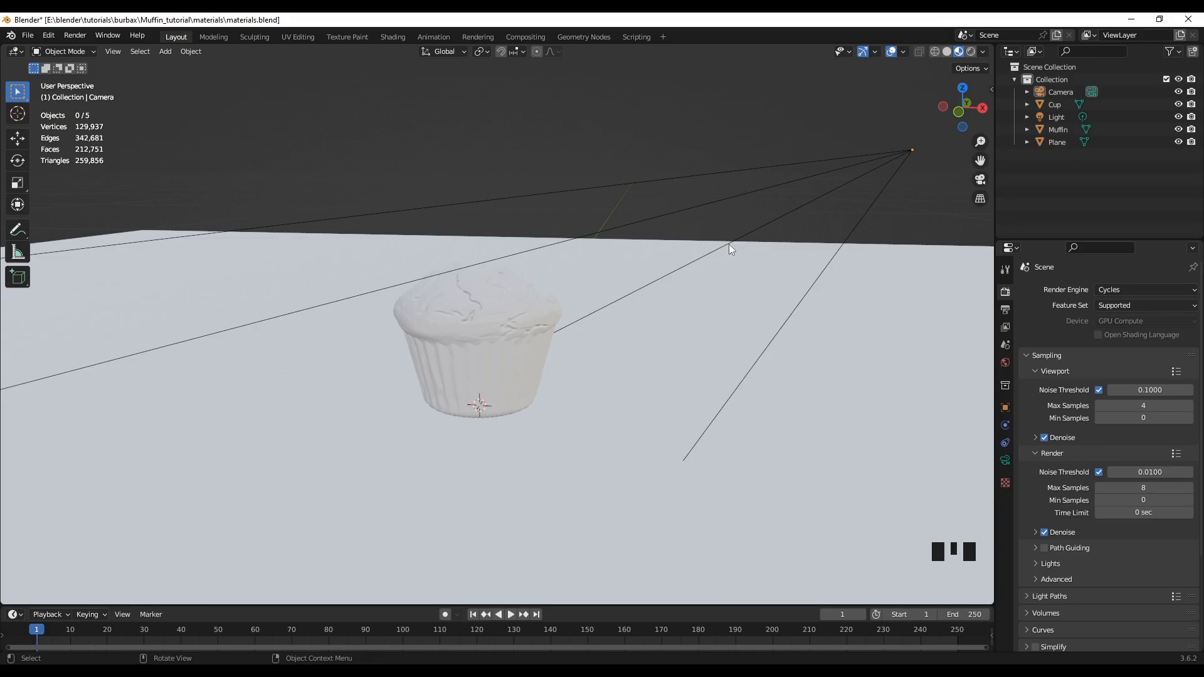
# Examine the muffin through the camera and from around it, ending in a slightly wider camera view
pyautogui.press('KP_0')
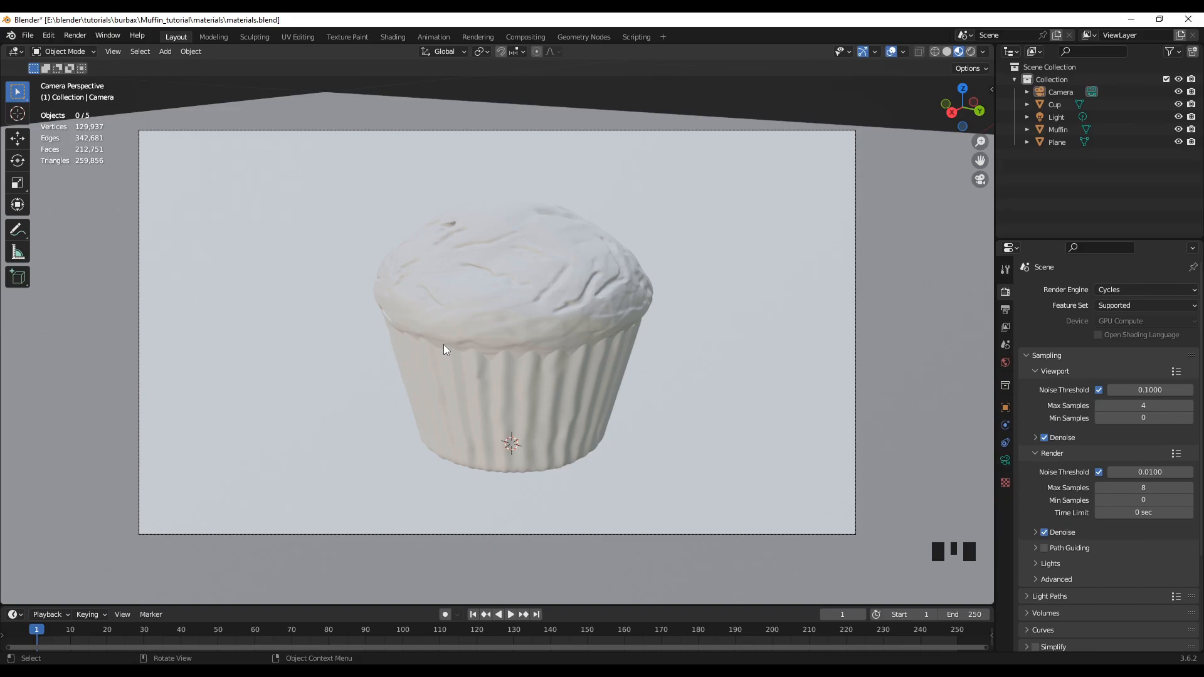
pyautogui.moveTo(322, 470); pyautogui.dragTo(195, 469, button='middle')
pyautogui.moveTo(591, 395)
pyautogui.mouseDown(button='middle')
pyautogui.moveTo(532, 443)
pyautogui.moveTo(618, 419)
pyautogui.moveTo(621, 435)
pyautogui.moveTo(660, 438)
pyautogui.moveTo(662, 409)
pyautogui.moveTo(576, 407)
pyautogui.mouseUp(button='middle')
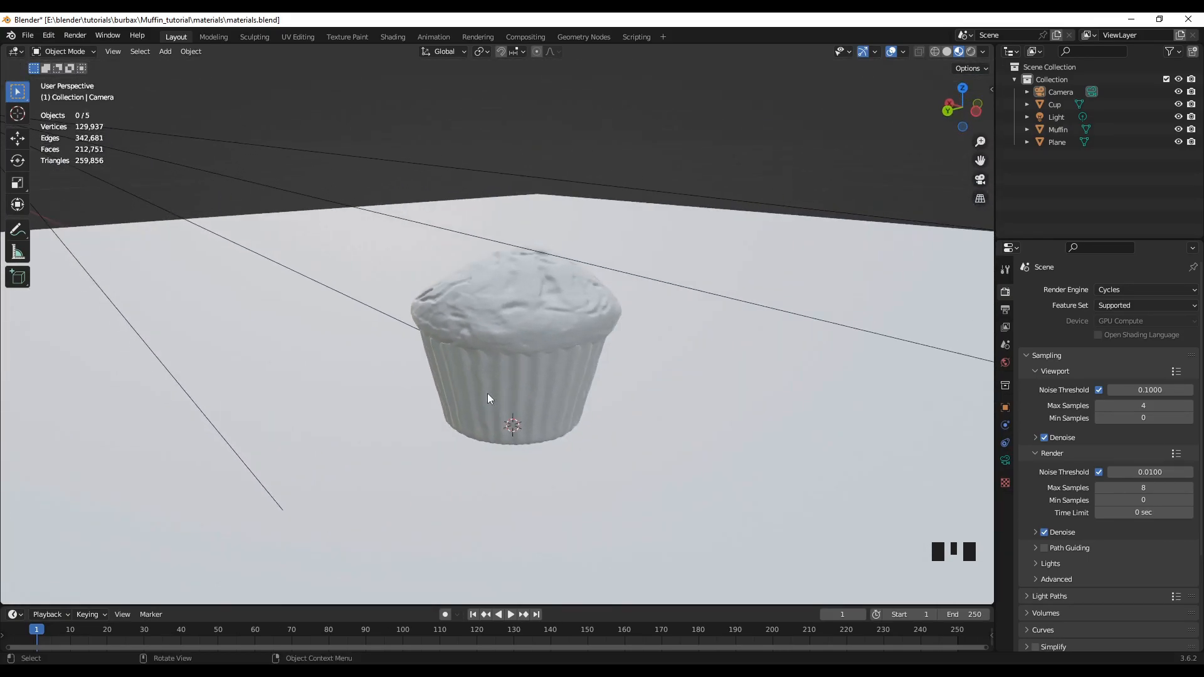
pyautogui.scroll(2, 550, 330)
pyautogui.scroll(-2, 465, 479)
pyautogui.moveTo(454, 474); pyautogui.dragTo(373, 477, button='middle')
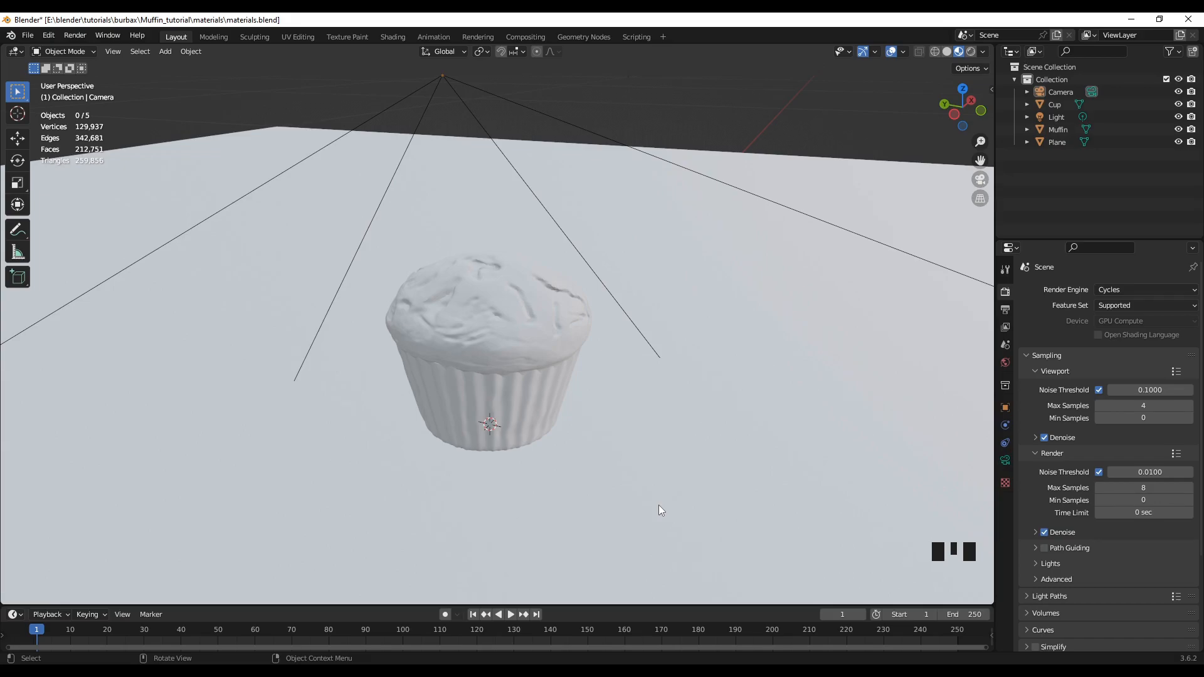
pyautogui.press('KP_0')
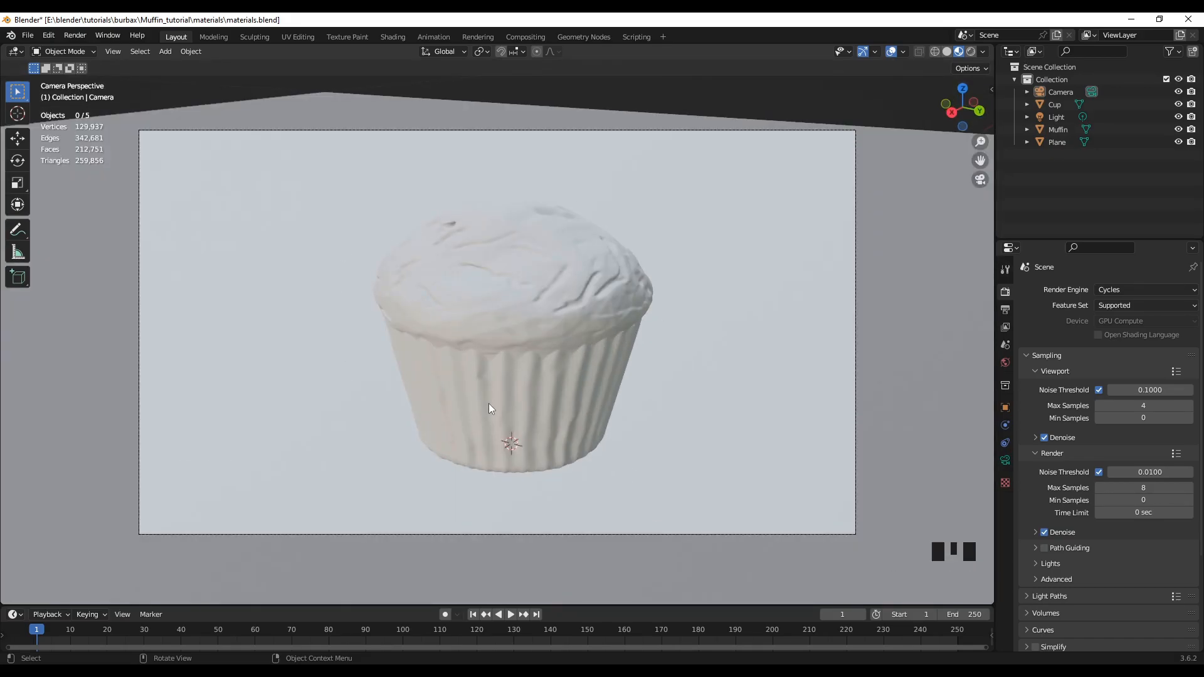
pyautogui.scroll(-2, 461, 399)
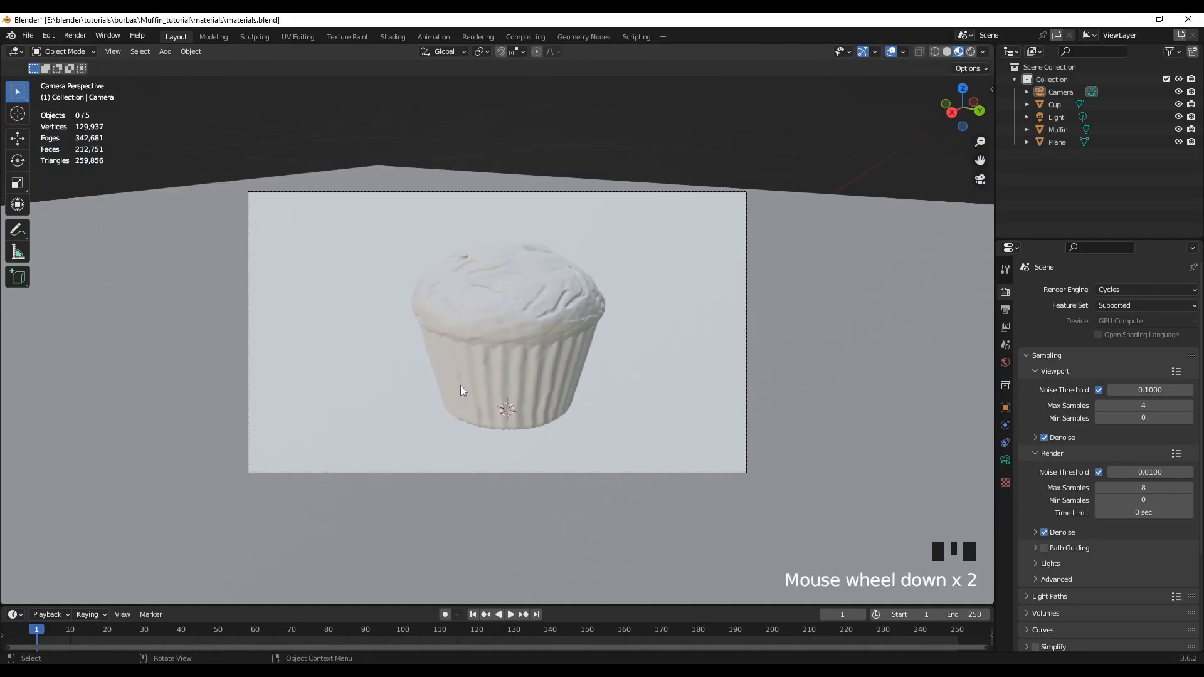
pyautogui.scroll(1, 419, 401)
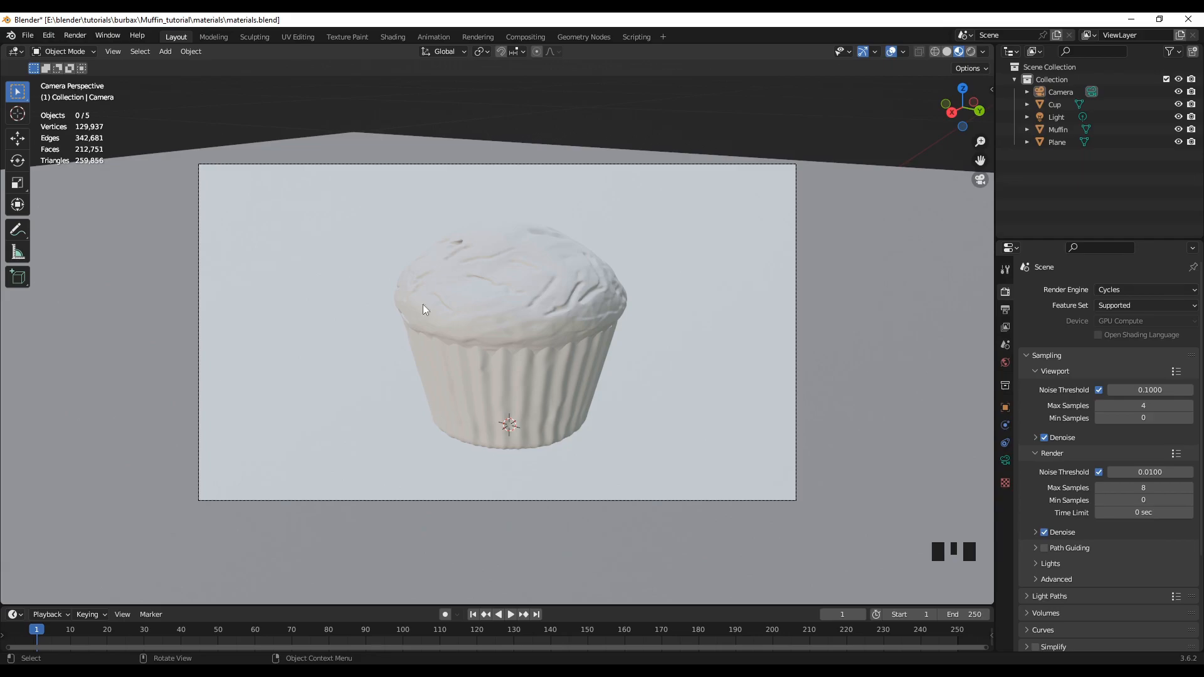
# Select the Muffin object and add a new material to it
pyautogui.click(528, 306)
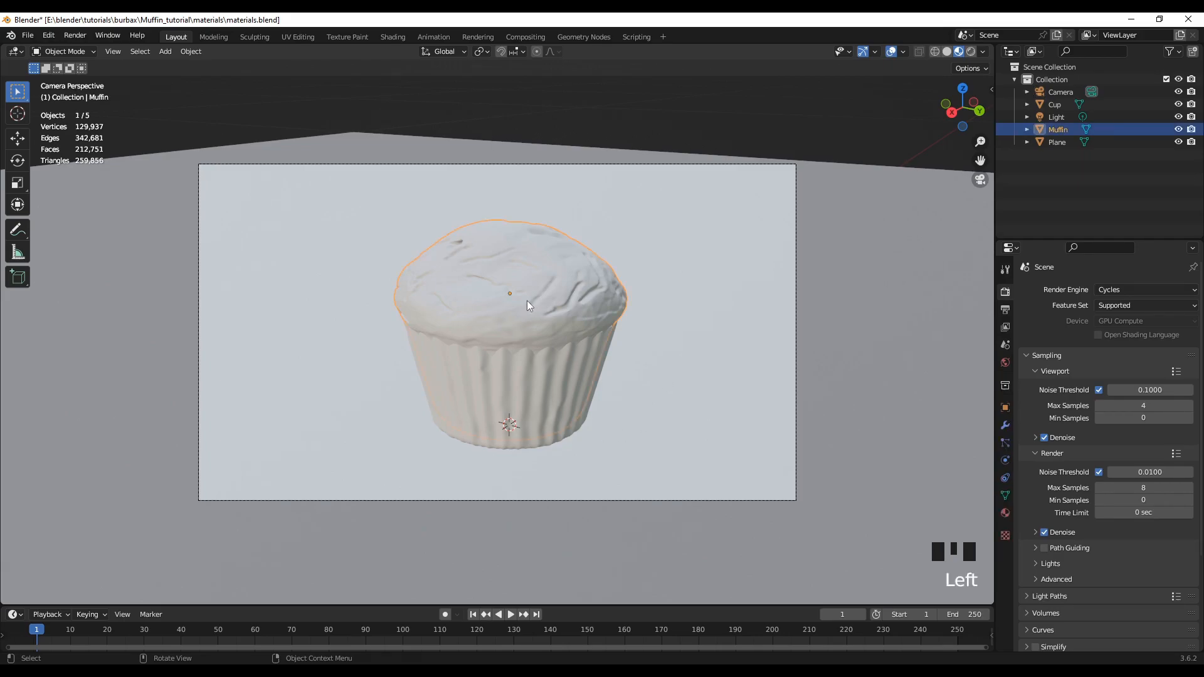
pyautogui.click(566, 386)
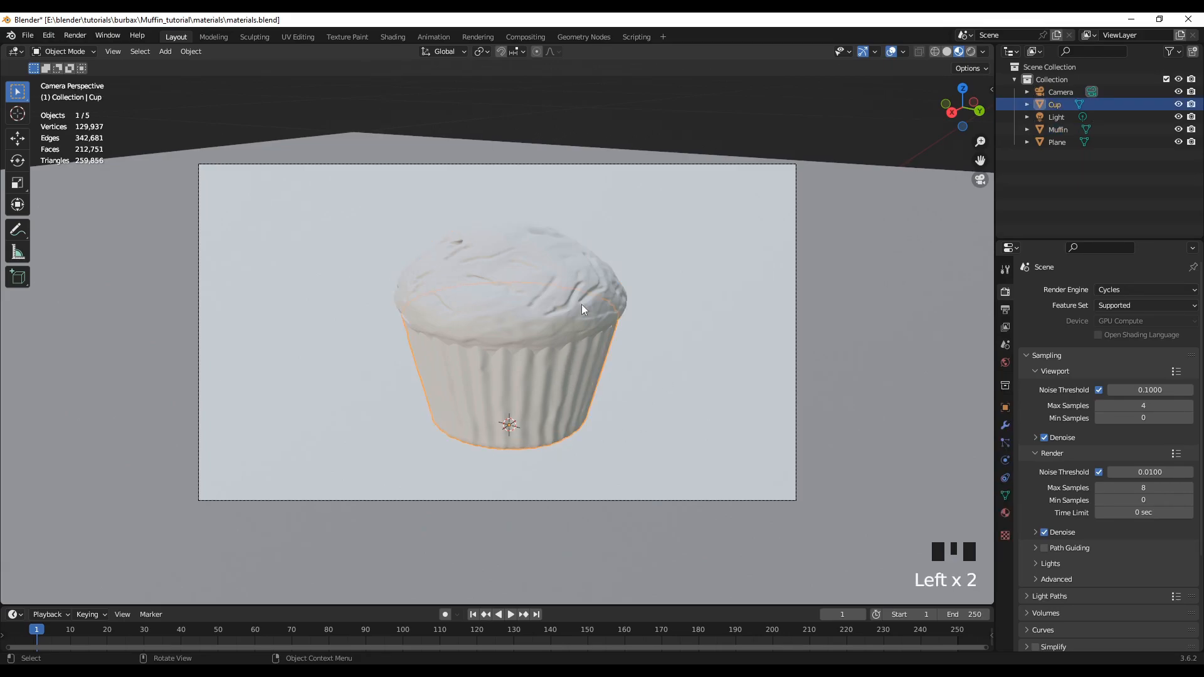
pyautogui.click(590, 275)
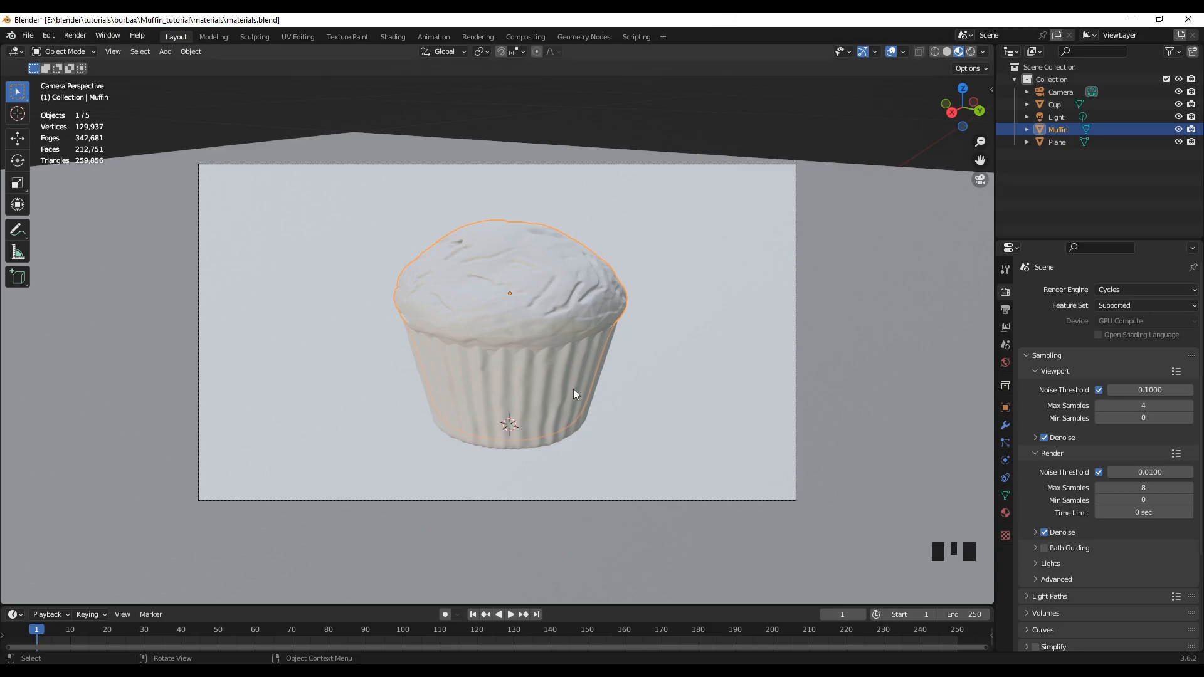
pyautogui.click(554, 287)
pyautogui.click(1006, 514)
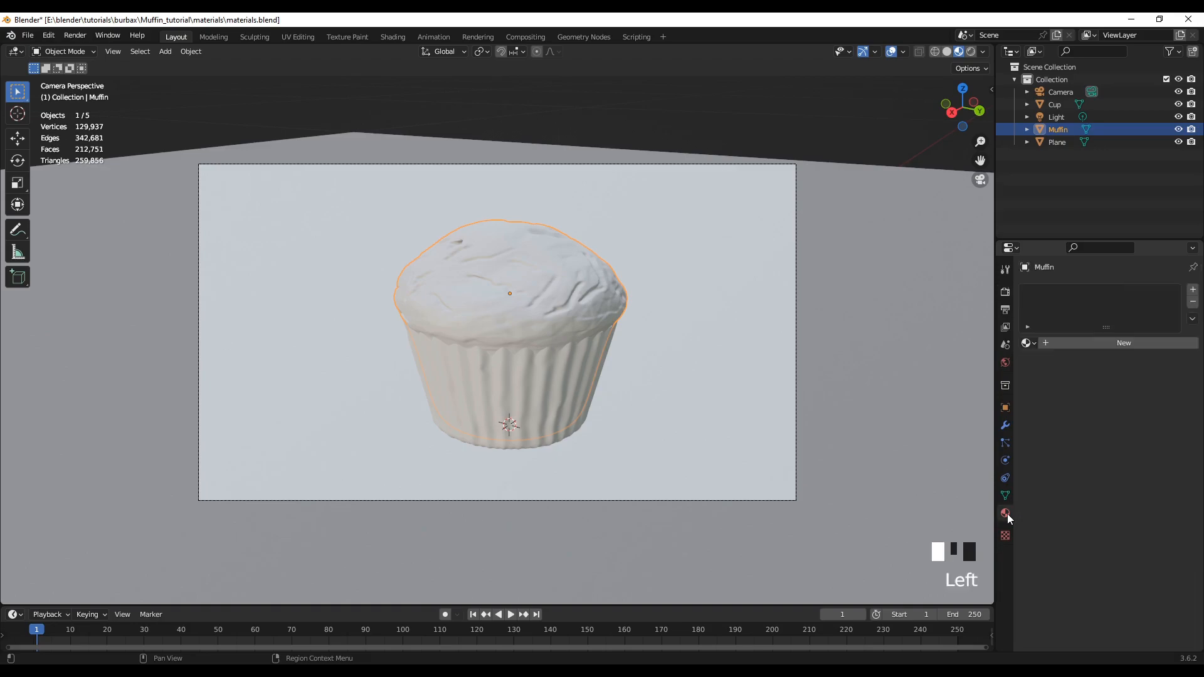
pyautogui.click(1104, 342)
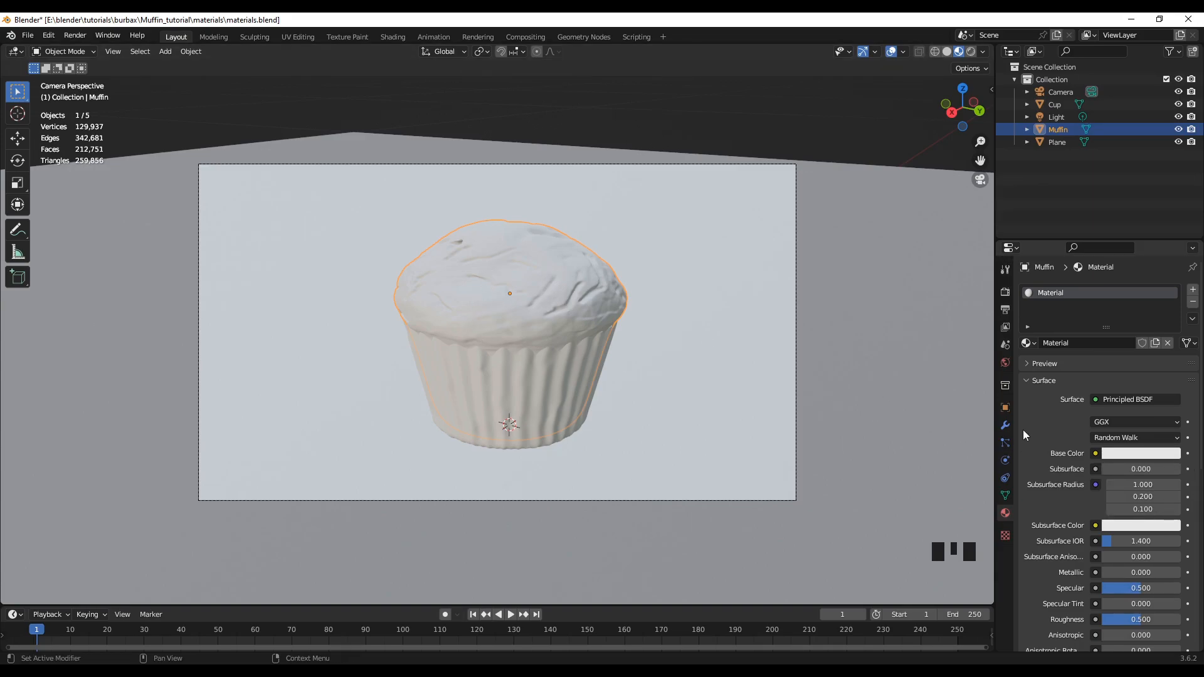
# Set the Muffin material's base color to a strongly saturated golden orange with a hue of about 0.078
pyautogui.click(1141, 455)
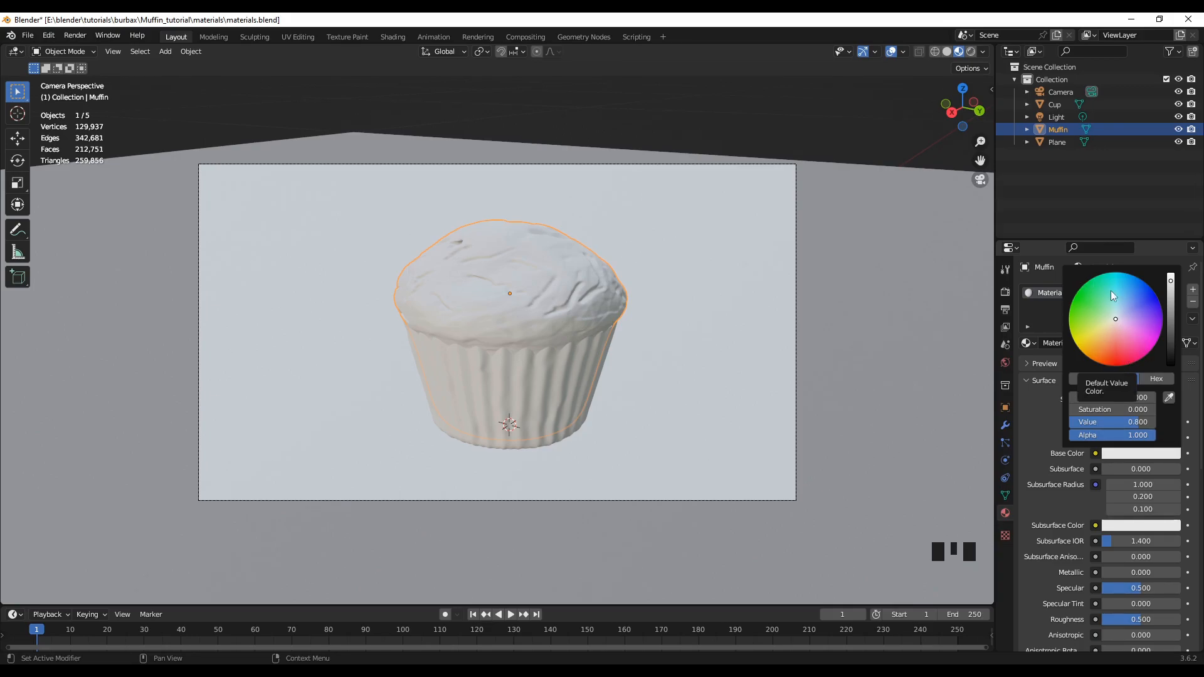
pyautogui.moveTo(1113, 321); pyautogui.dragTo(1101, 340)
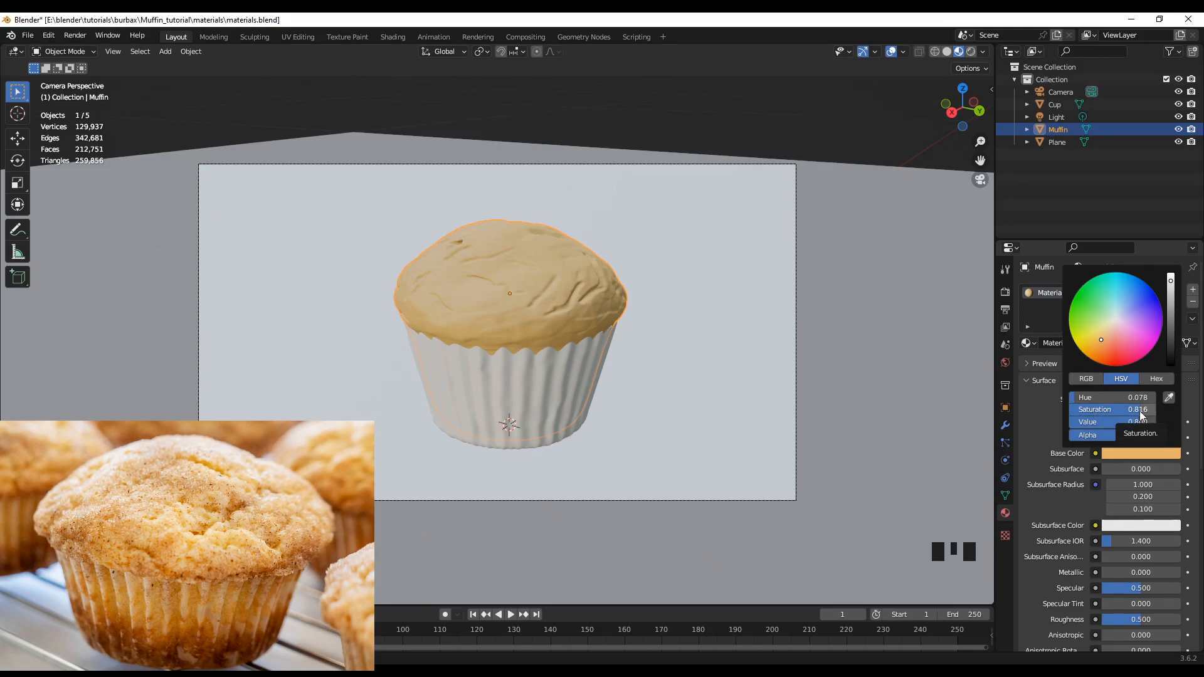
pyautogui.moveTo(1134, 413); pyautogui.dragTo(1149, 410)
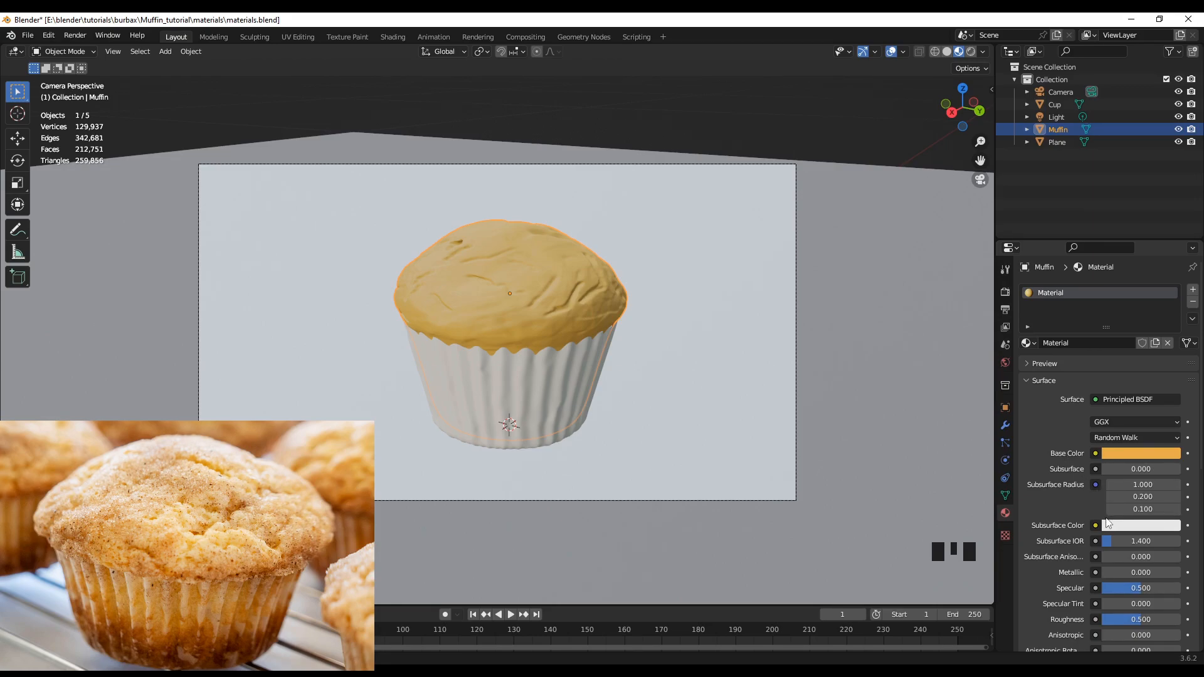
# Raise the Muffin material's roughness to about 0.697
pyautogui.scroll(-3, 1052, 512)
pyautogui.scroll(-4, 1052, 502)
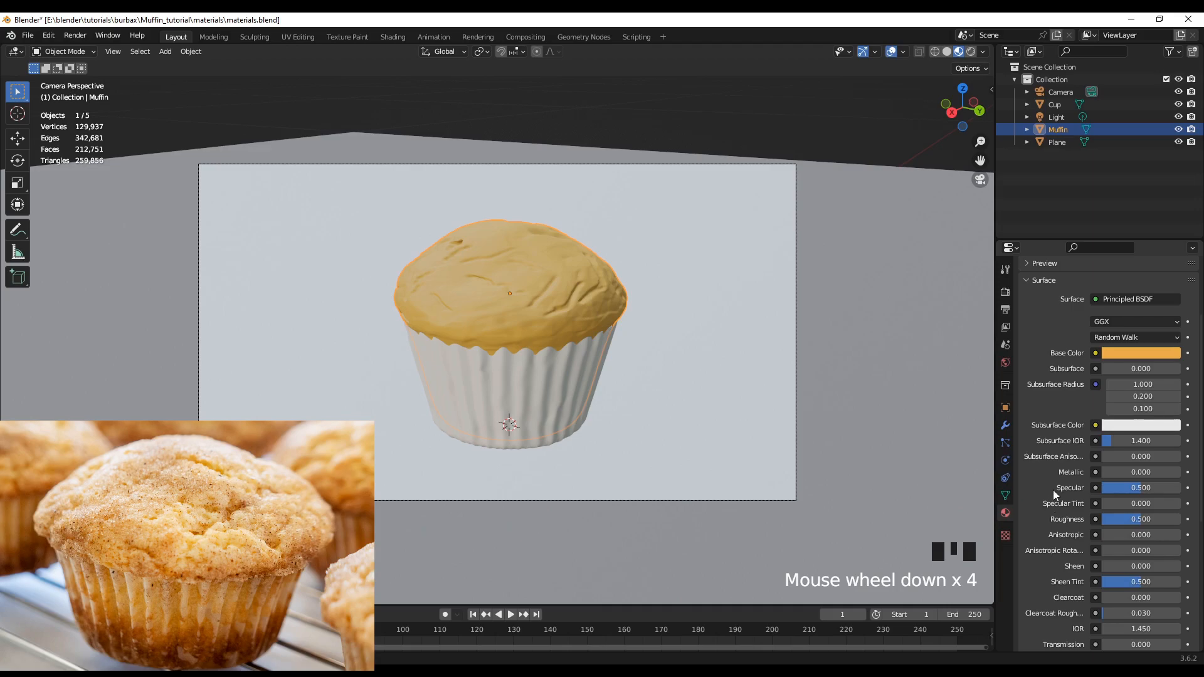
pyautogui.scroll(-2, 1059, 480)
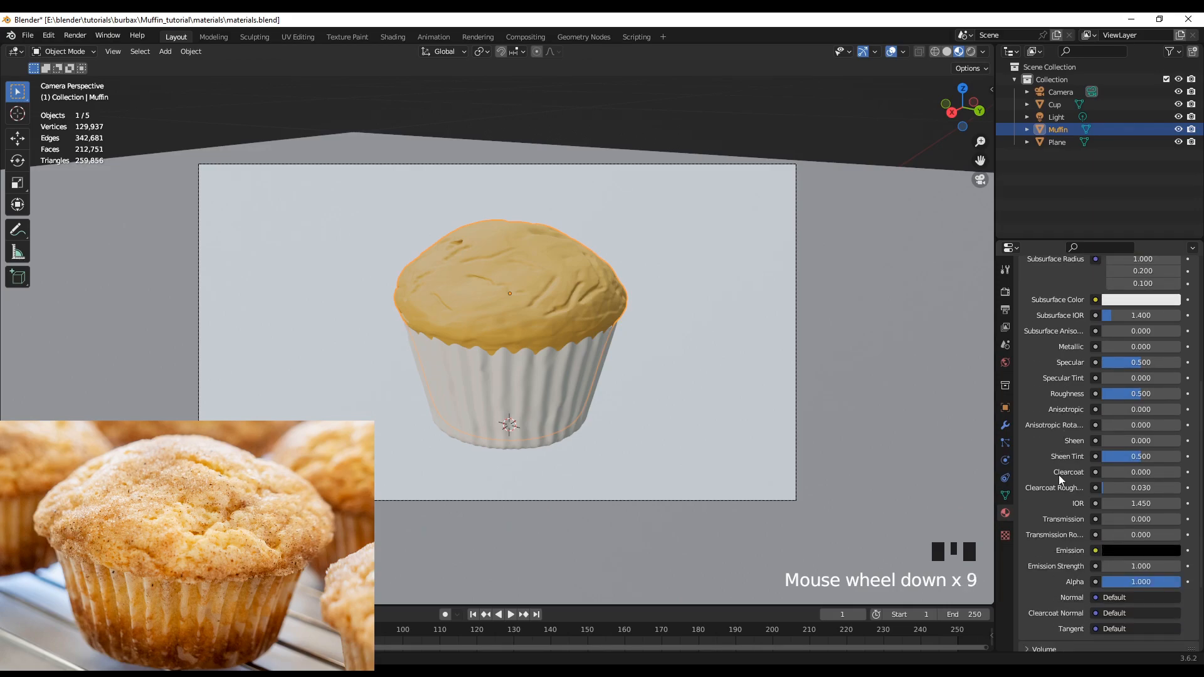
pyautogui.scroll(-4, 1058, 477)
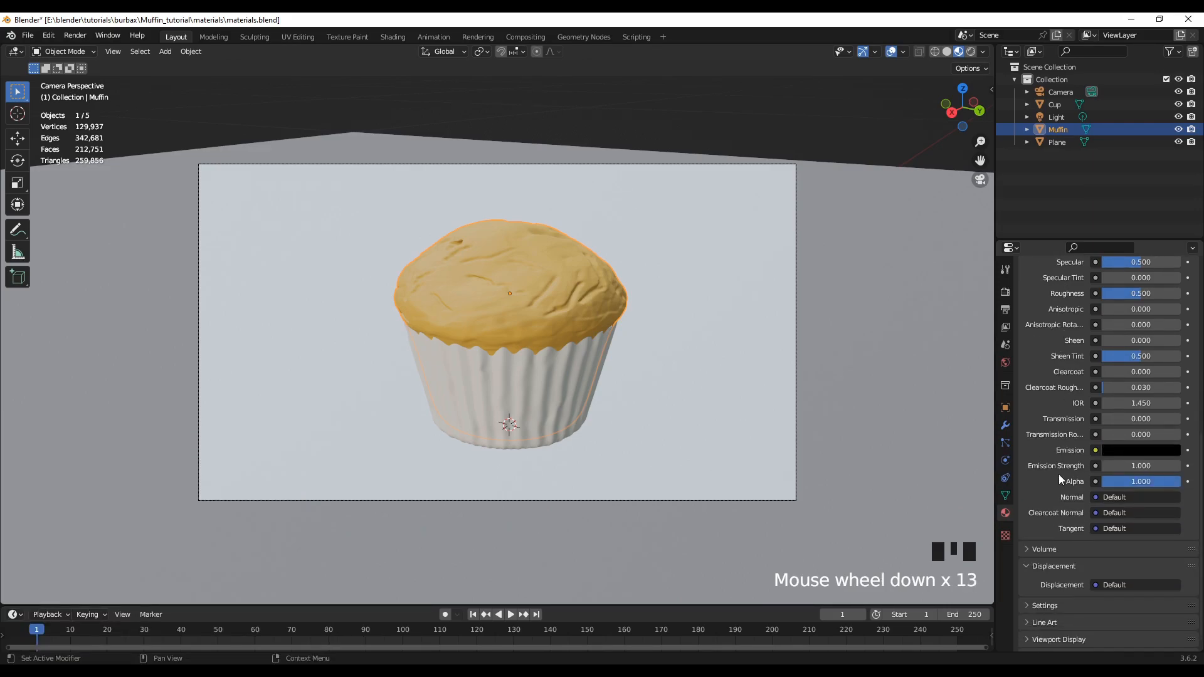
pyautogui.scroll(2, 1050, 434)
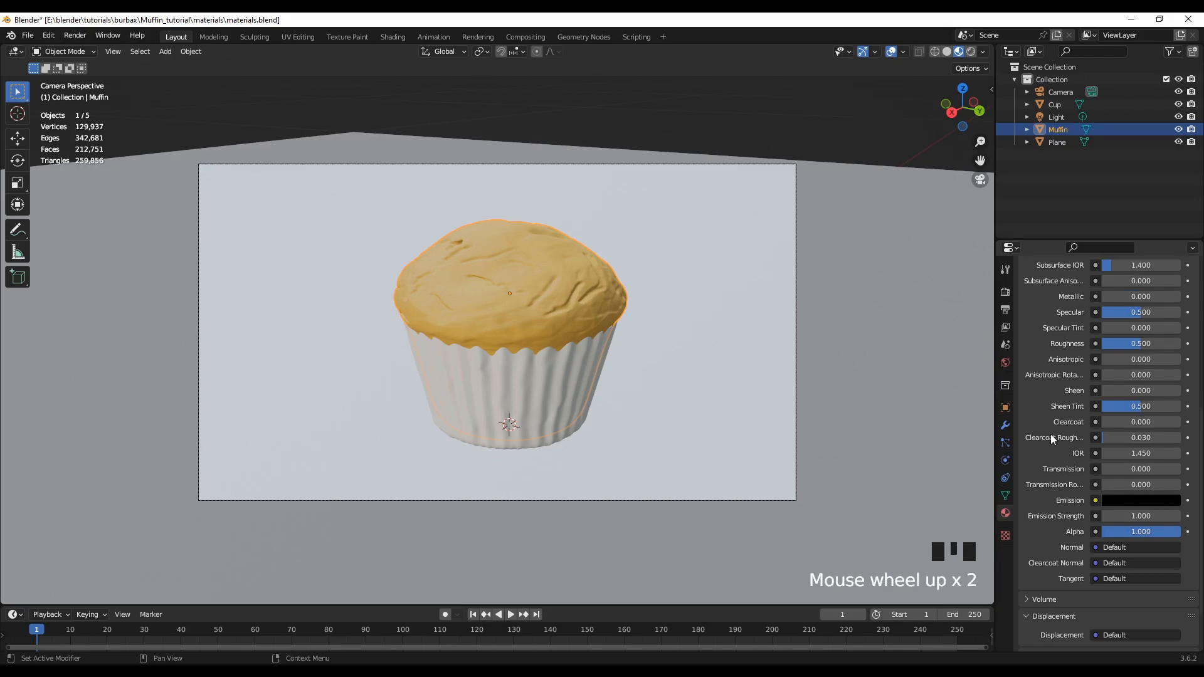
pyautogui.click(1150, 344)
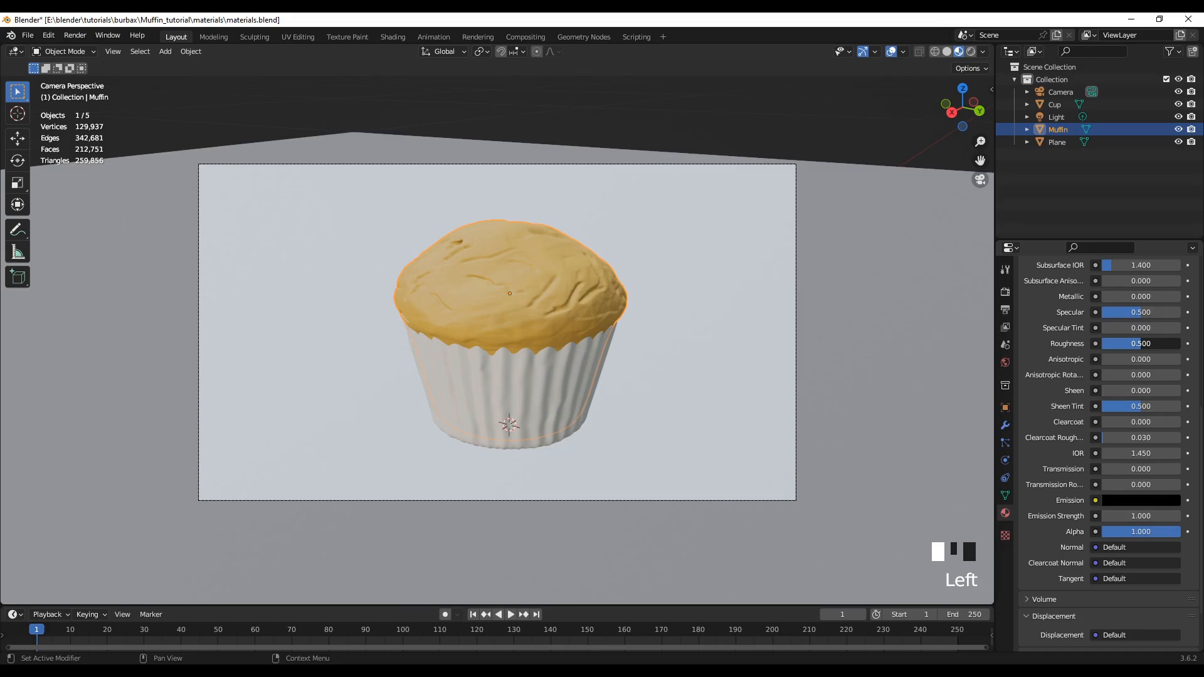
pyautogui.moveTo(1142, 344); pyautogui.dragTo(1157, 344)
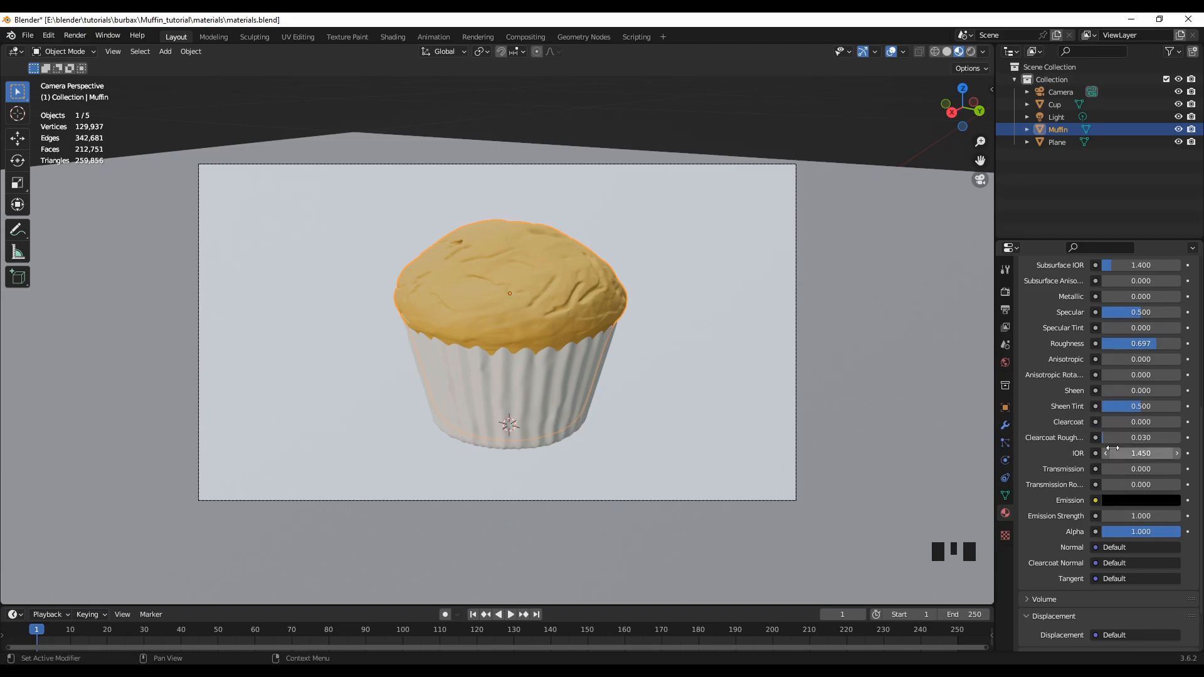
# Rename the Muffin object's material to "muffin"
pyautogui.scroll(-4, 1056, 462)
pyautogui.scroll(16, 1055, 462)
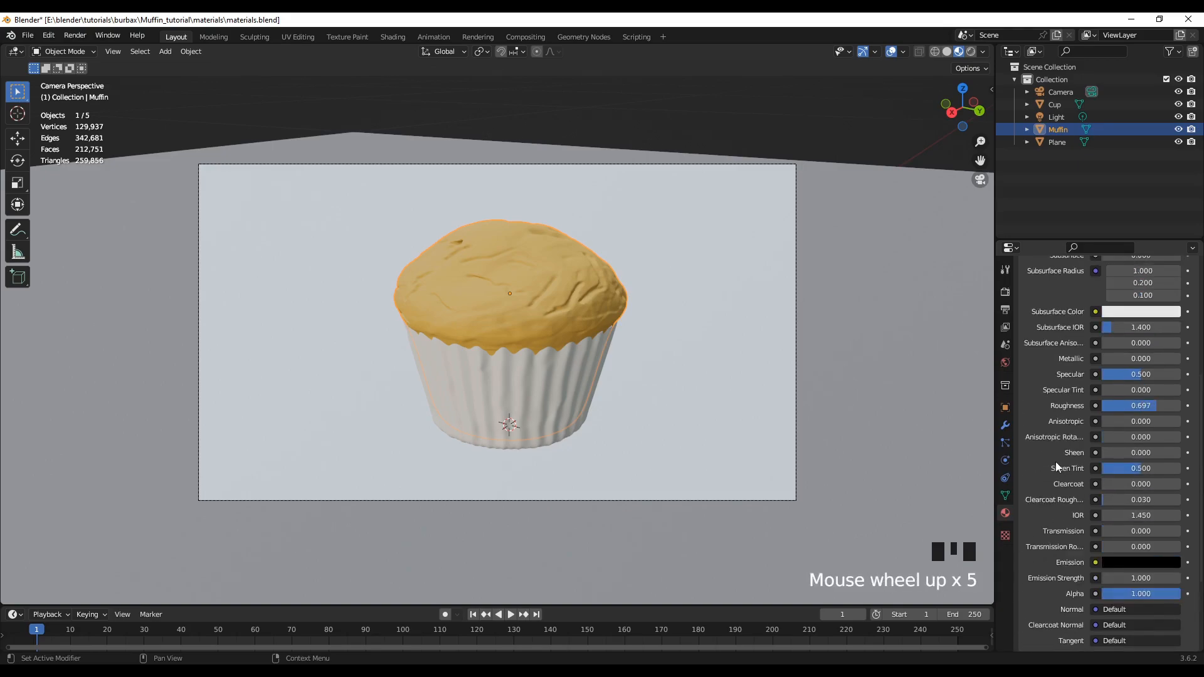
pyautogui.scroll(3, 1059, 444)
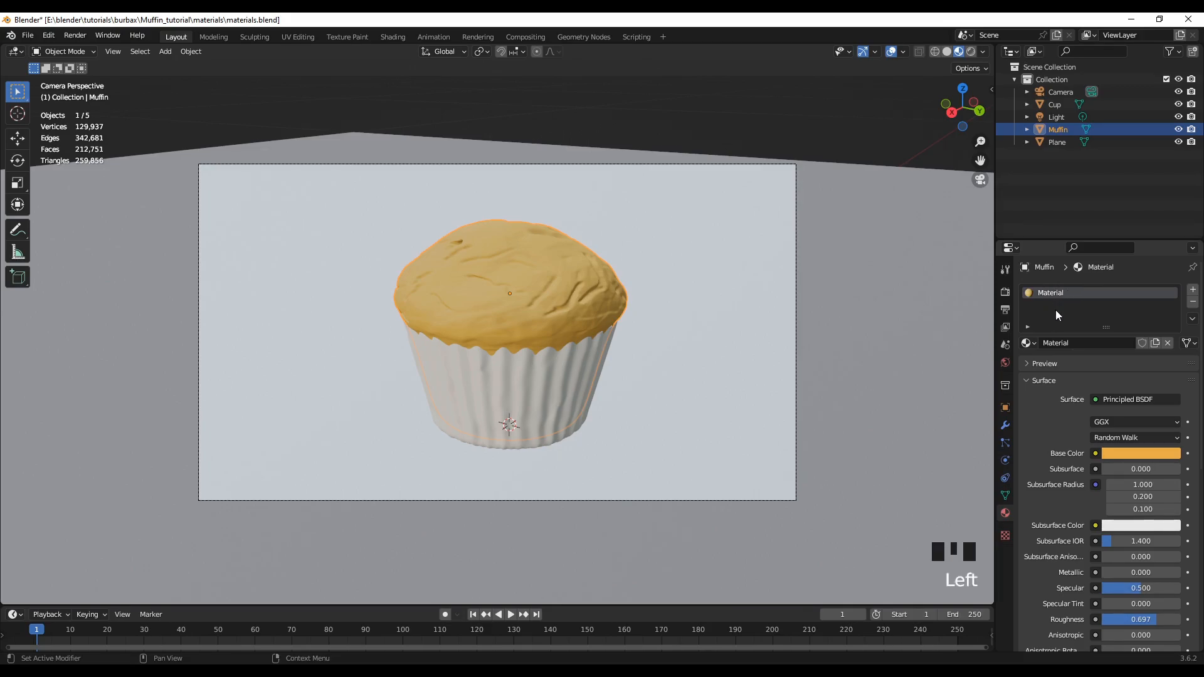
pyautogui.click(1078, 343)
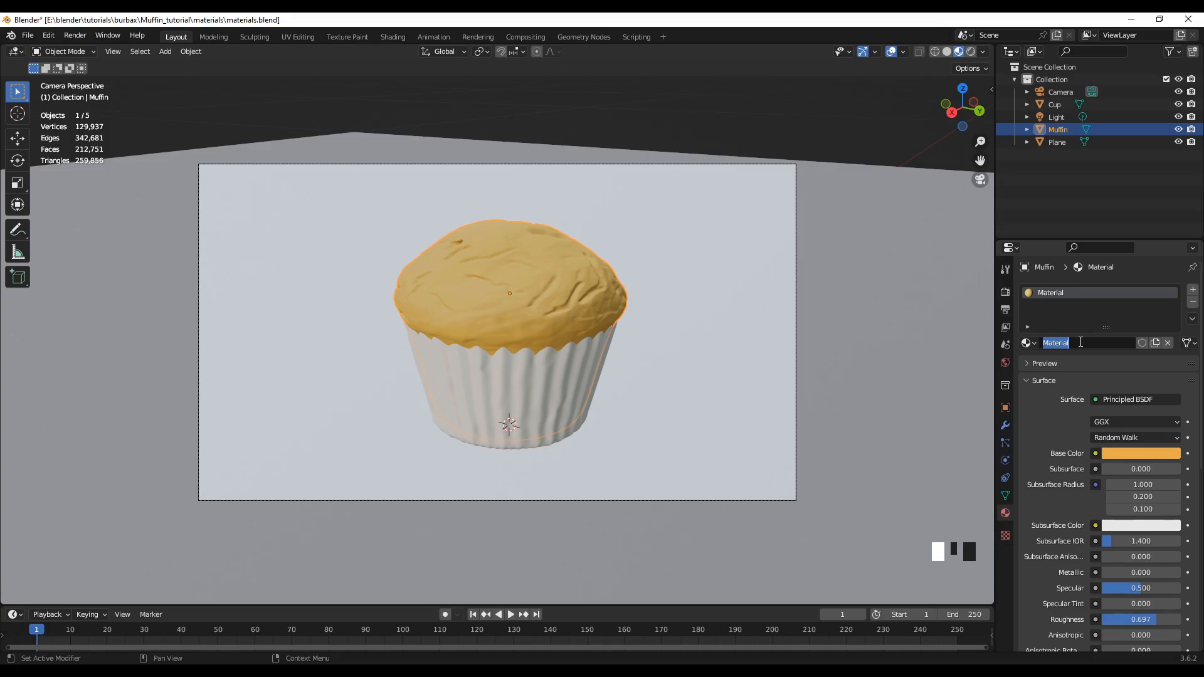
pyautogui.write('muffin')
pyautogui.press('Return')
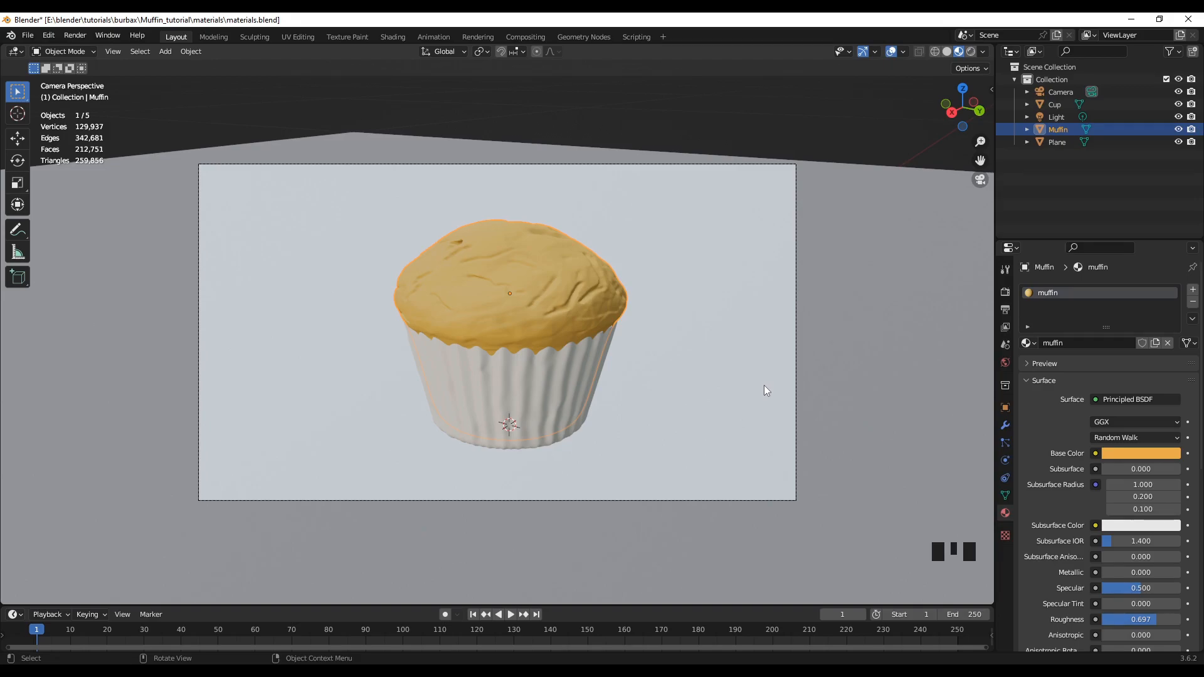
# Add a new material to the Cup object and name it "cup"
pyautogui.click(561, 385)
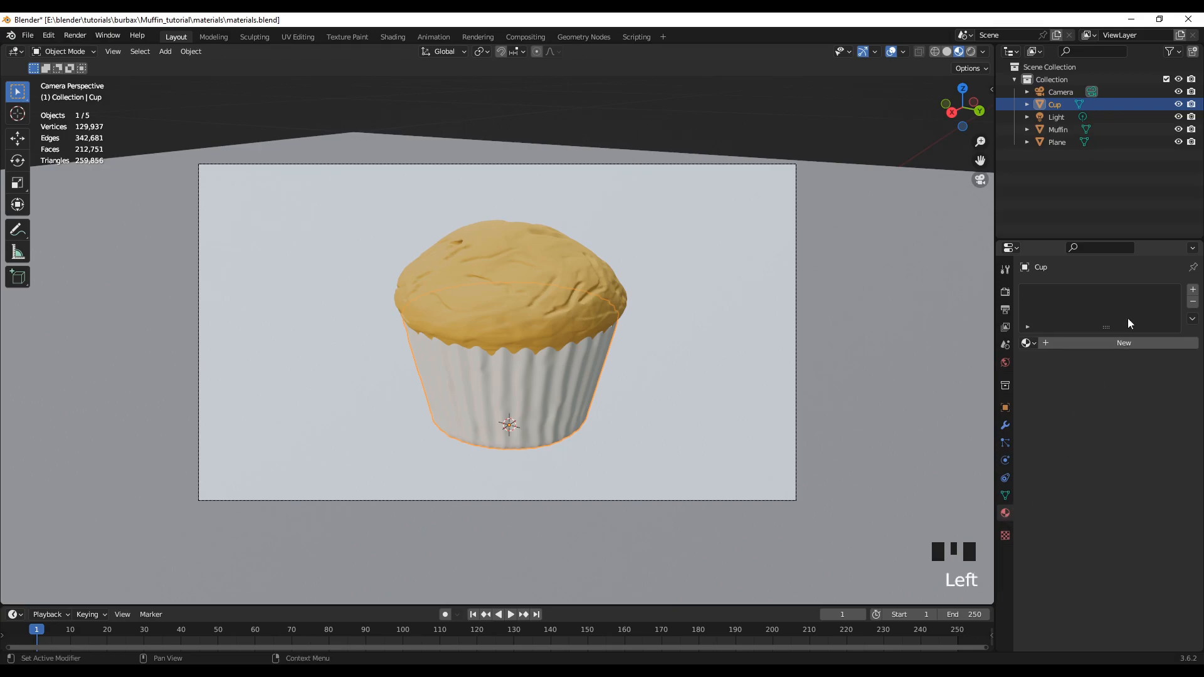
pyautogui.click(1105, 343)
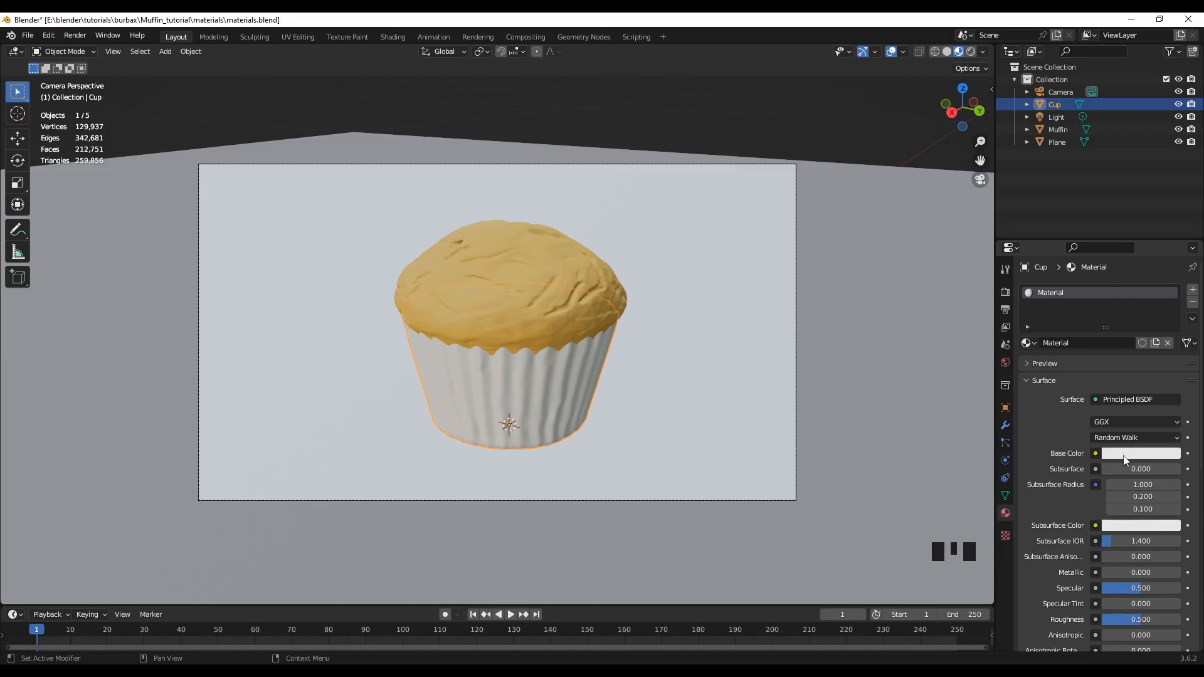
pyautogui.click(1084, 342)
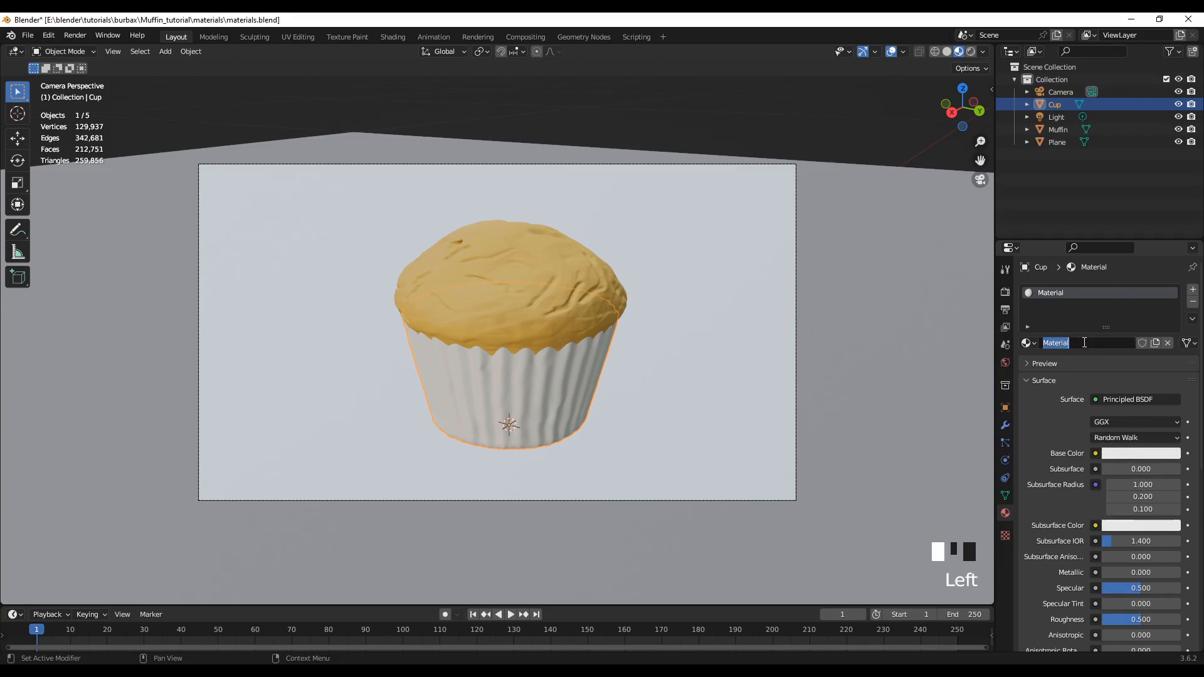
pyautogui.write('cup')
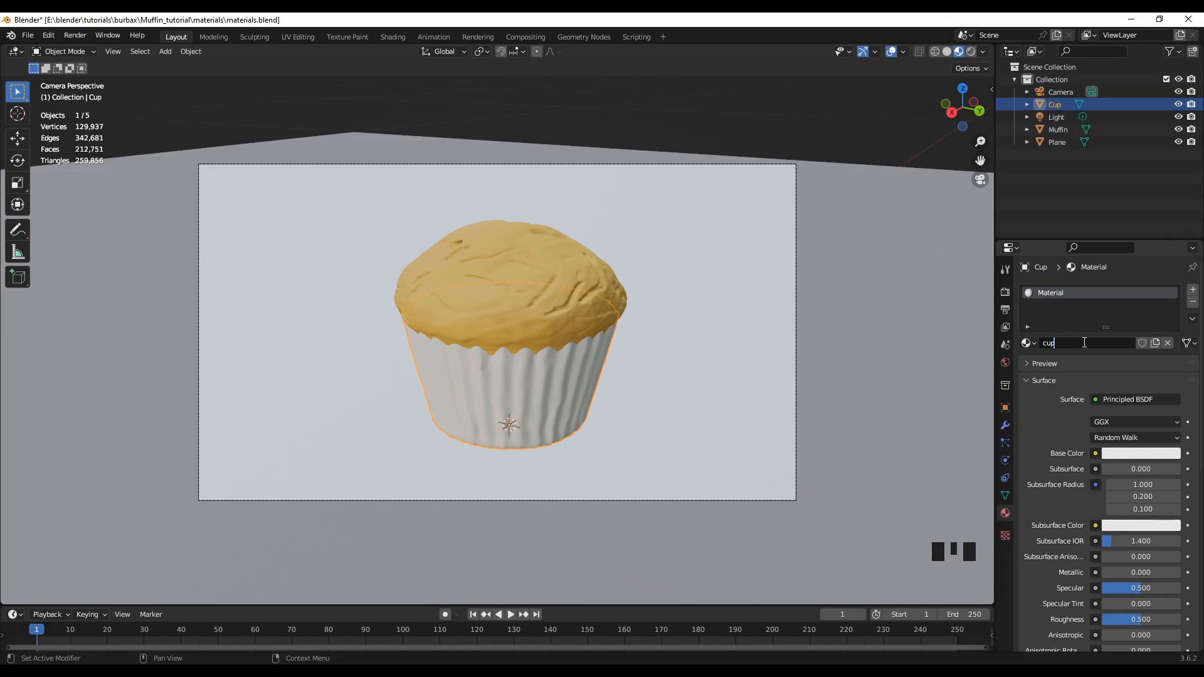
pyautogui.press('Return')
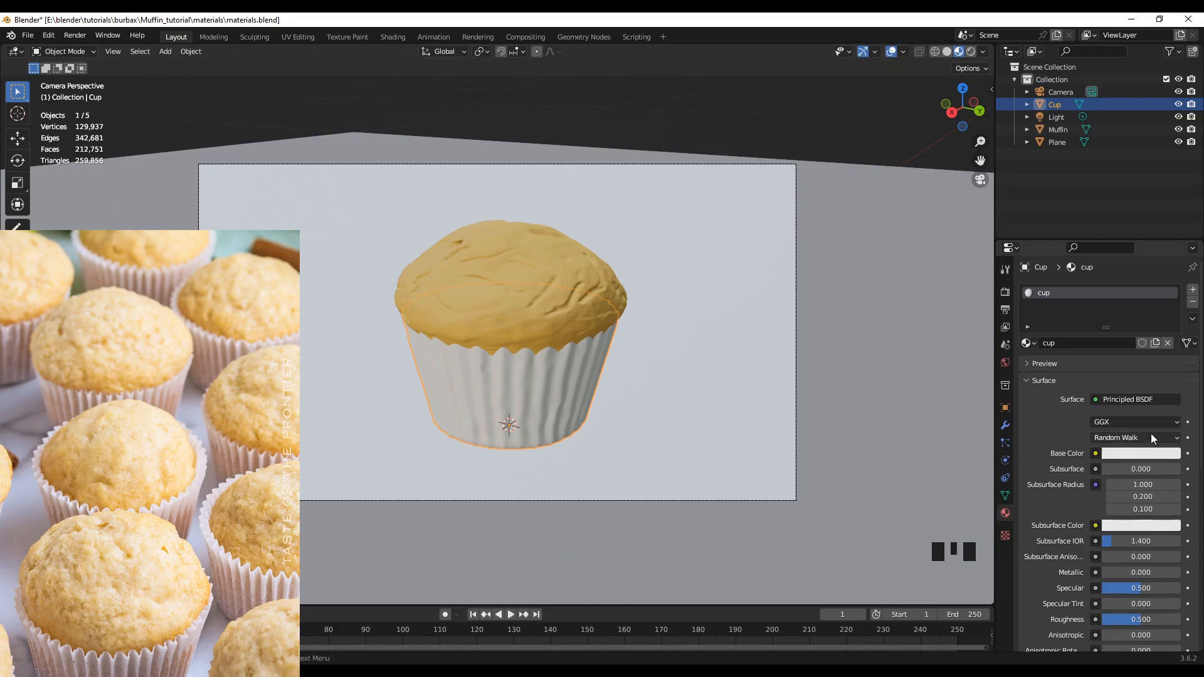
# Raise the cup material's transmission to about 0.693, lower its alpha to about 0.331, and deselect the cup
pyautogui.scroll(-2, 1053, 507)
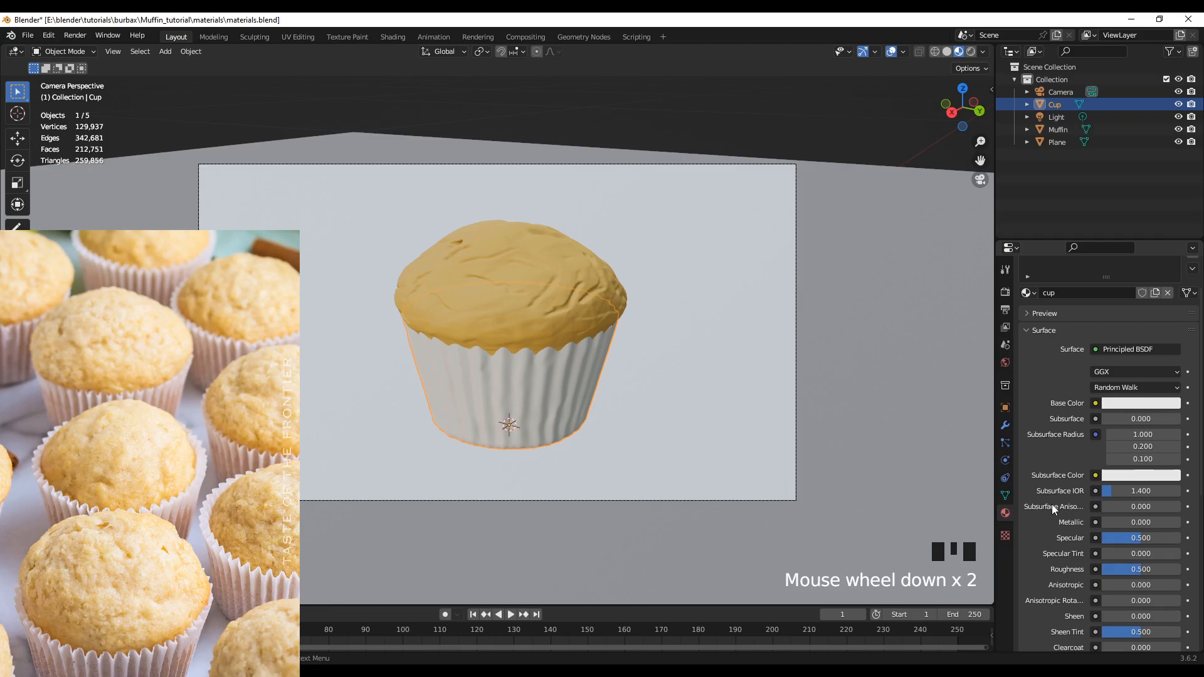
pyautogui.scroll(-5, 1064, 489)
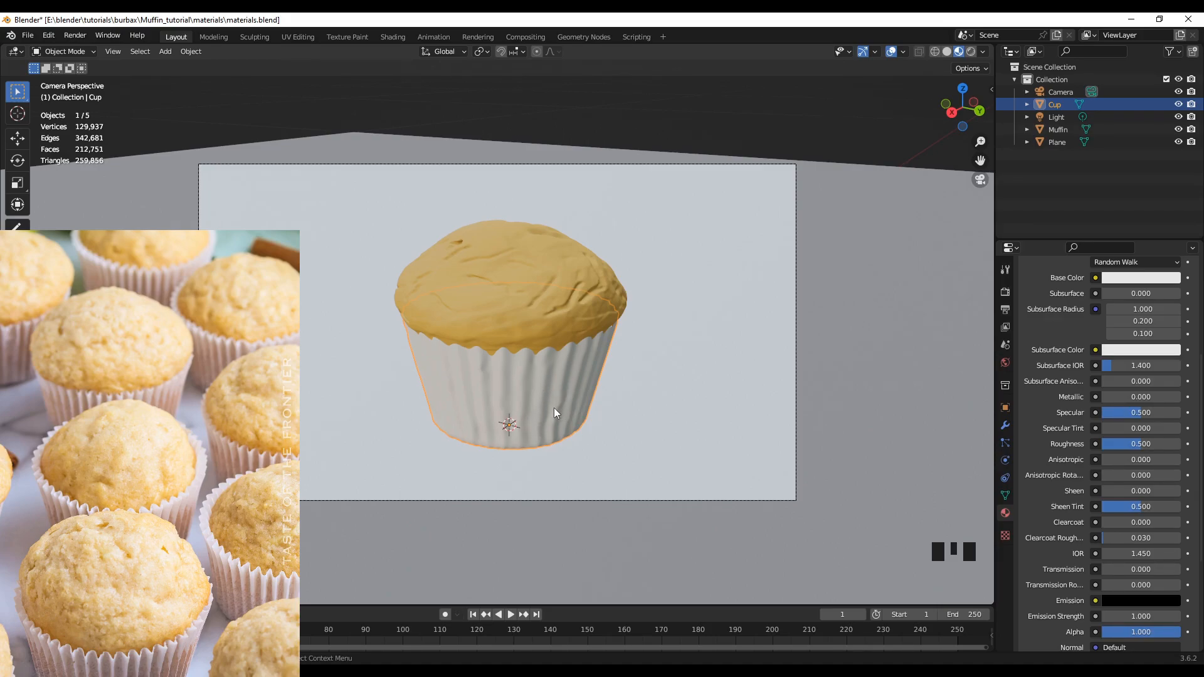
pyautogui.scroll(-3, 1110, 468)
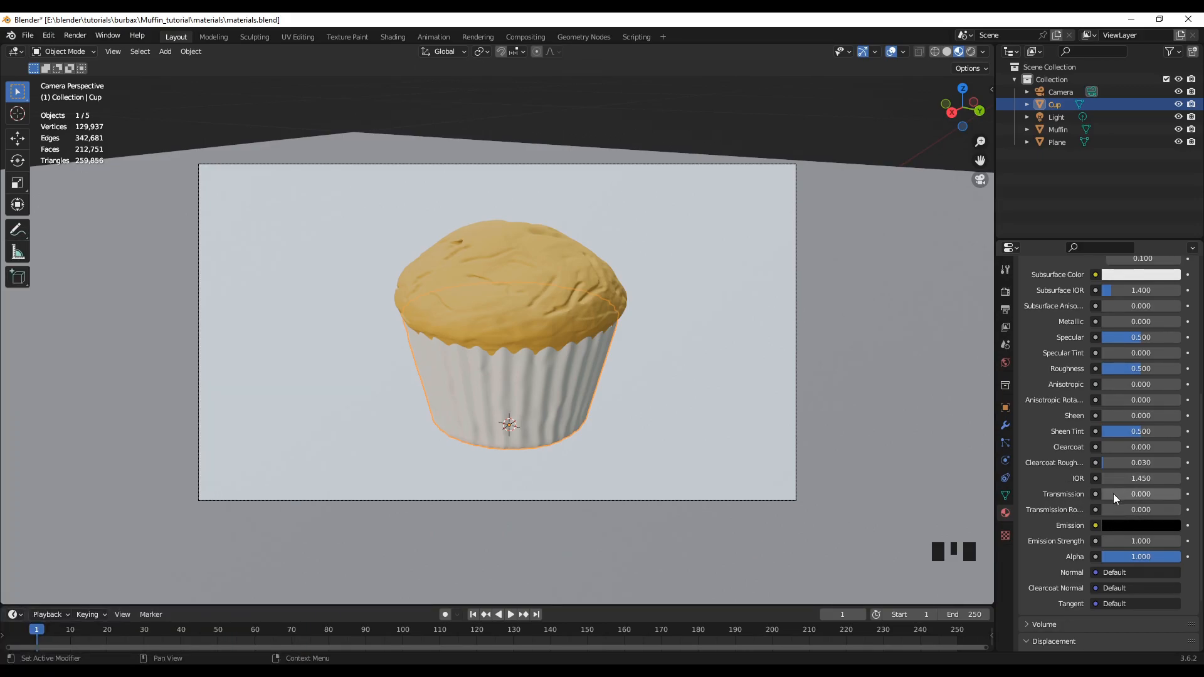
pyautogui.moveTo(1106, 496); pyautogui.dragTo(1151, 495)
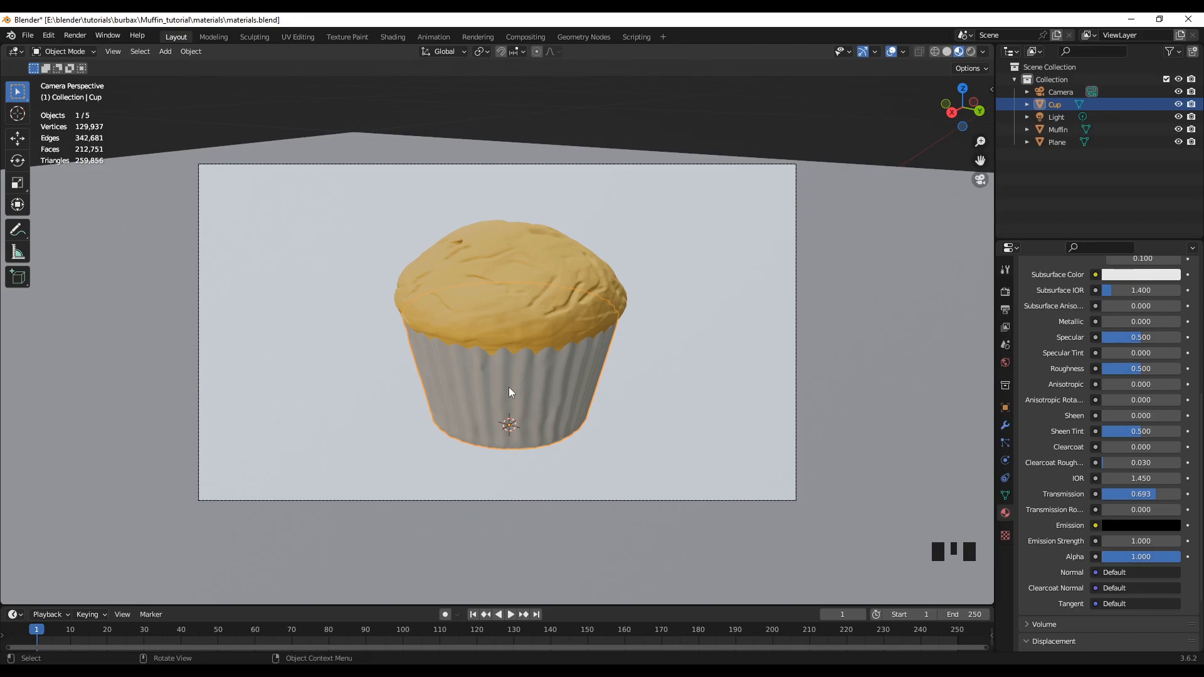
pyautogui.scroll(1, 498, 423)
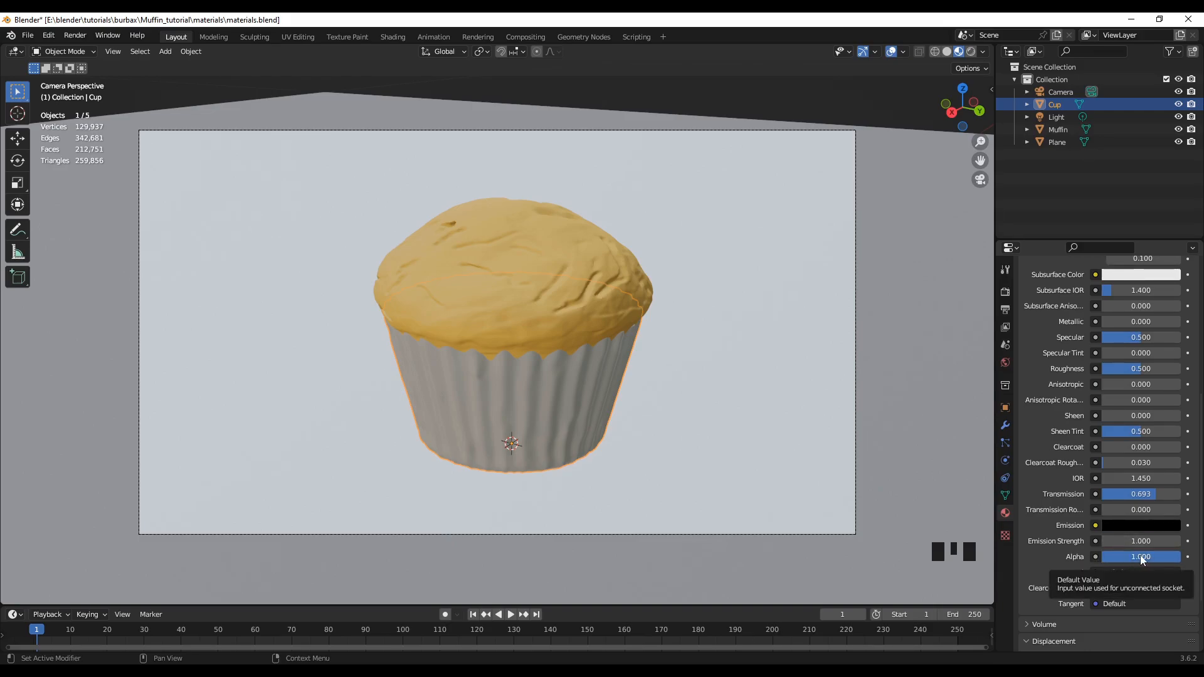
pyautogui.moveTo(1174, 556); pyautogui.dragTo(1127, 556)
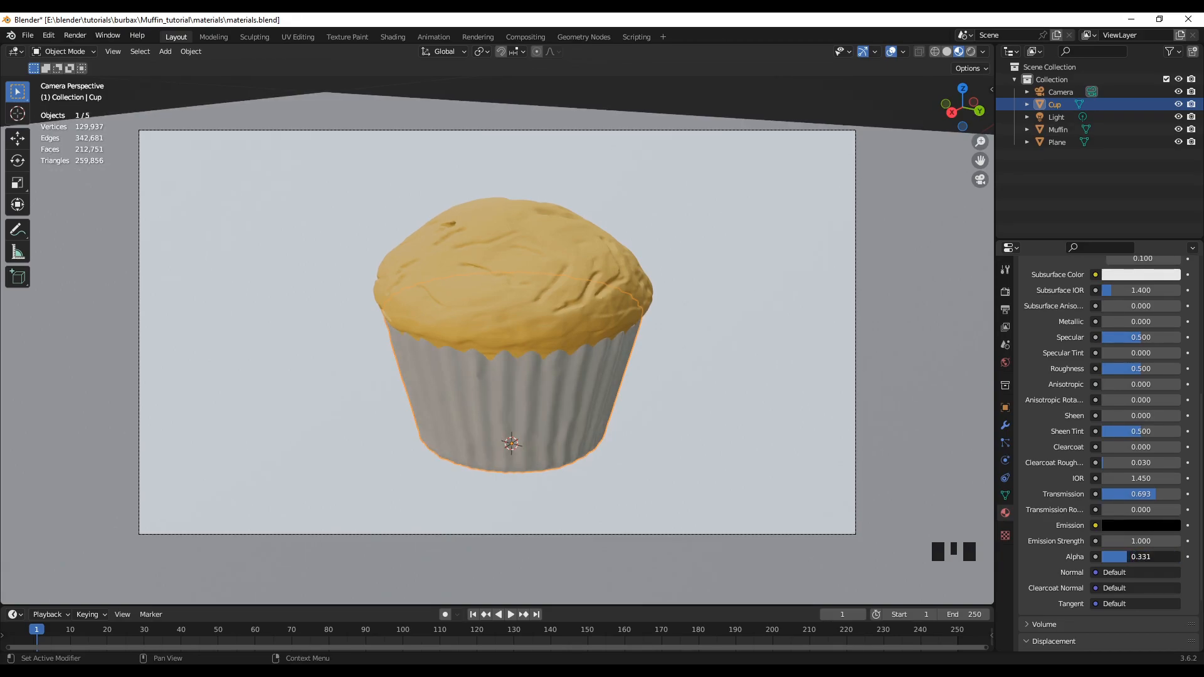
pyautogui.click(800, 98)
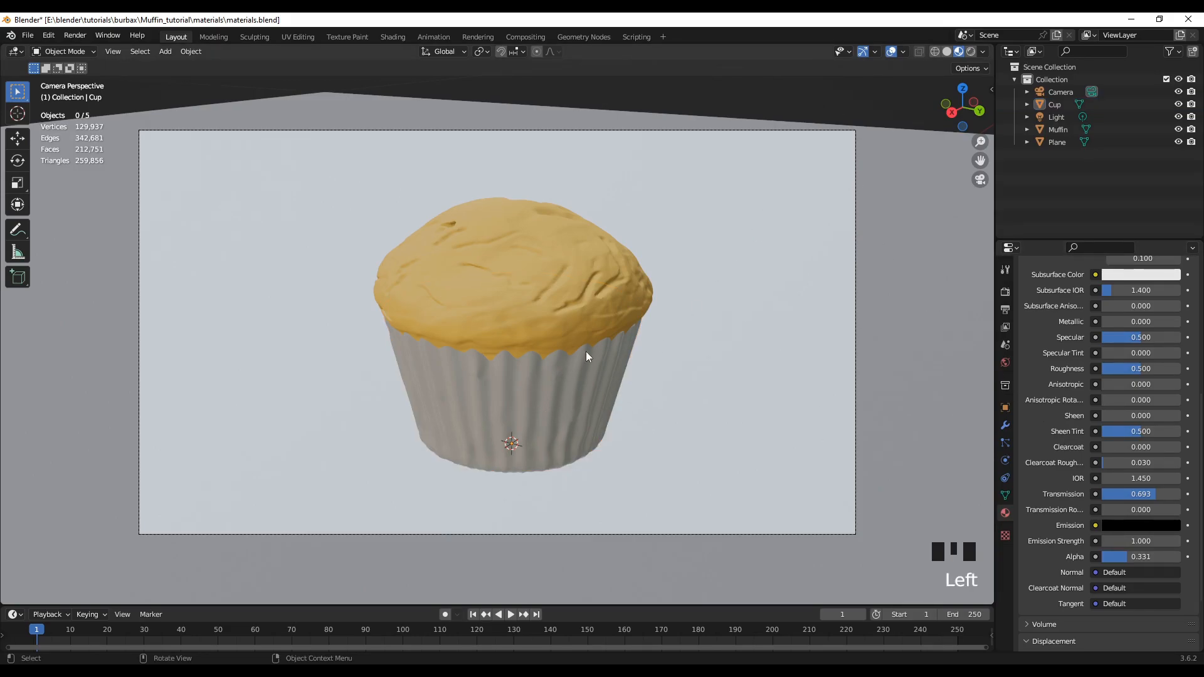
# Open the render settings, switch the viewport to rendered shading, and examine the cup's translucency from several angles
pyautogui.scroll(11, 1073, 382)
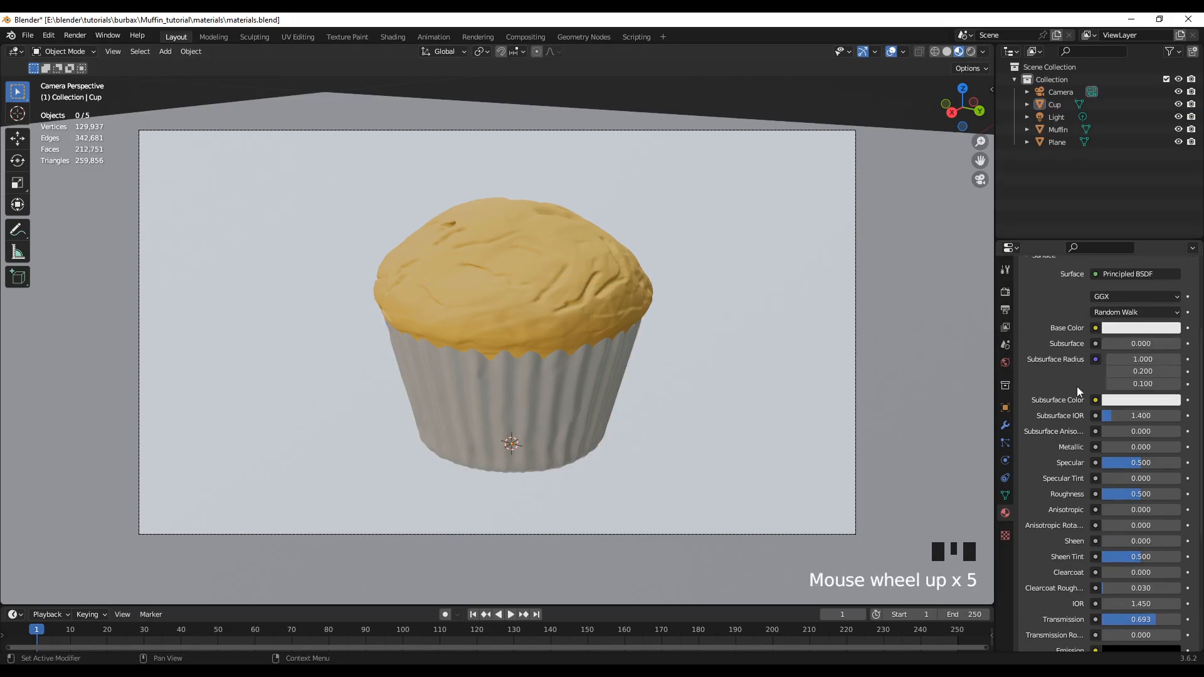
pyautogui.scroll(3, 1072, 381)
pyautogui.click(1005, 293)
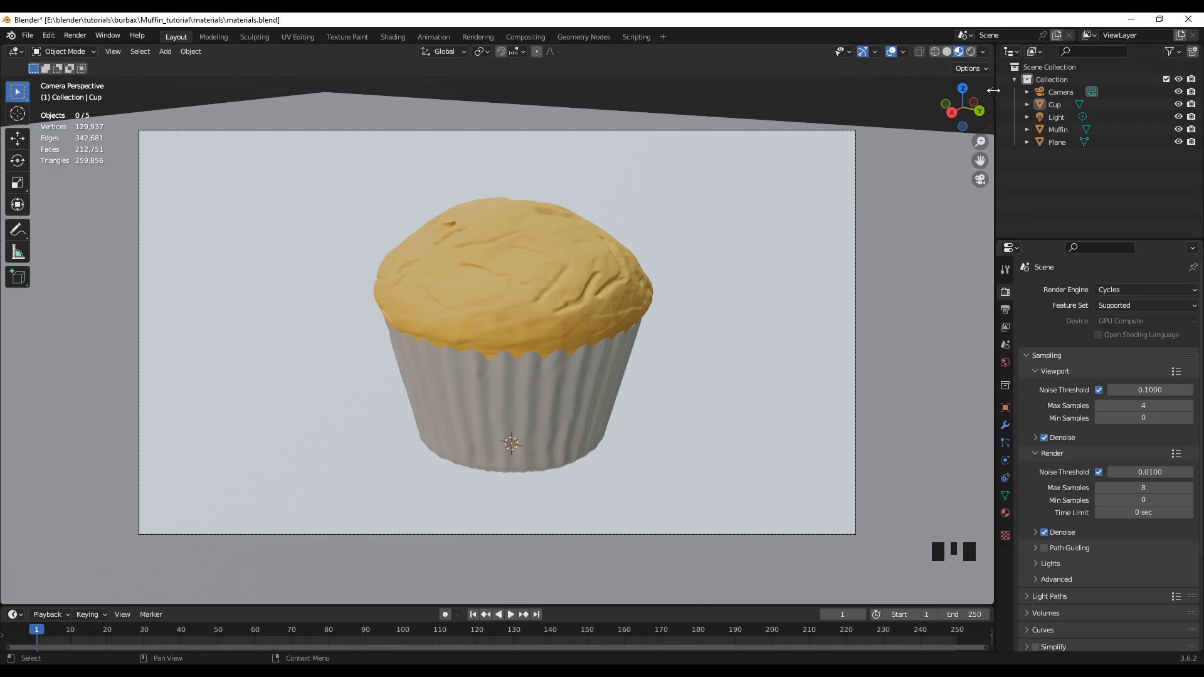
pyautogui.click(970, 53)
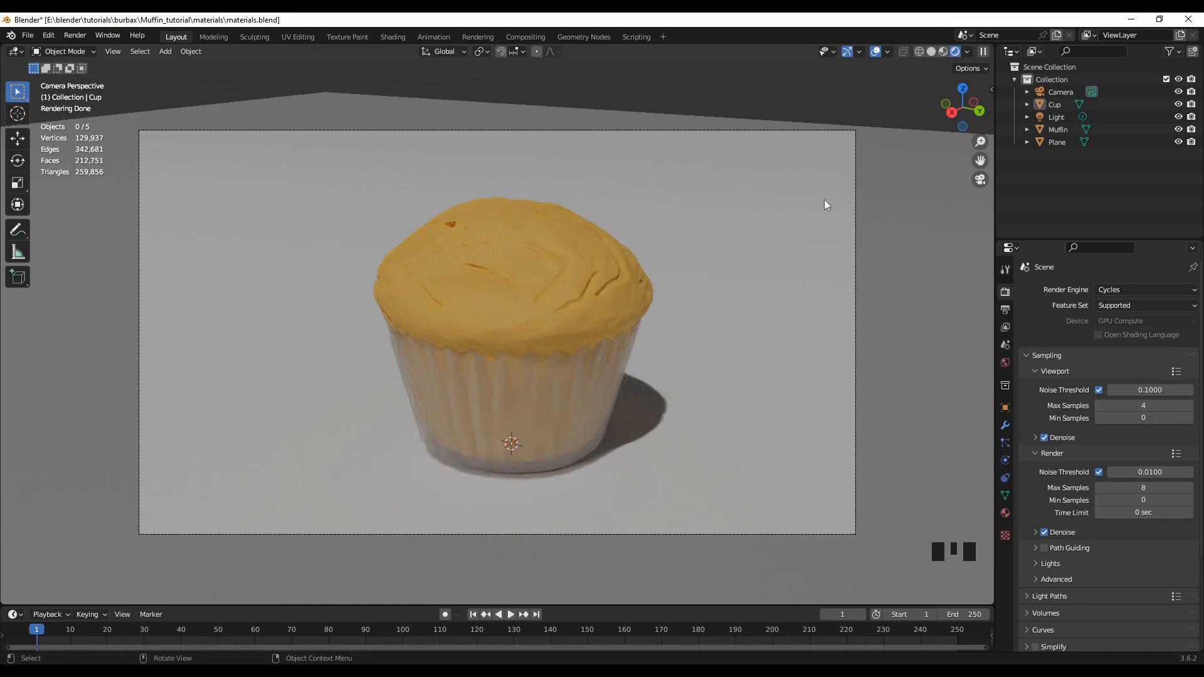
pyautogui.scroll(1, 566, 458)
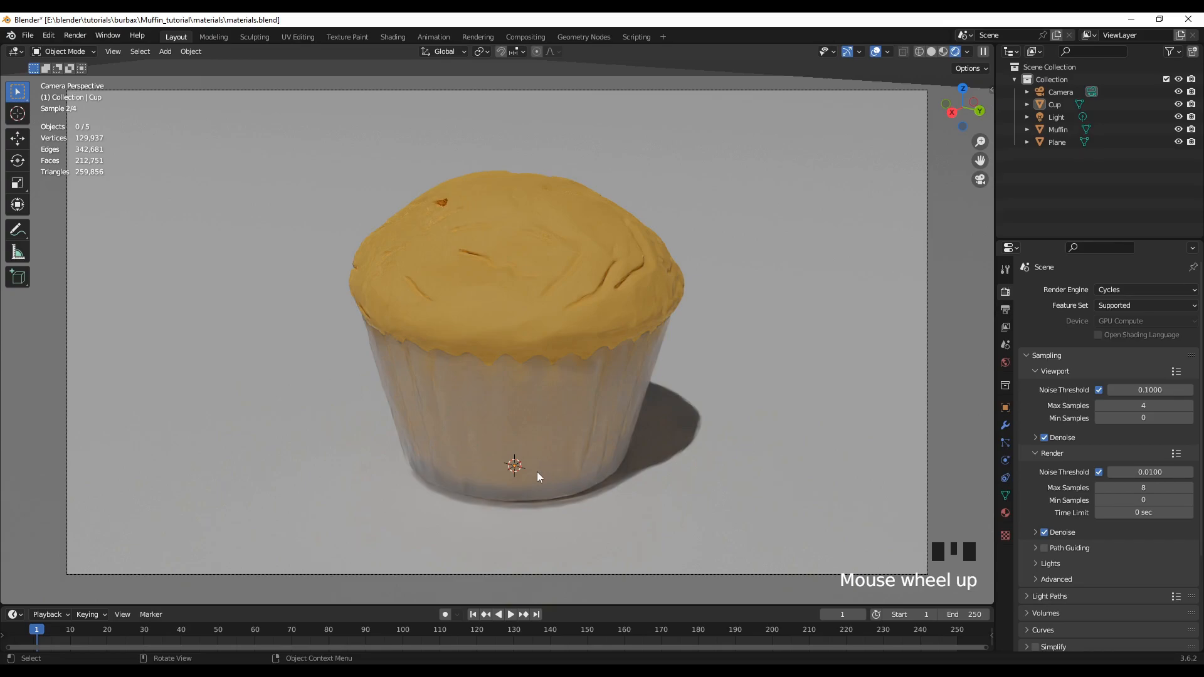
pyautogui.moveTo(574, 483); pyautogui.dragTo(508, 424, button='middle')
pyautogui.scroll(3, 503, 424)
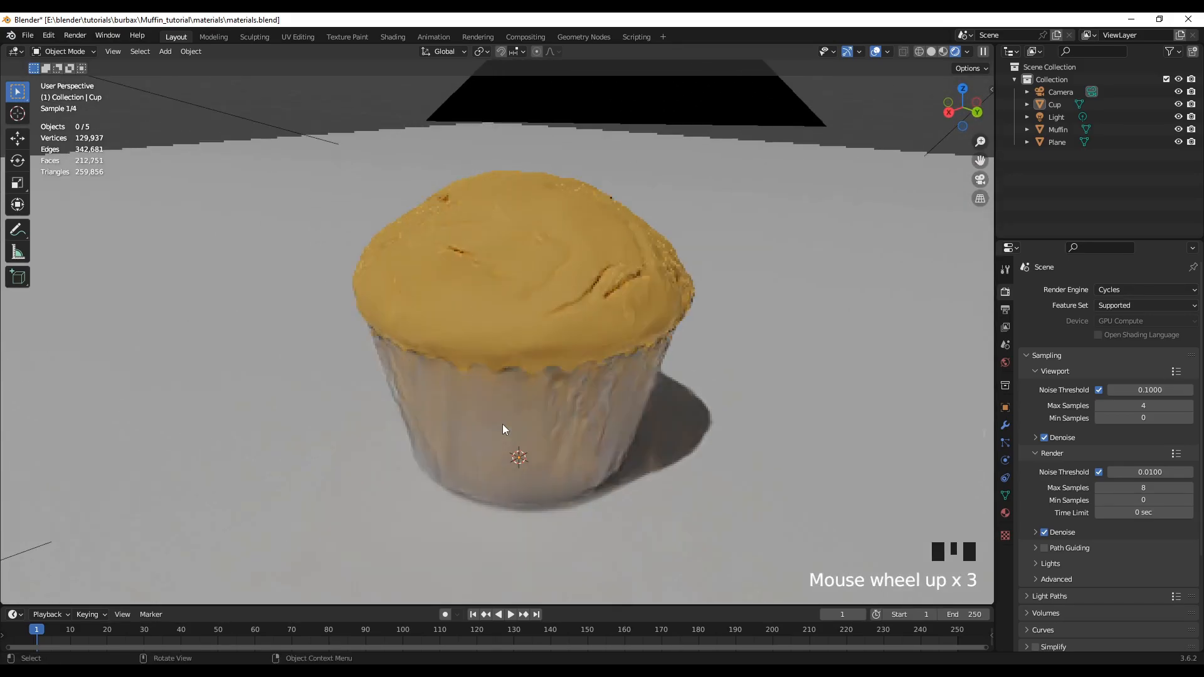
pyautogui.scroll(1, 502, 424)
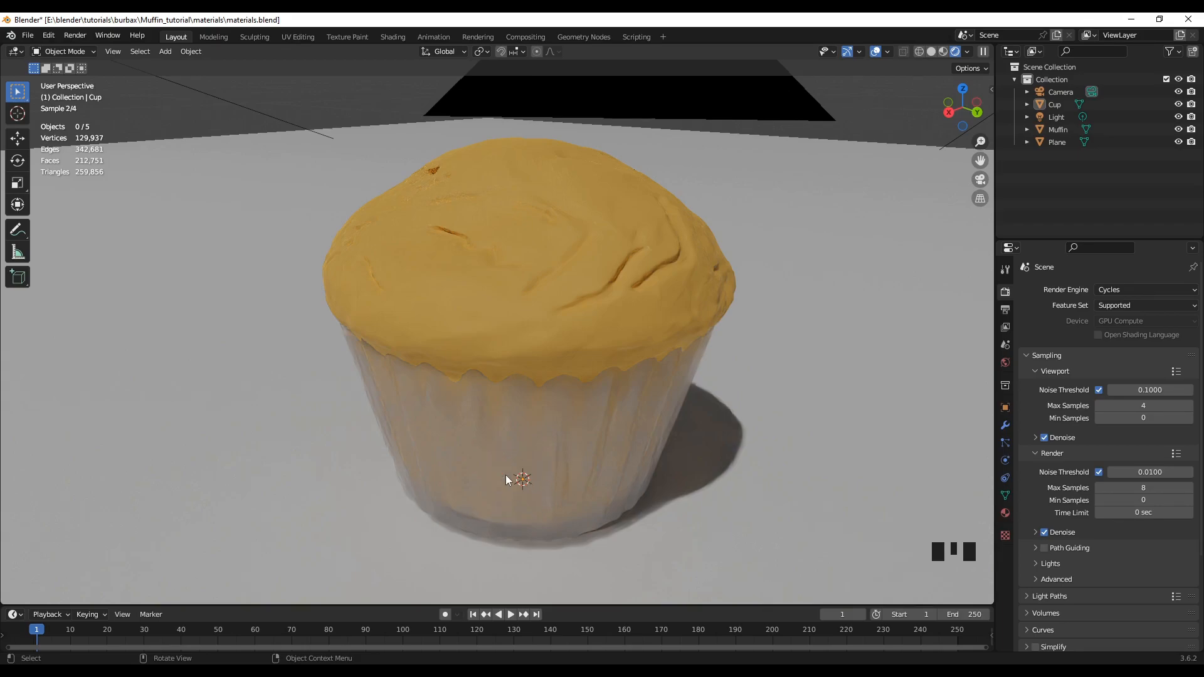
pyautogui.moveTo(535, 532); pyautogui.dragTo(586, 506, button='middle')
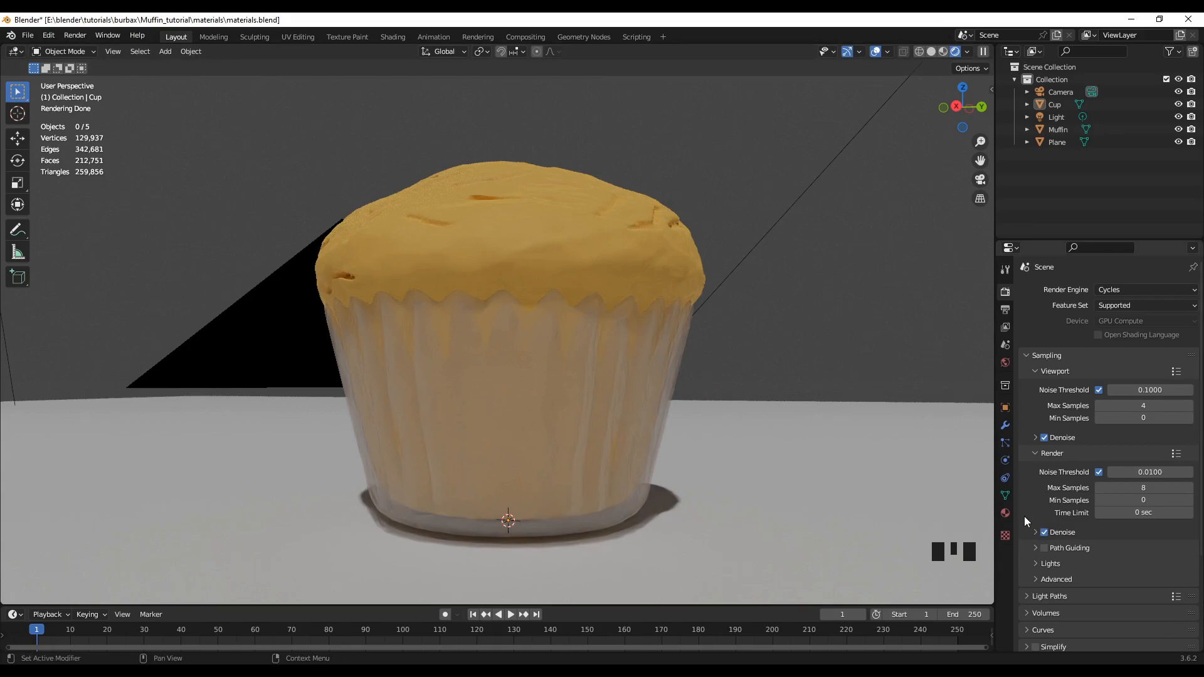
# Select the paper cup and set its material's transmission to 0.8
pyautogui.click(1006, 513)
pyautogui.click(551, 416)
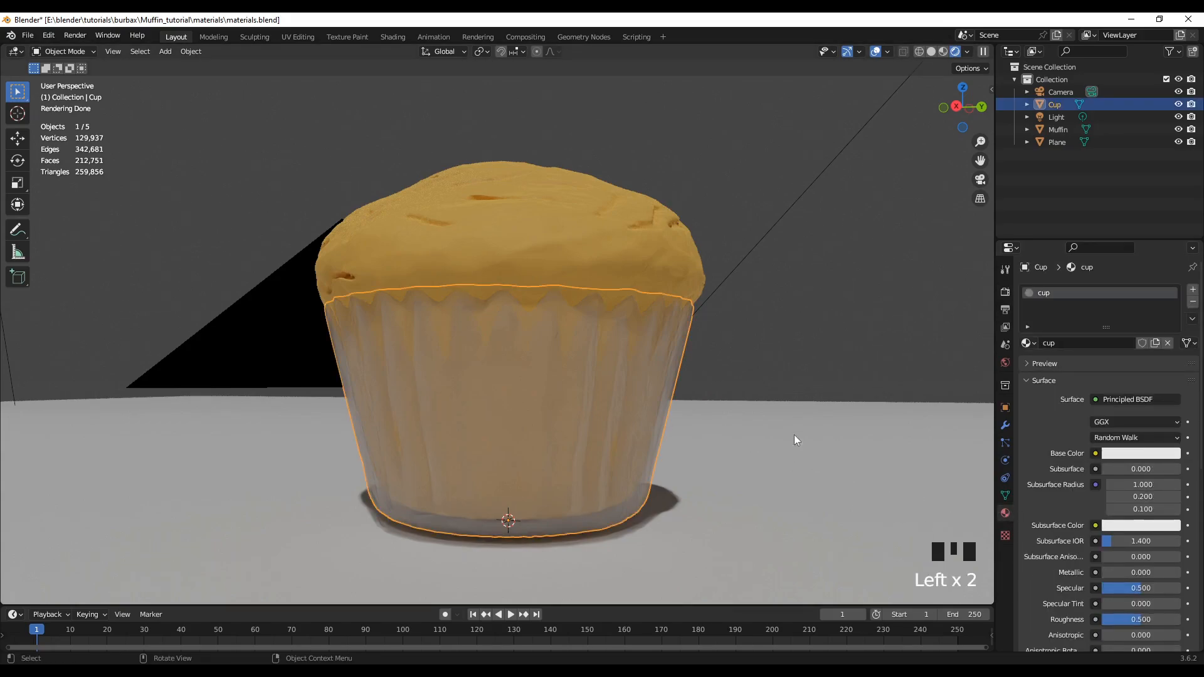
pyautogui.scroll(-2, 1102, 545)
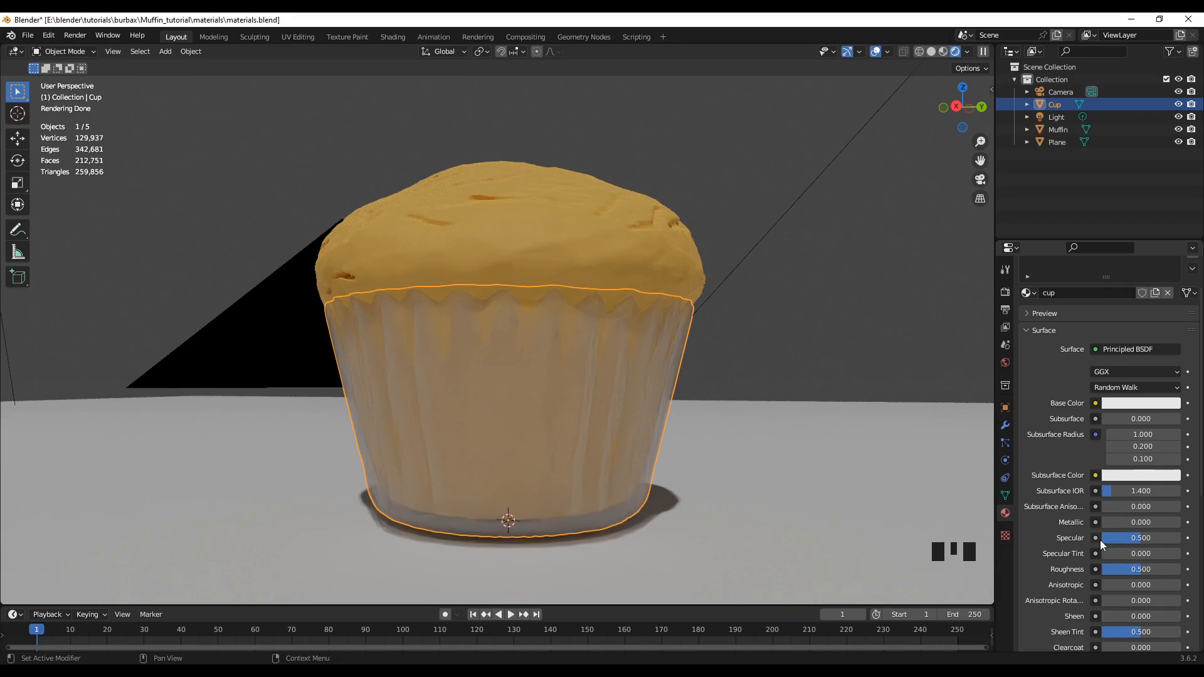
pyautogui.moveTo(738, 518); pyautogui.dragTo(683, 502, button='middle')
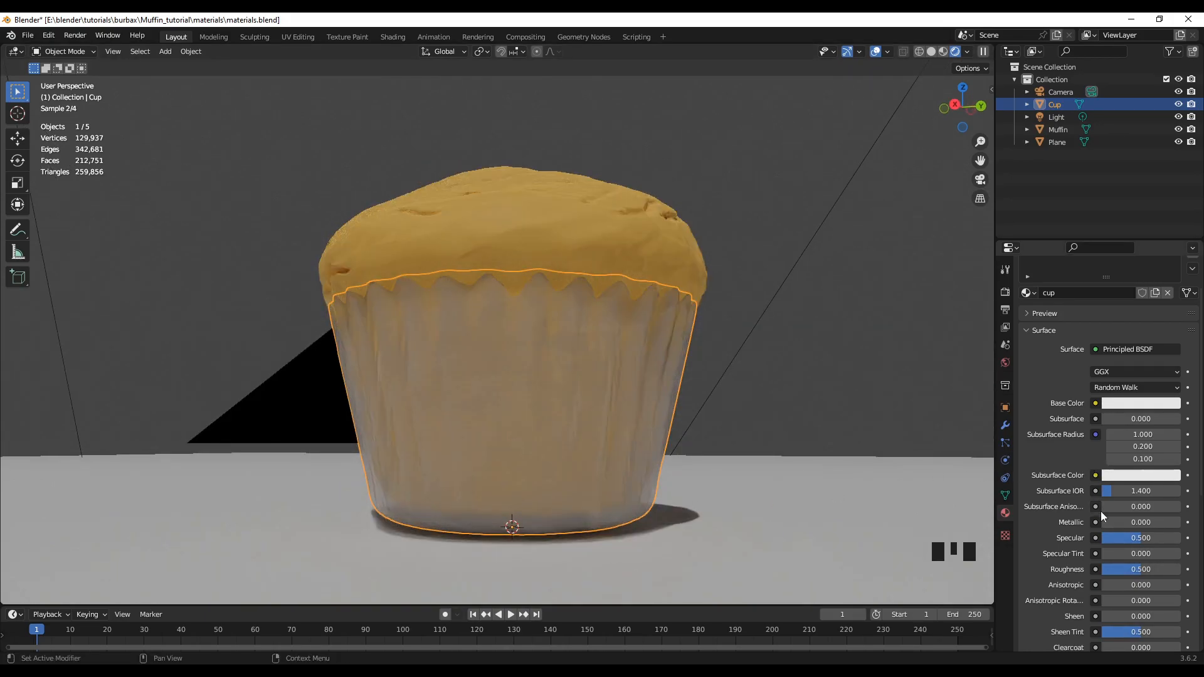
pyautogui.scroll(-3, 1097, 514)
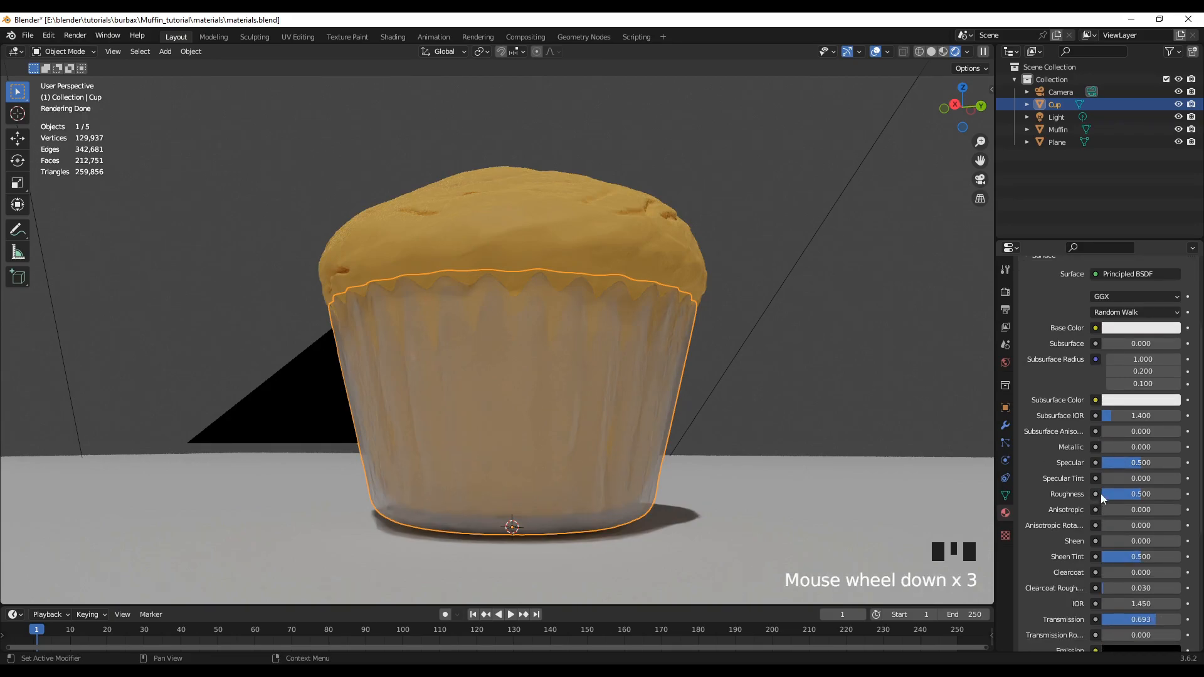
pyautogui.scroll(-3, 1074, 536)
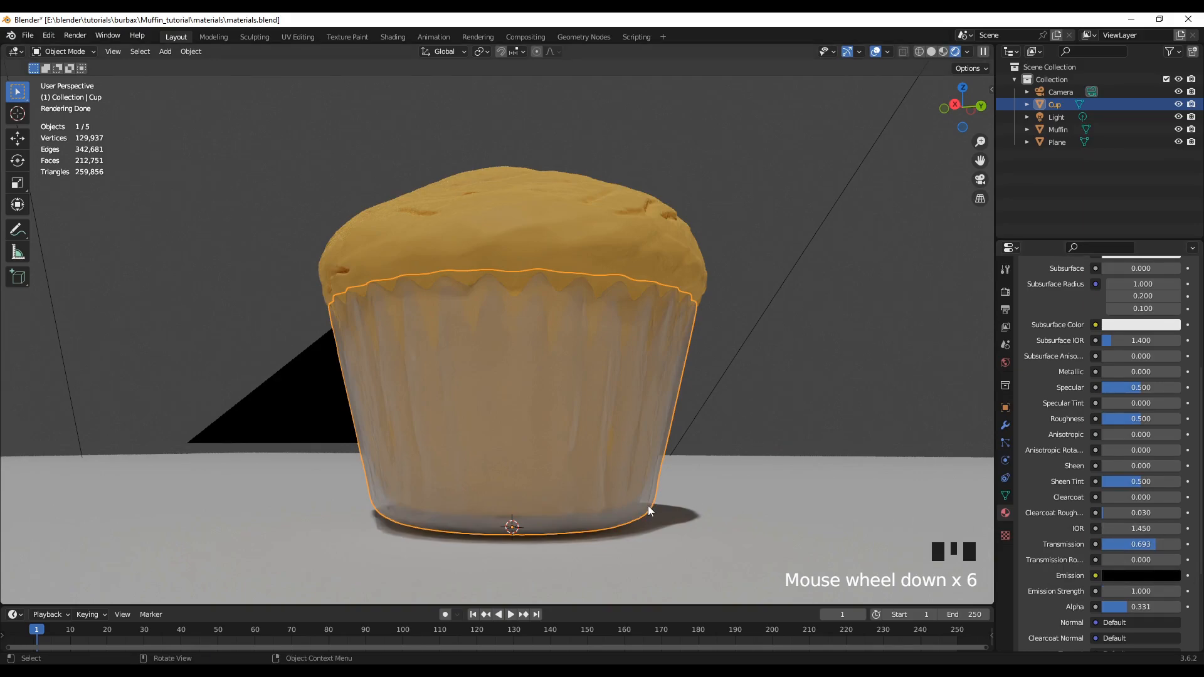
pyautogui.moveTo(680, 453); pyautogui.dragTo(721, 469, button='middle')
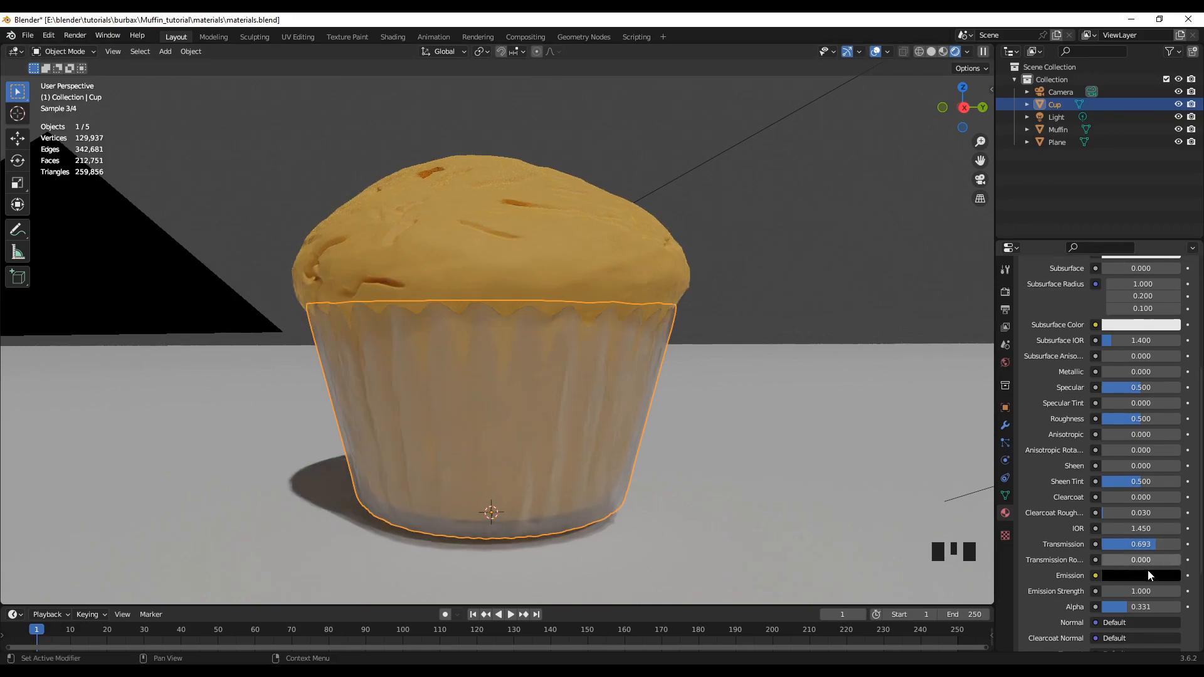
pyautogui.click(1150, 544)
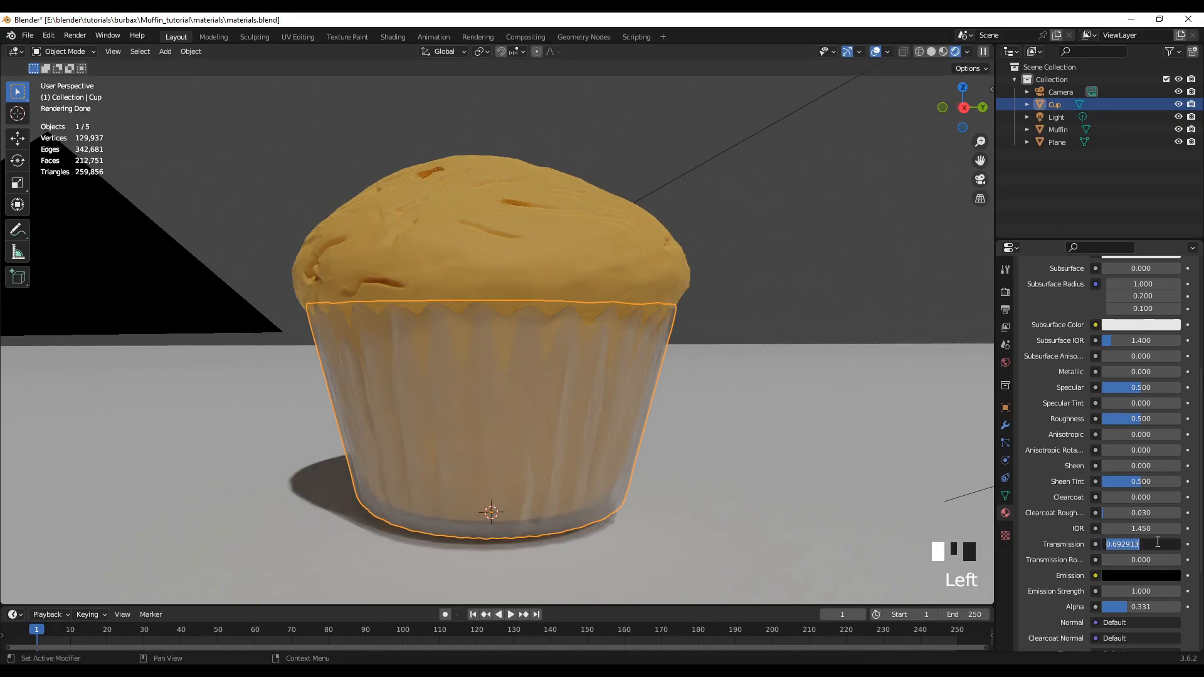
pyautogui.write('0.8')
pyautogui.press('Return')
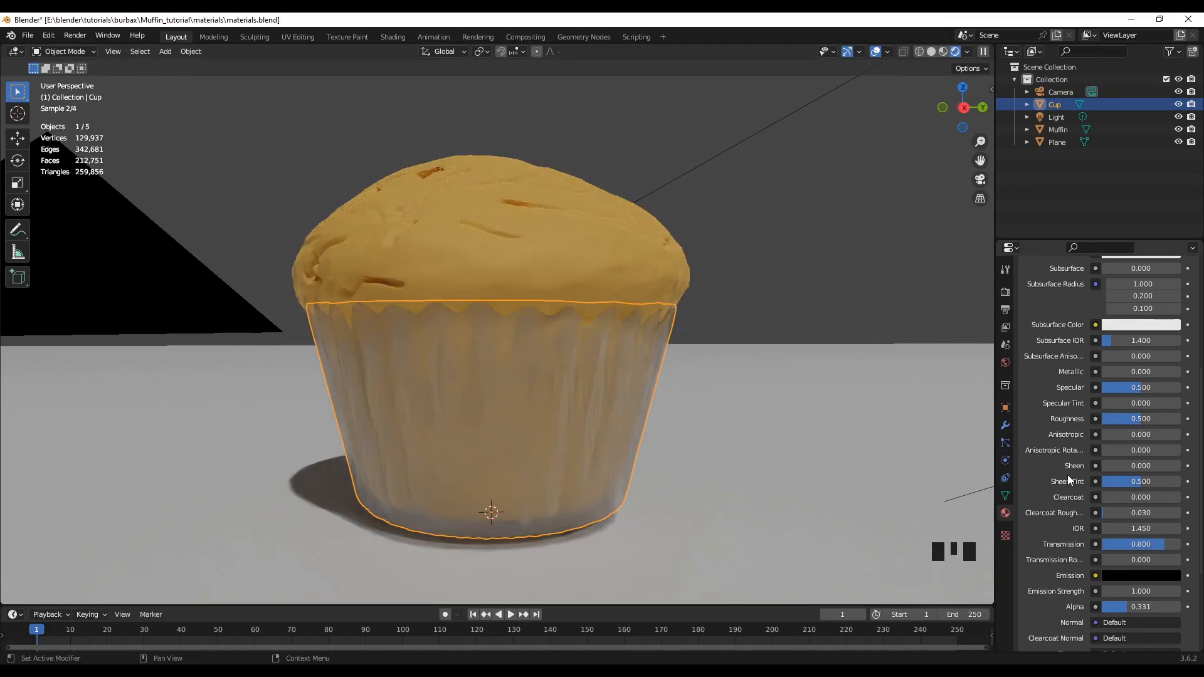
# Lower the cup material's alpha to about 0.260 and examine the cup's see-through look from different sides
pyautogui.scroll(-1, 1067, 475)
pyautogui.scroll(-1, 1073, 503)
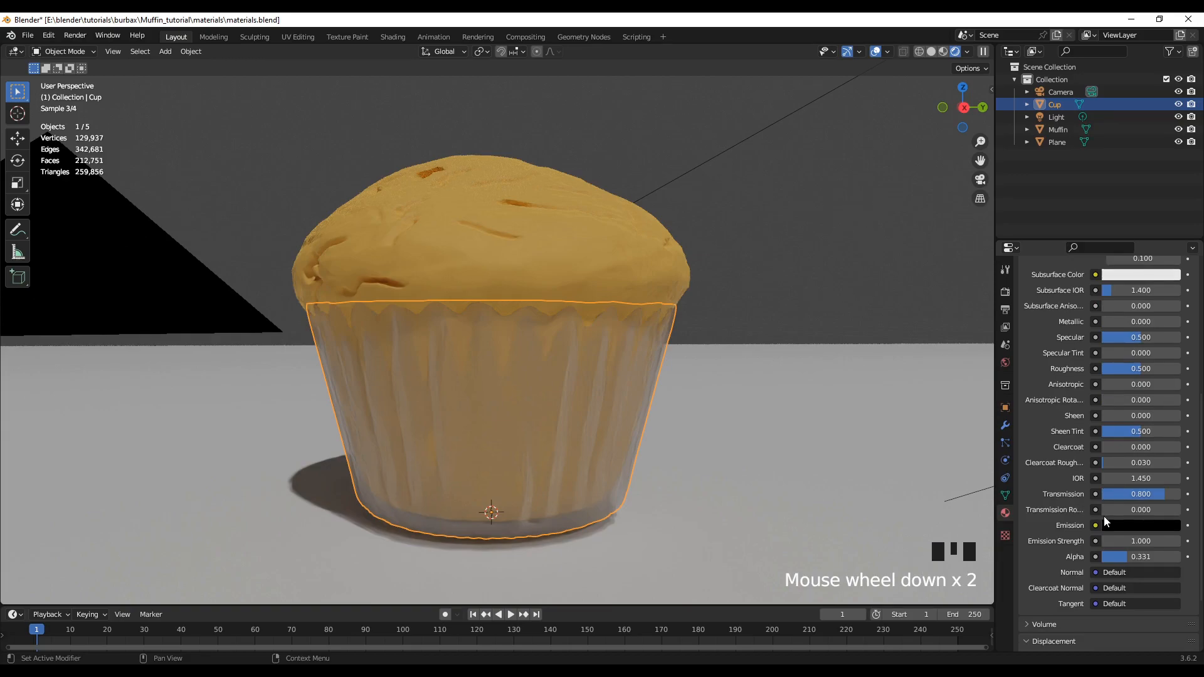
pyautogui.click(1126, 557)
pyautogui.moveTo(1126, 557); pyautogui.dragTo(1126, 561)
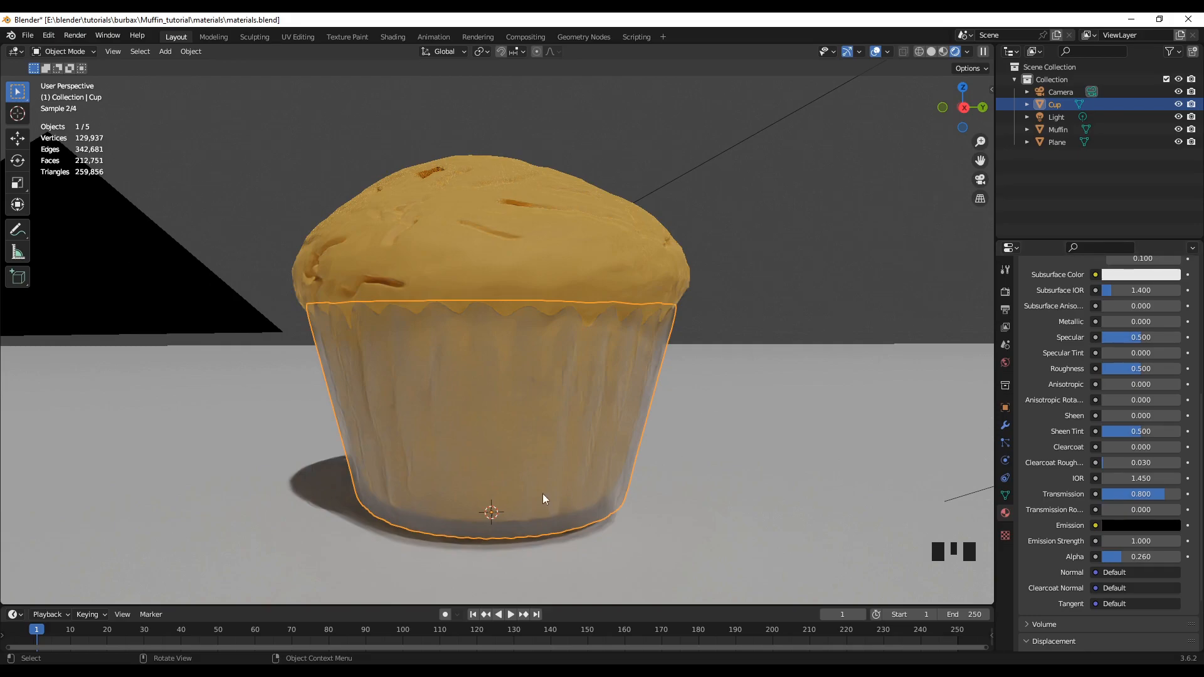
pyautogui.moveTo(374, 469); pyautogui.dragTo(464, 470, button='middle')
pyautogui.moveTo(683, 477); pyautogui.dragTo(585, 488, button='middle')
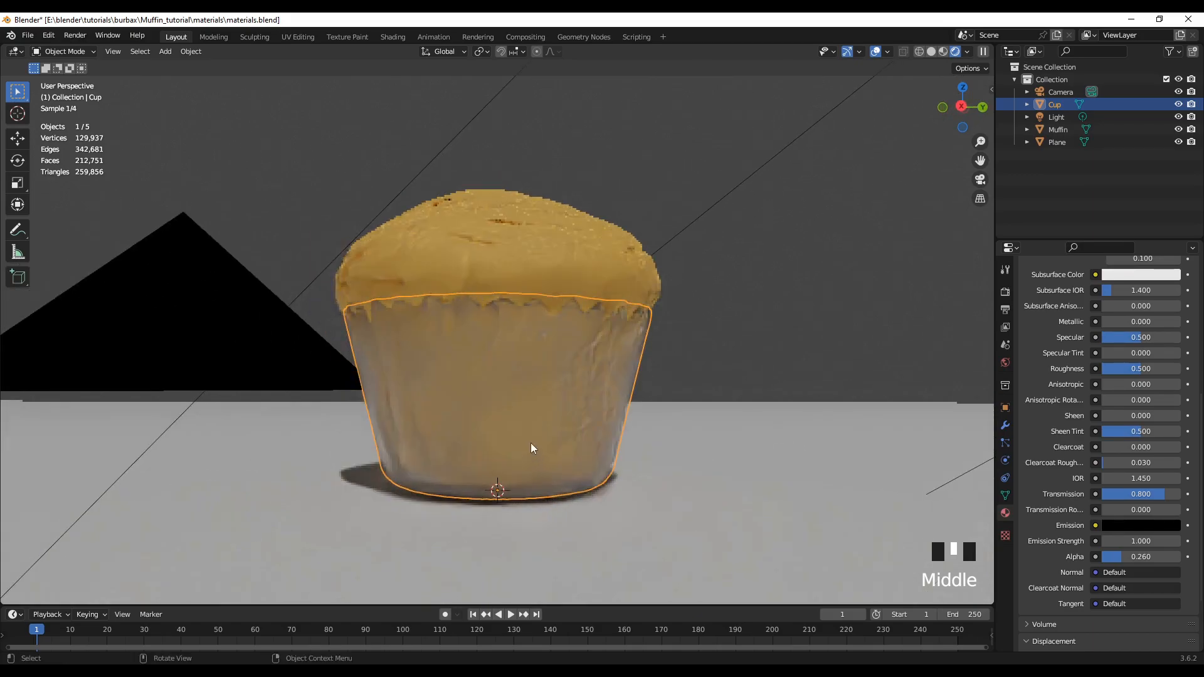
pyautogui.scroll(2, 530, 443)
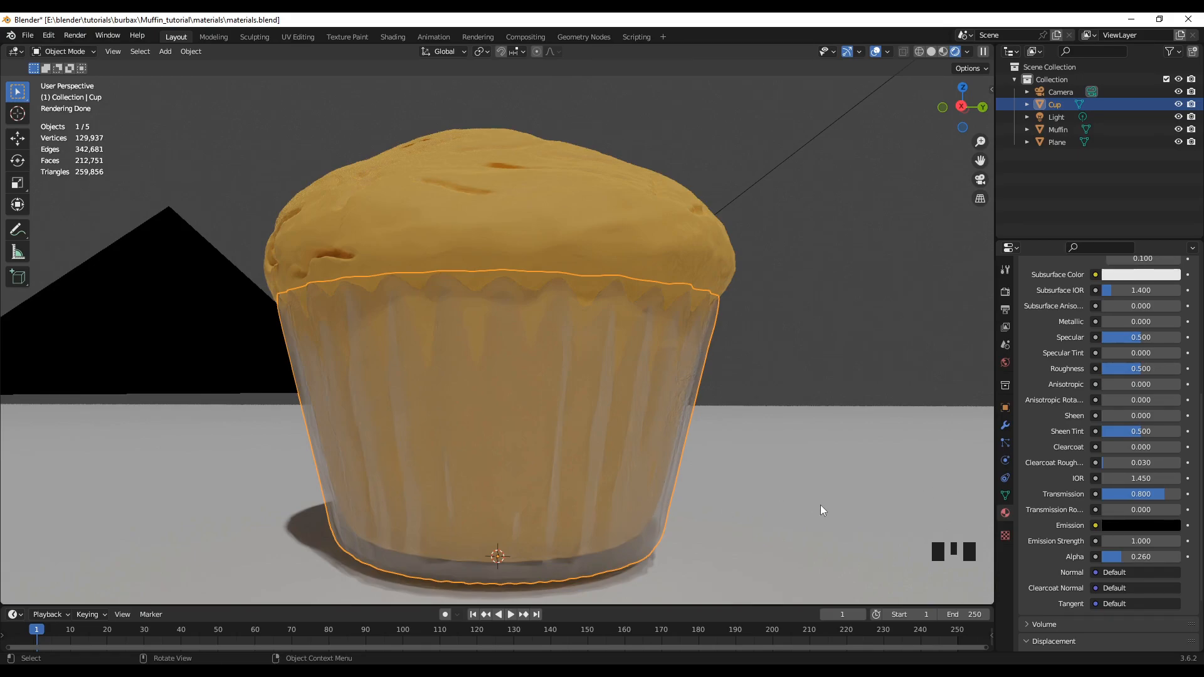
# Set the cup material's alpha to about 0.394 and return to the camera view
pyautogui.click(1120, 556)
pyautogui.moveTo(1120, 556); pyautogui.dragTo(1135, 555)
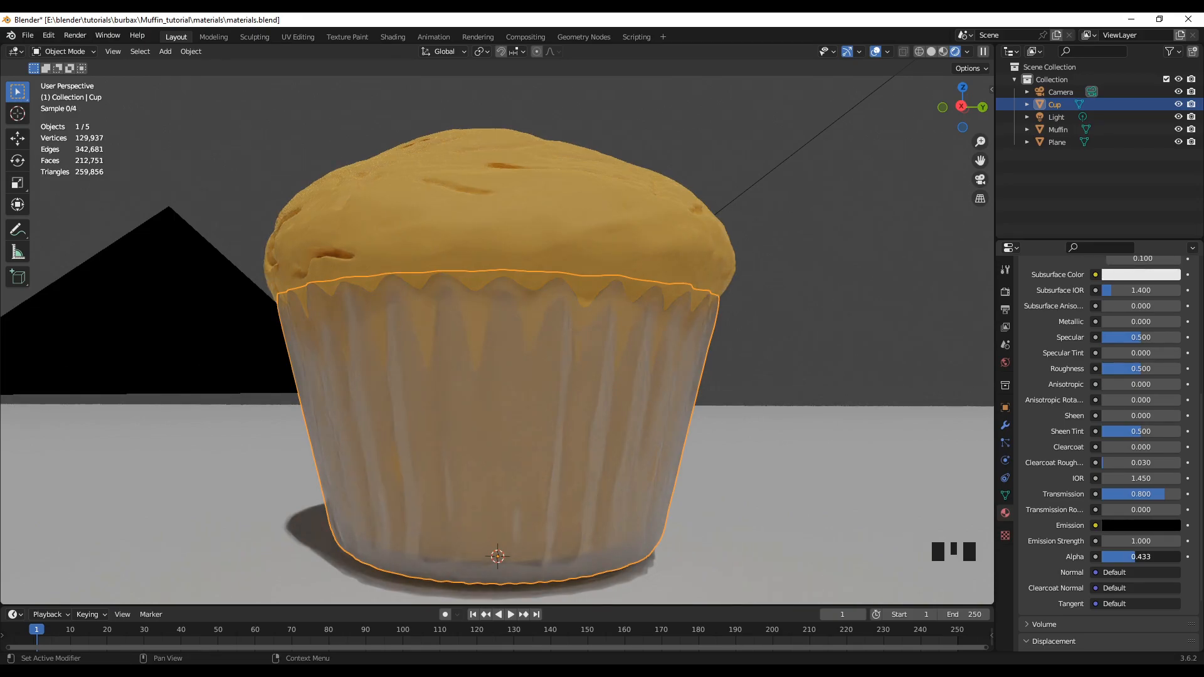
pyautogui.moveTo(1137, 557); pyautogui.dragTo(1134, 556)
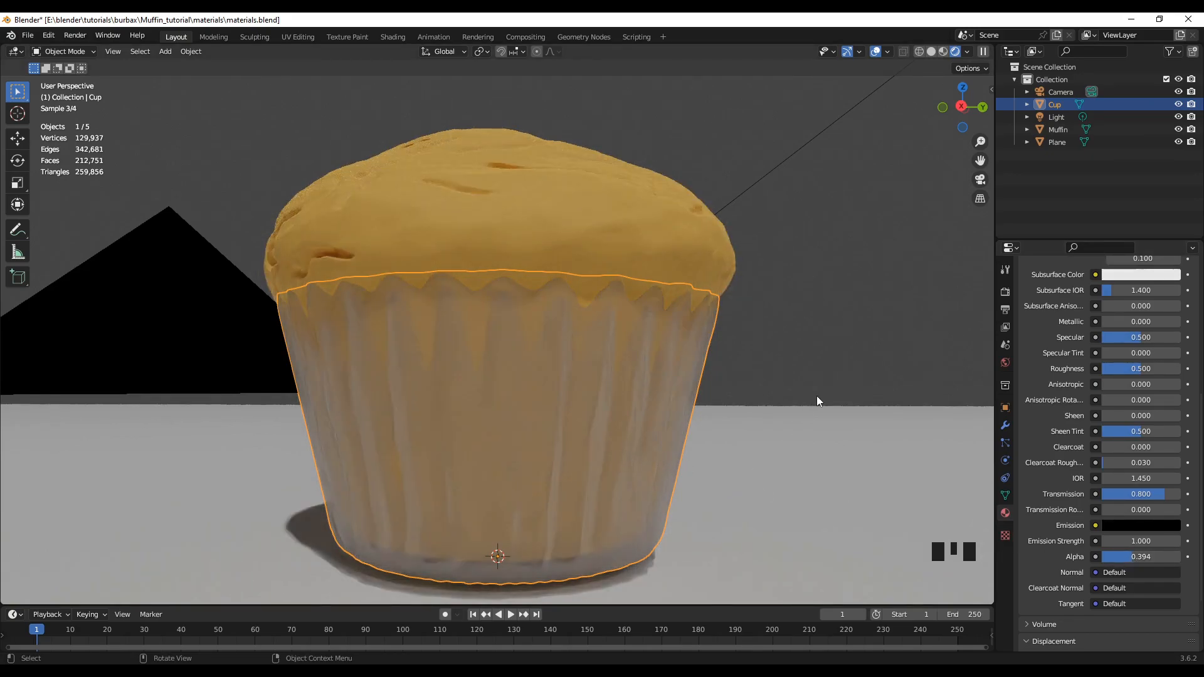
pyautogui.press('KP_0')
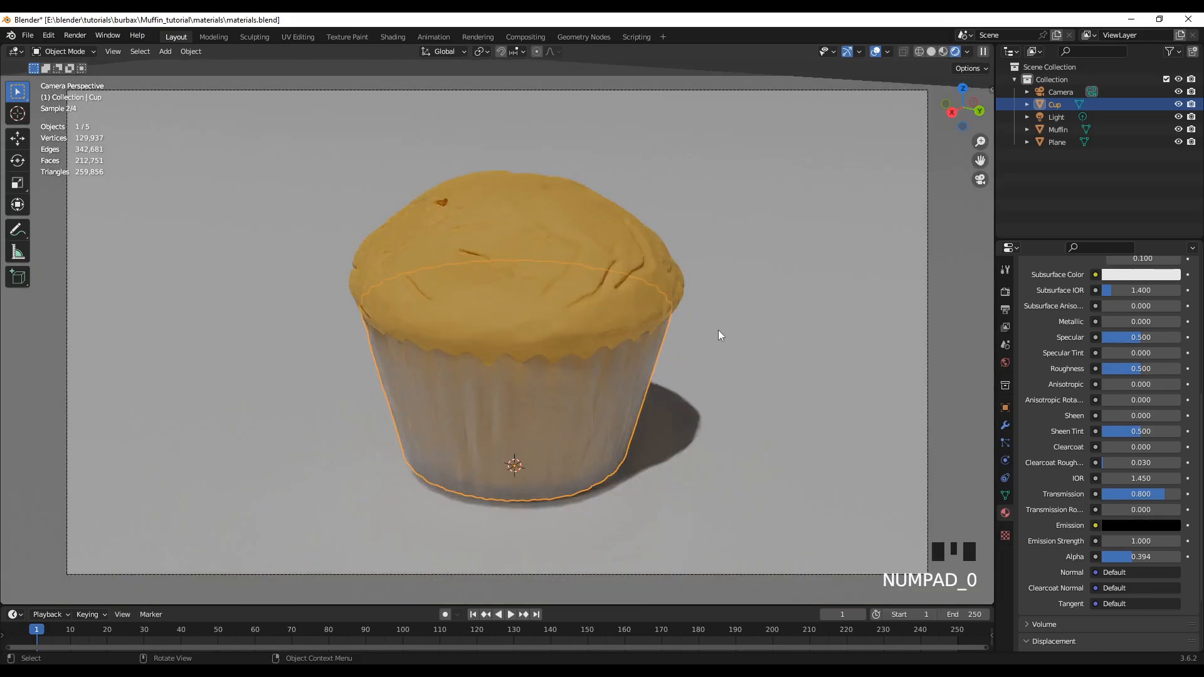
pyautogui.scroll(-2, 739, 340)
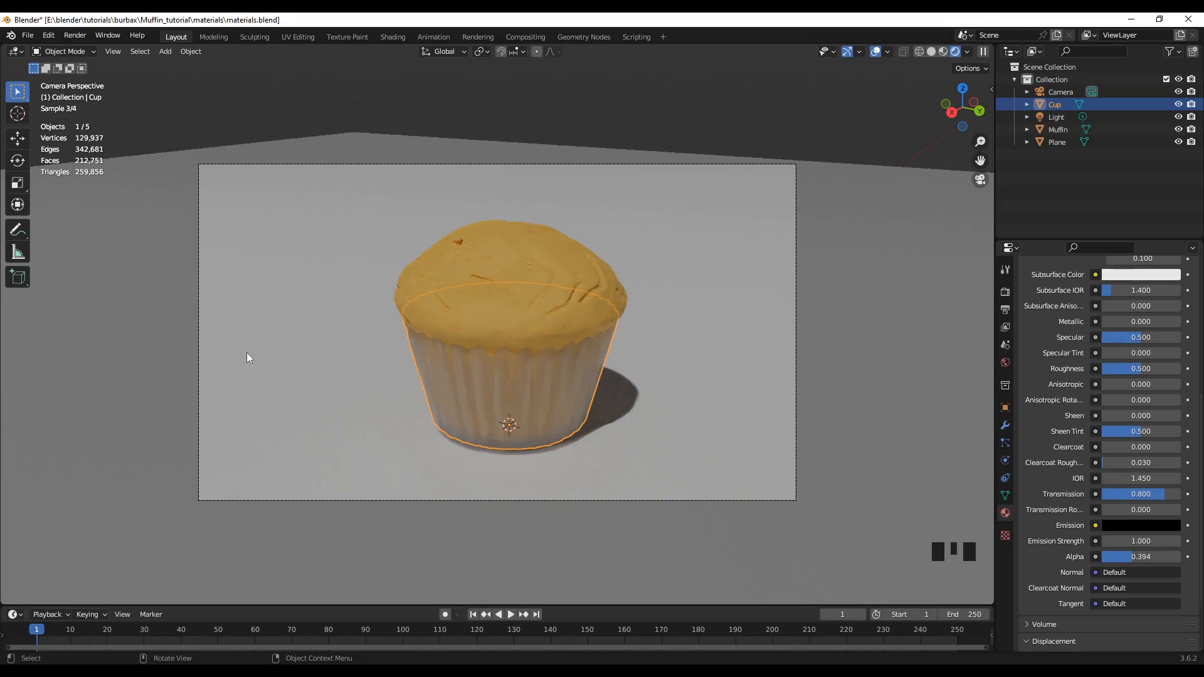
# Give the ground plane a new material and name it "plane"
pyautogui.click(886, 270)
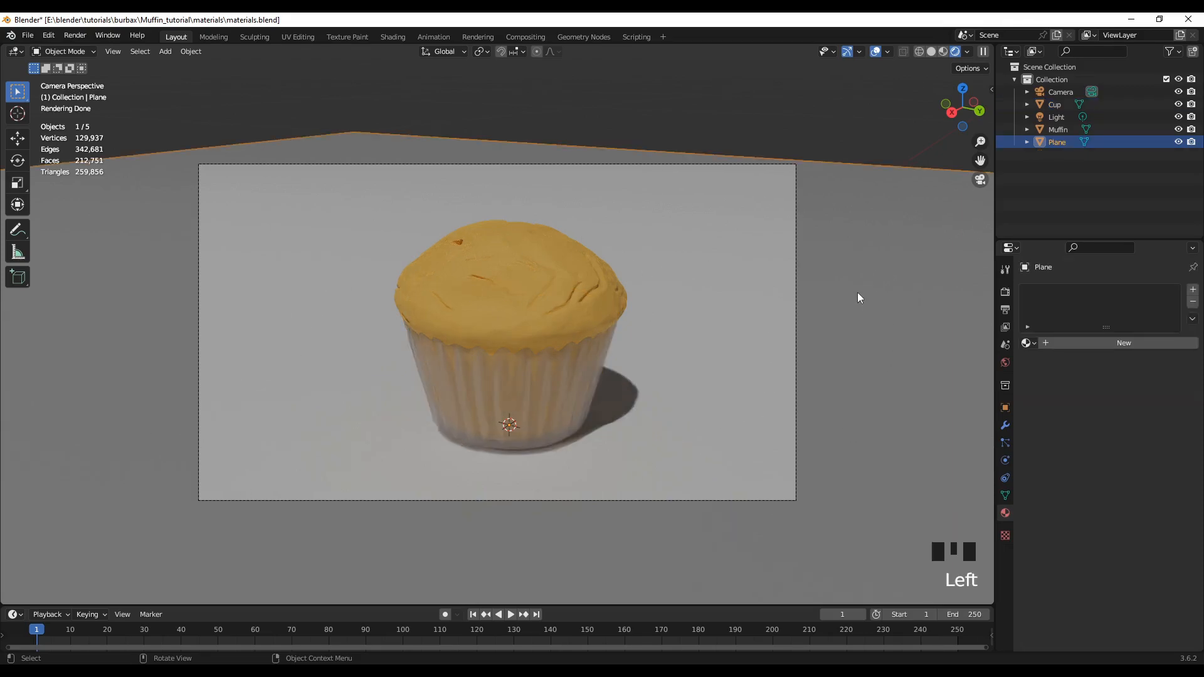
pyautogui.click(1006, 512)
pyautogui.click(1098, 343)
pyautogui.click(1082, 344)
pyautogui.write('plane')
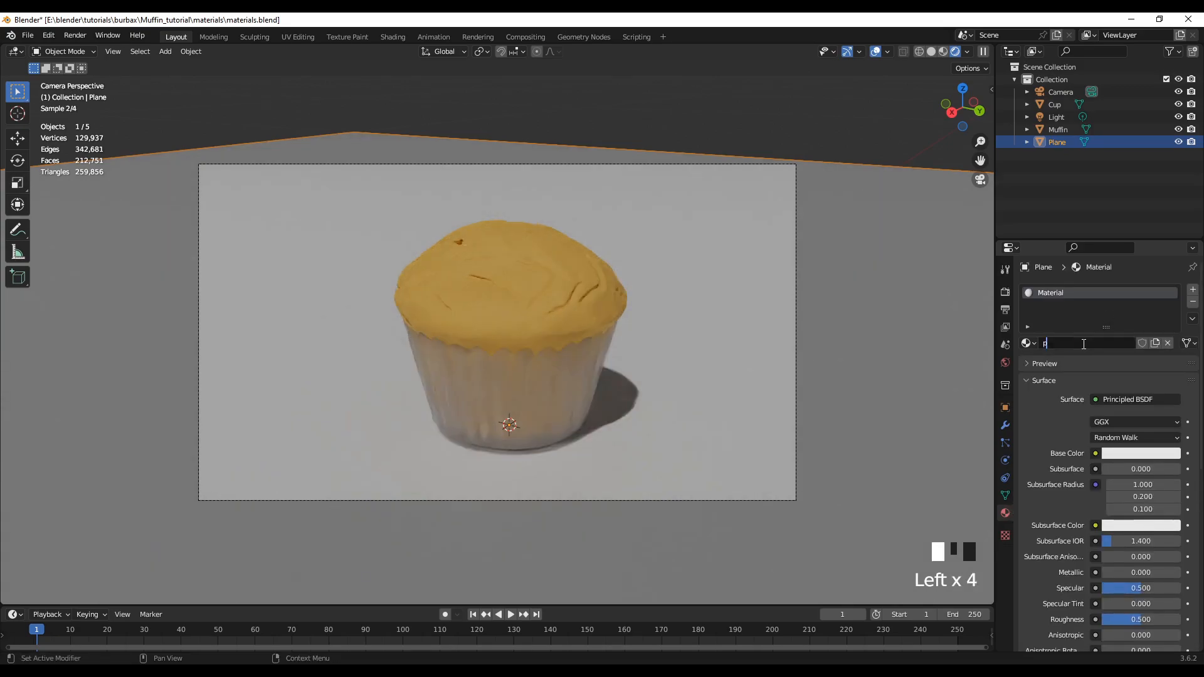
pyautogui.press('Return')
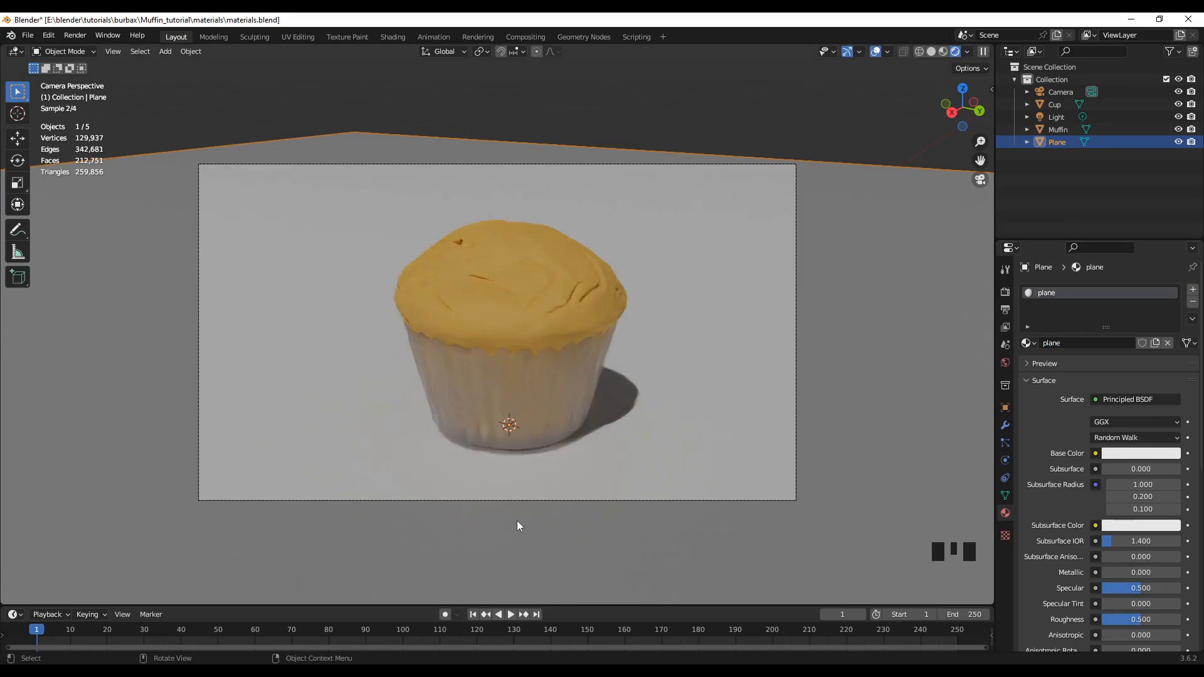
# Change the plane material's base color to a warm light orange by adjusting its hue and raising its saturation
pyautogui.scroll(1, 517, 521)
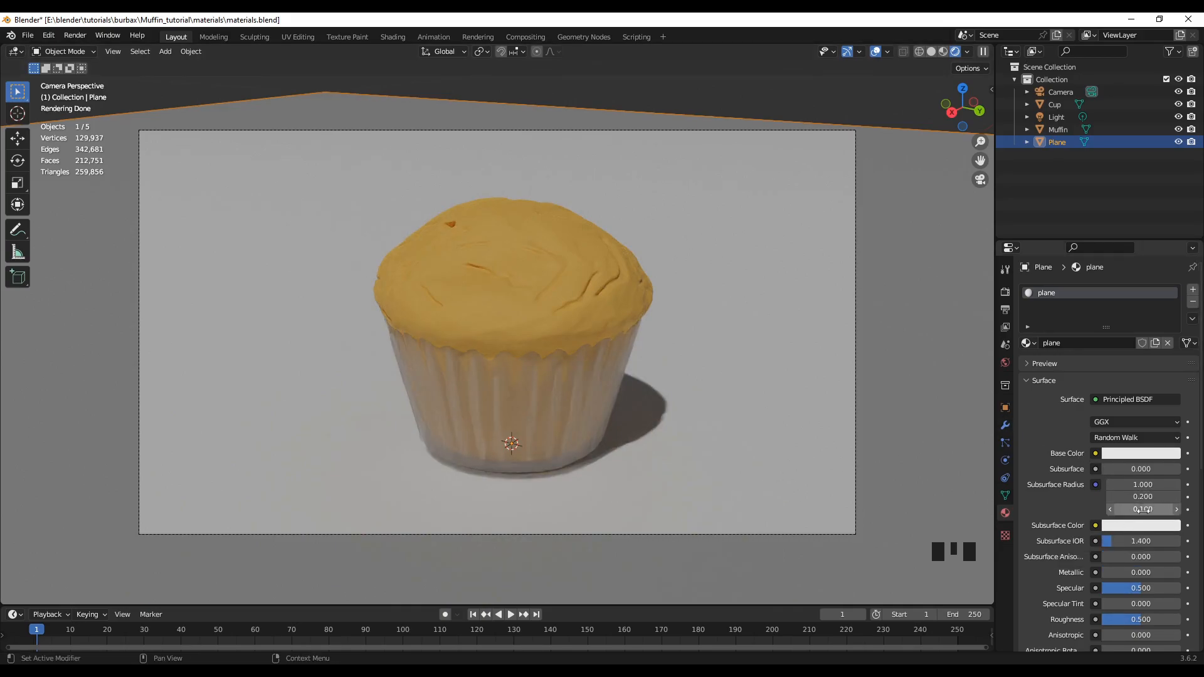
pyautogui.click(1122, 459)
pyautogui.moveTo(1117, 323); pyautogui.dragTo(1112, 330)
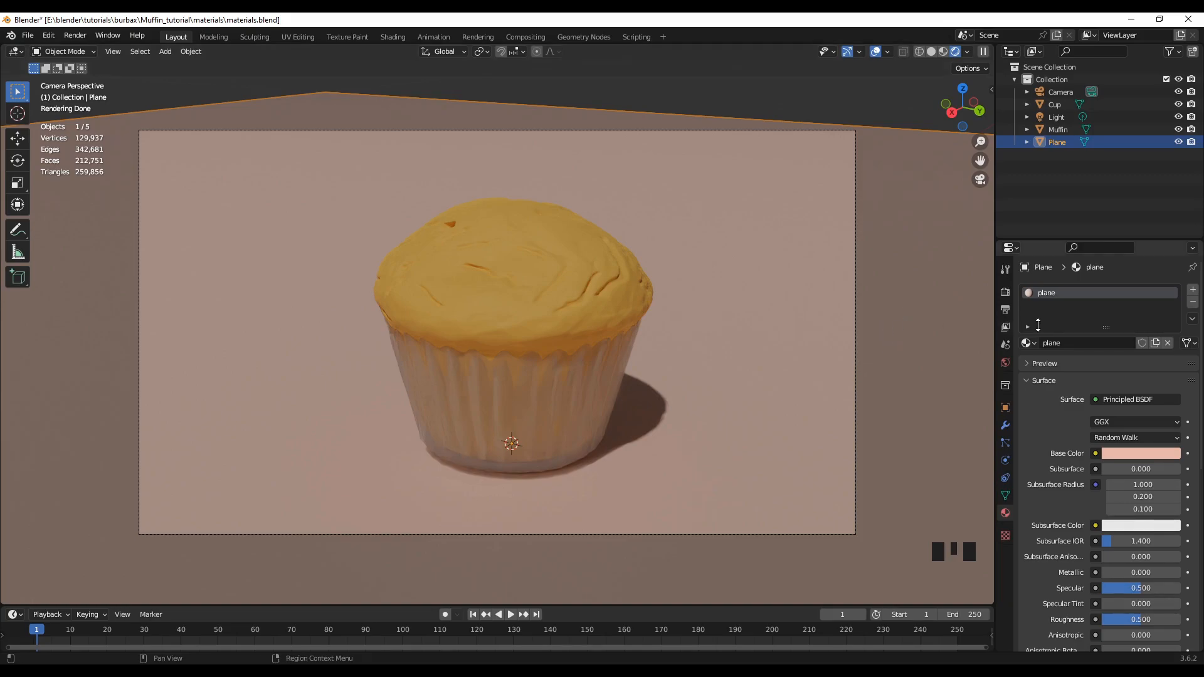
pyautogui.click(1112, 451)
pyautogui.moveTo(1115, 328)
pyautogui.mouseDown()
pyautogui.moveTo(1094, 359)
pyautogui.moveTo(1108, 361)
pyautogui.moveTo(1125, 333)
pyautogui.moveTo(1110, 332)
pyautogui.mouseUp()
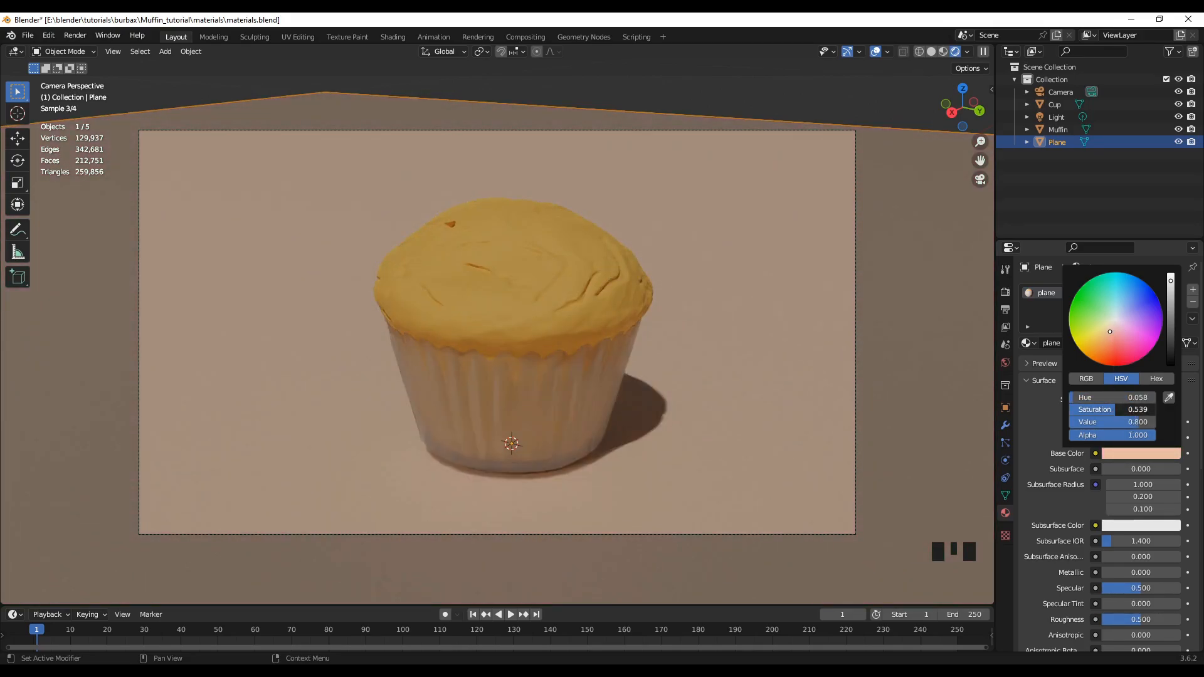
pyautogui.moveTo(1114, 408); pyautogui.dragTo(1131, 409)
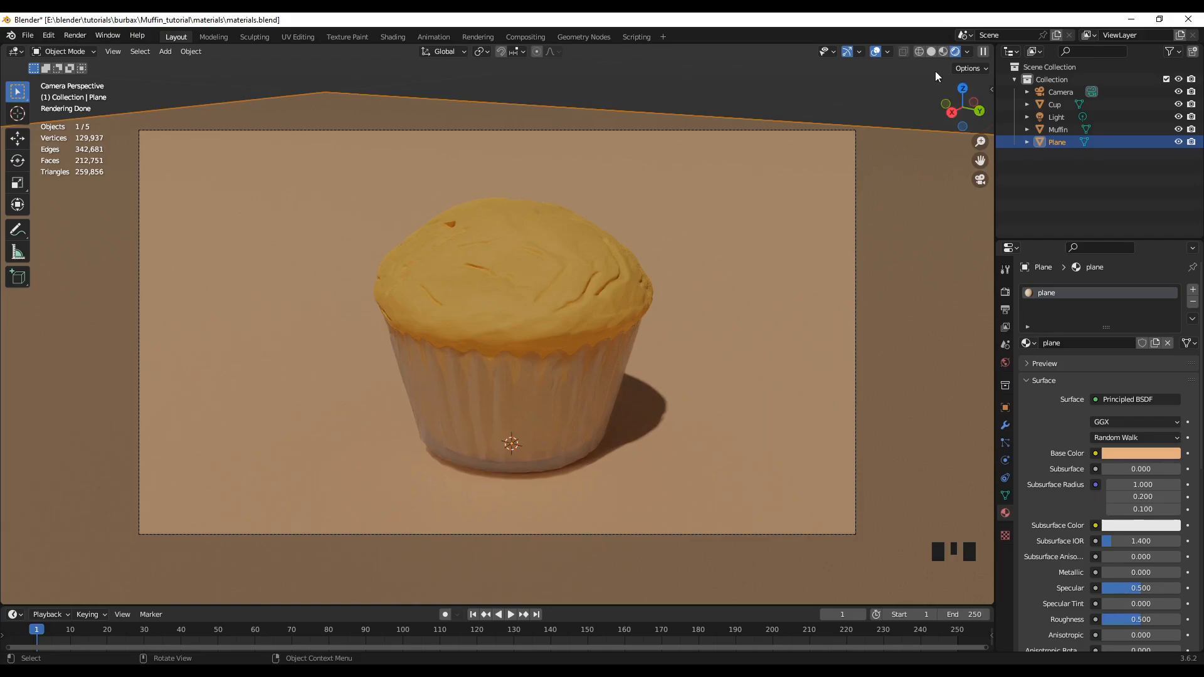
# Switch the viewport to material preview and move the light about -1.35 m along the global X axis
pyautogui.click(943, 52)
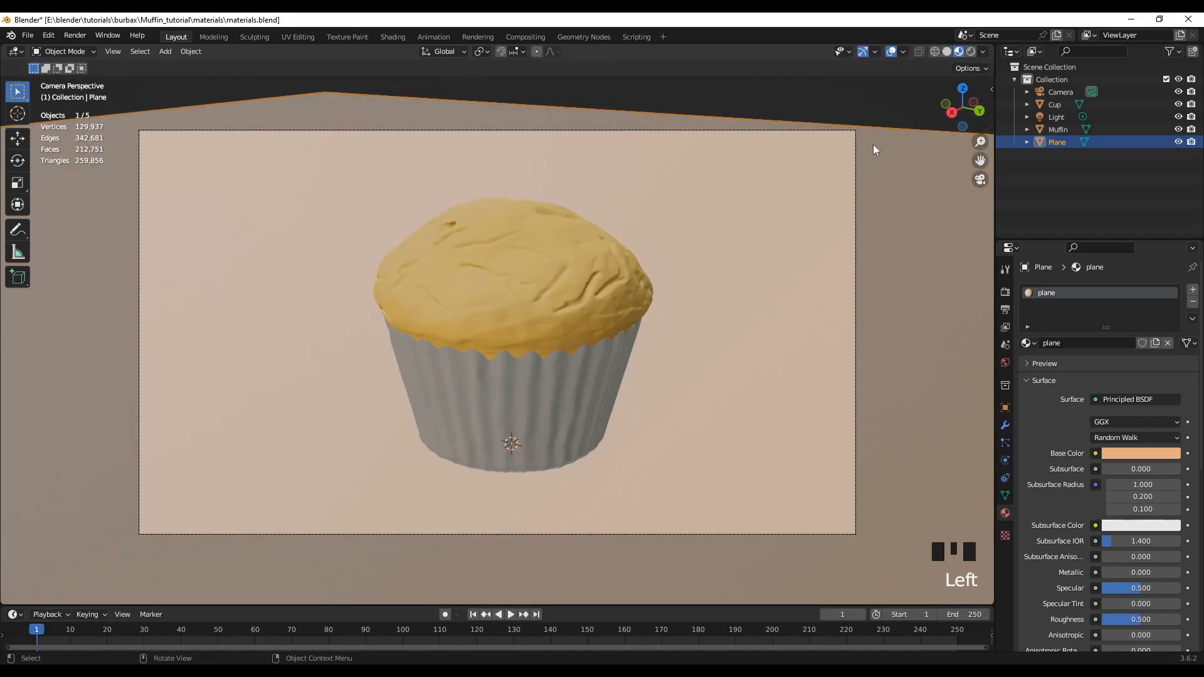
pyautogui.moveTo(723, 478); pyautogui.dragTo(596, 486, button='middle')
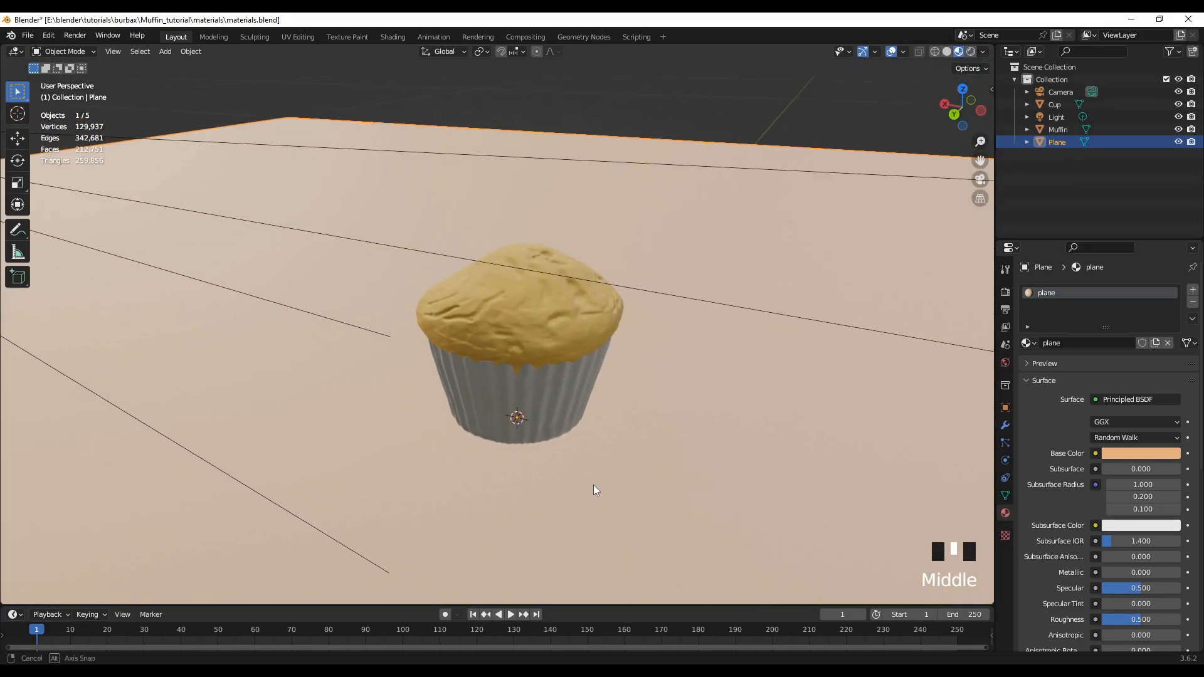
pyautogui.scroll(-3, 562, 450)
pyautogui.scroll(-12, 562, 452)
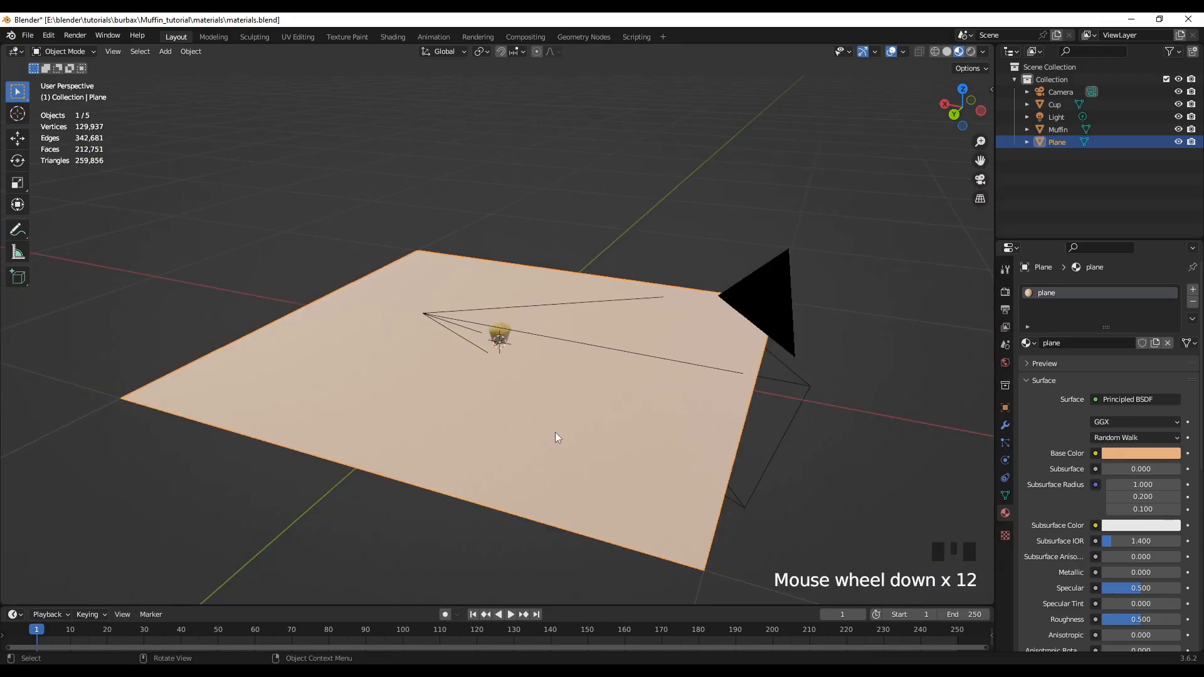
pyautogui.moveTo(554, 435); pyautogui.dragTo(652, 431, button='middle')
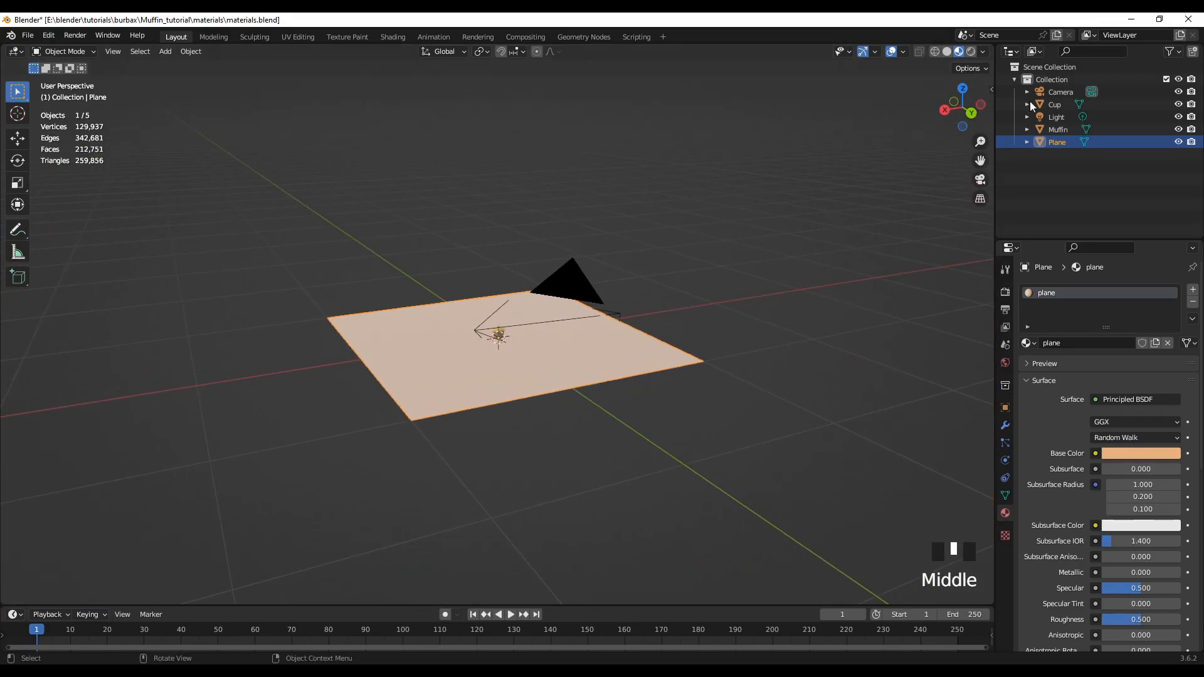
pyautogui.click(1063, 118)
pyautogui.scroll(-8, 626, 384)
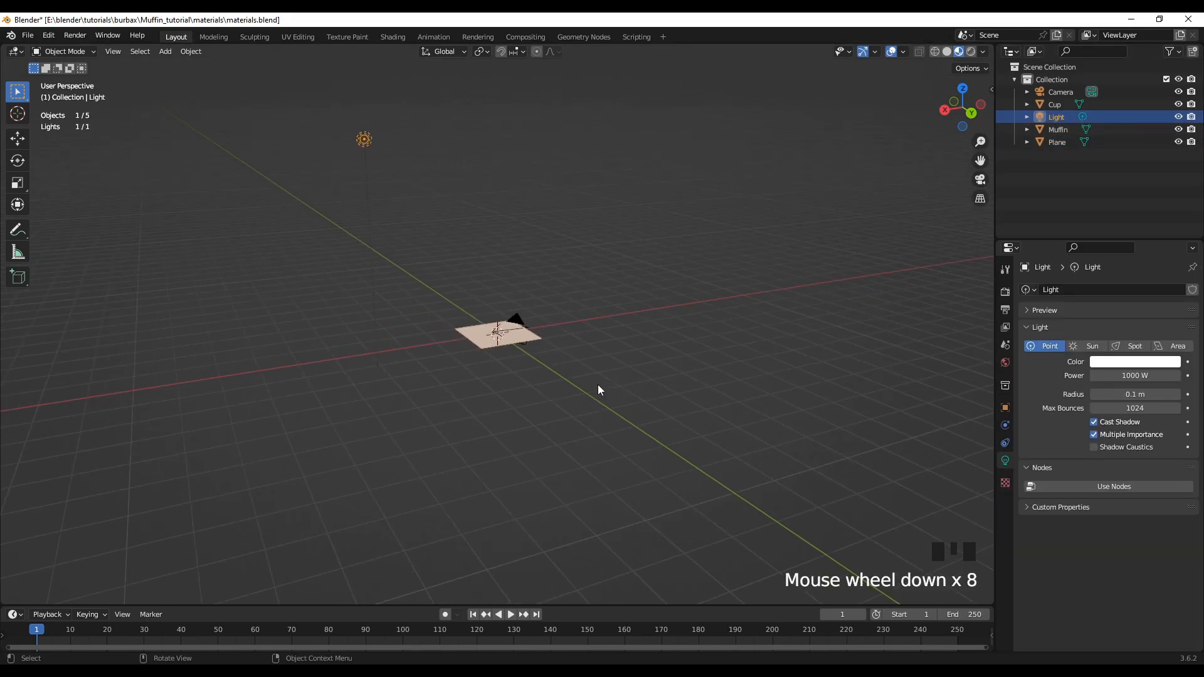
pyautogui.moveTo(516, 427); pyautogui.dragTo(462, 443, button='middle')
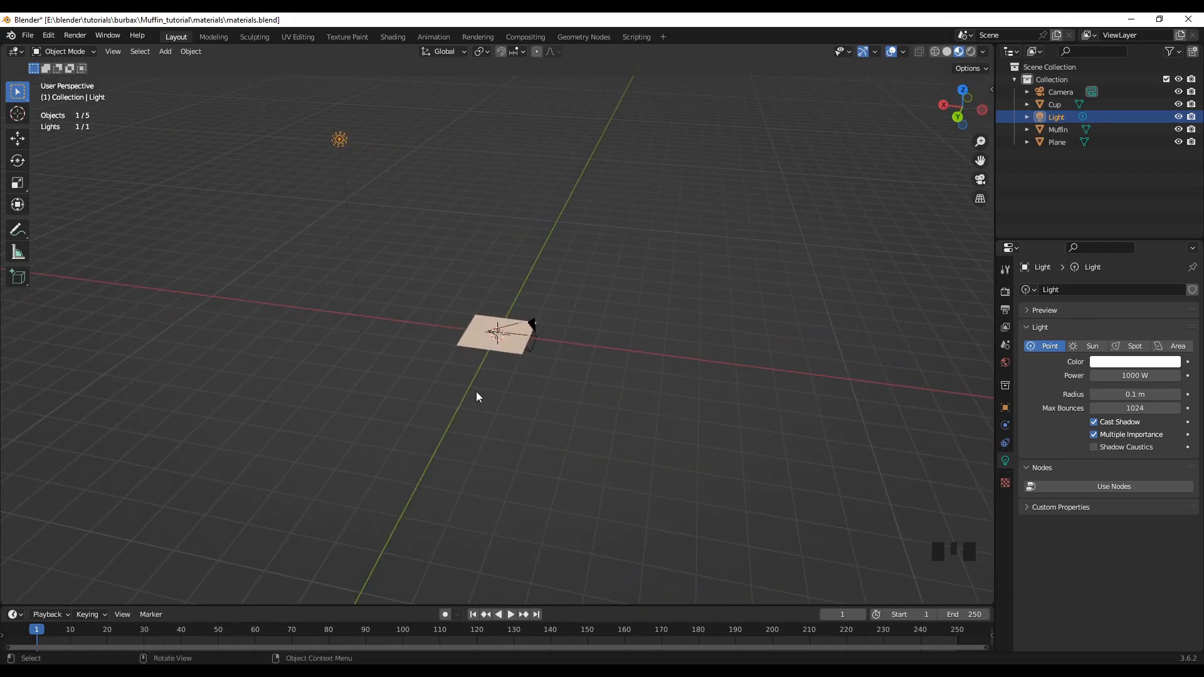
pyautogui.press('g')
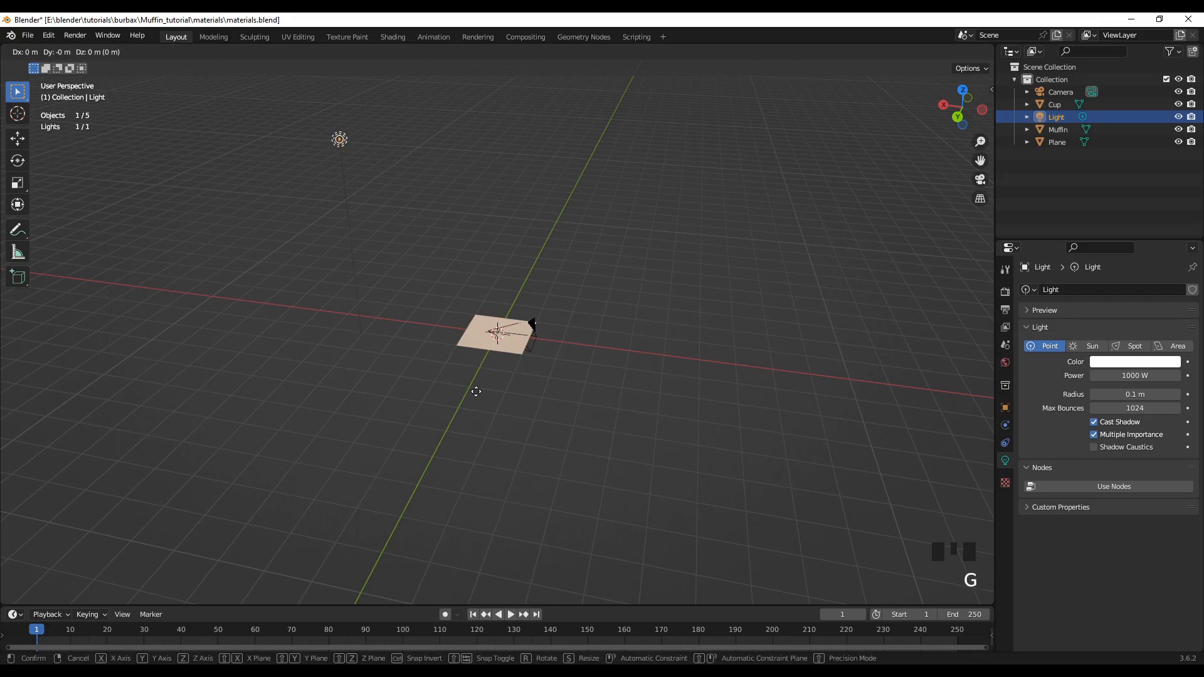
pyautogui.press('x')
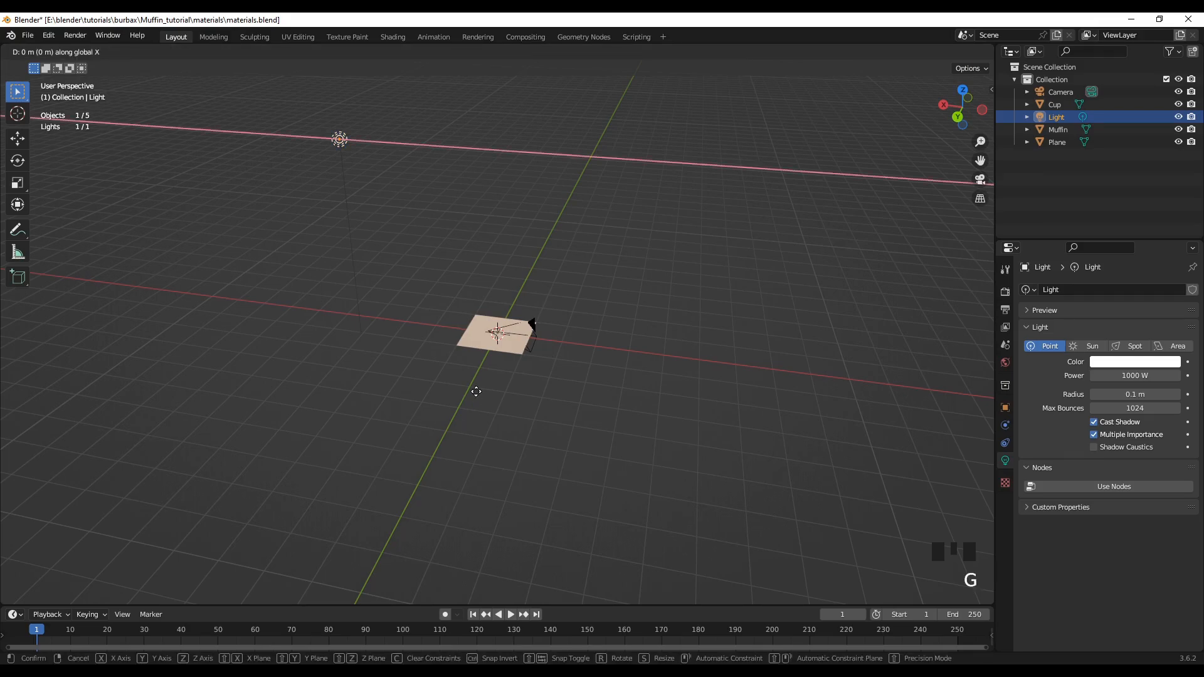
pyautogui.click(523, 383)
# Lower the light about 1.85 m along Z, then show the camera view in rendered shading
pyautogui.press('g')
pyautogui.press('z')
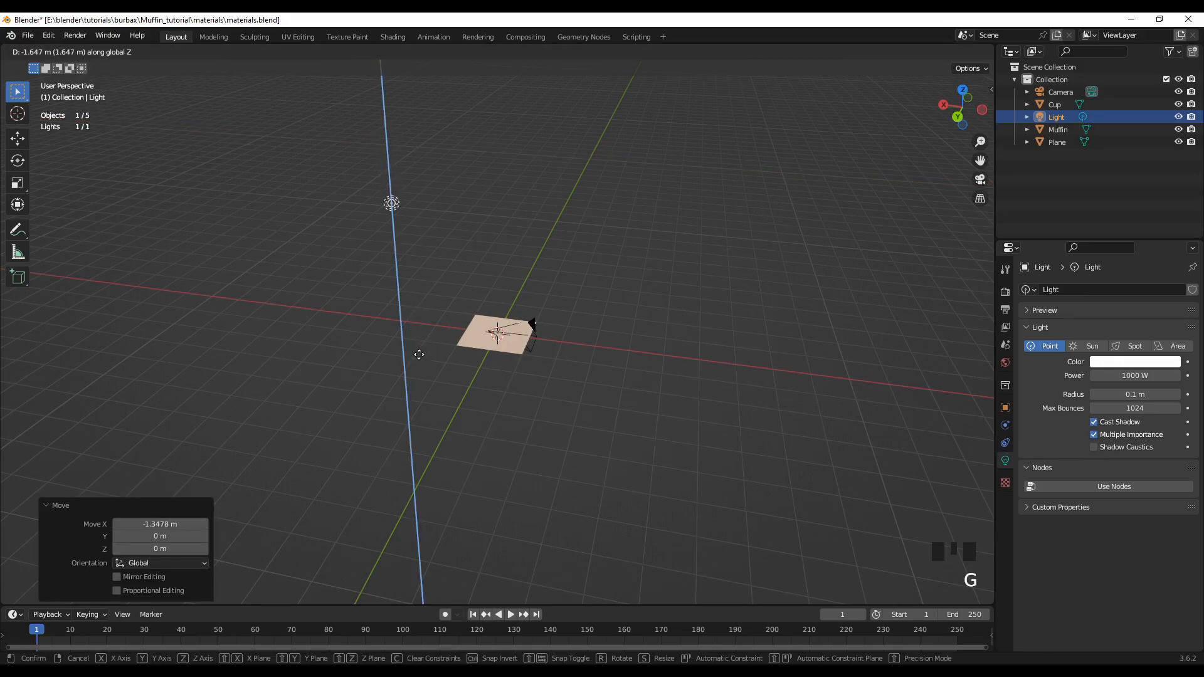
pyautogui.click(417, 355)
pyautogui.press('KP_0')
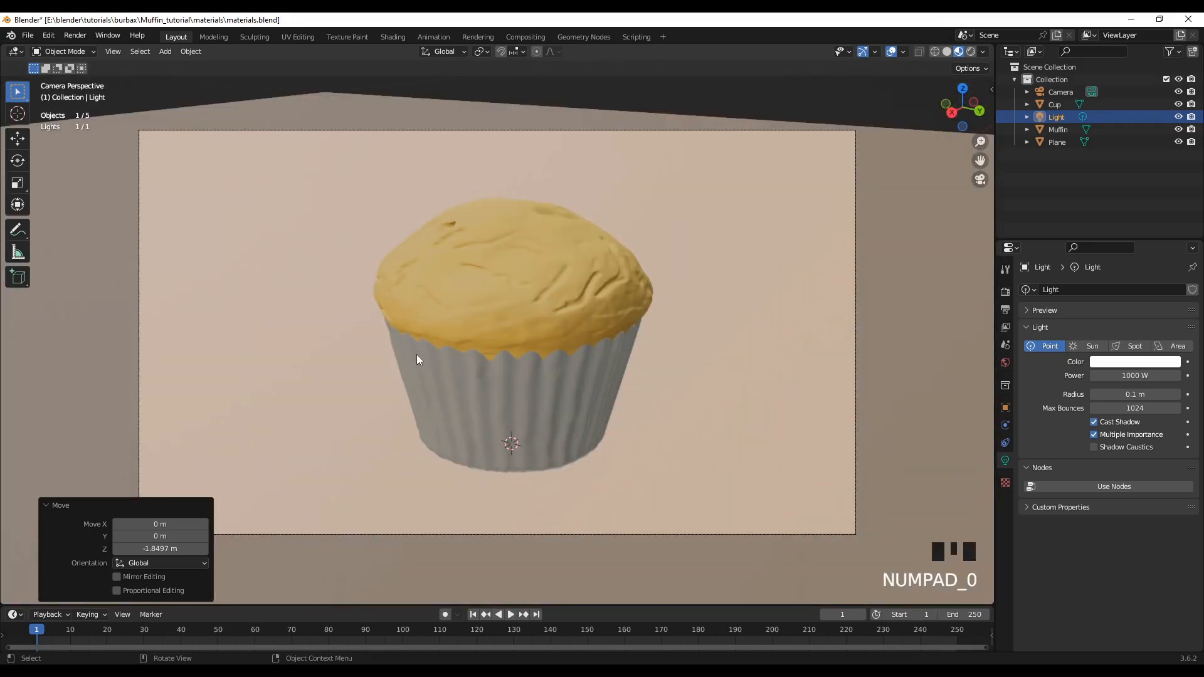
pyautogui.click(970, 52)
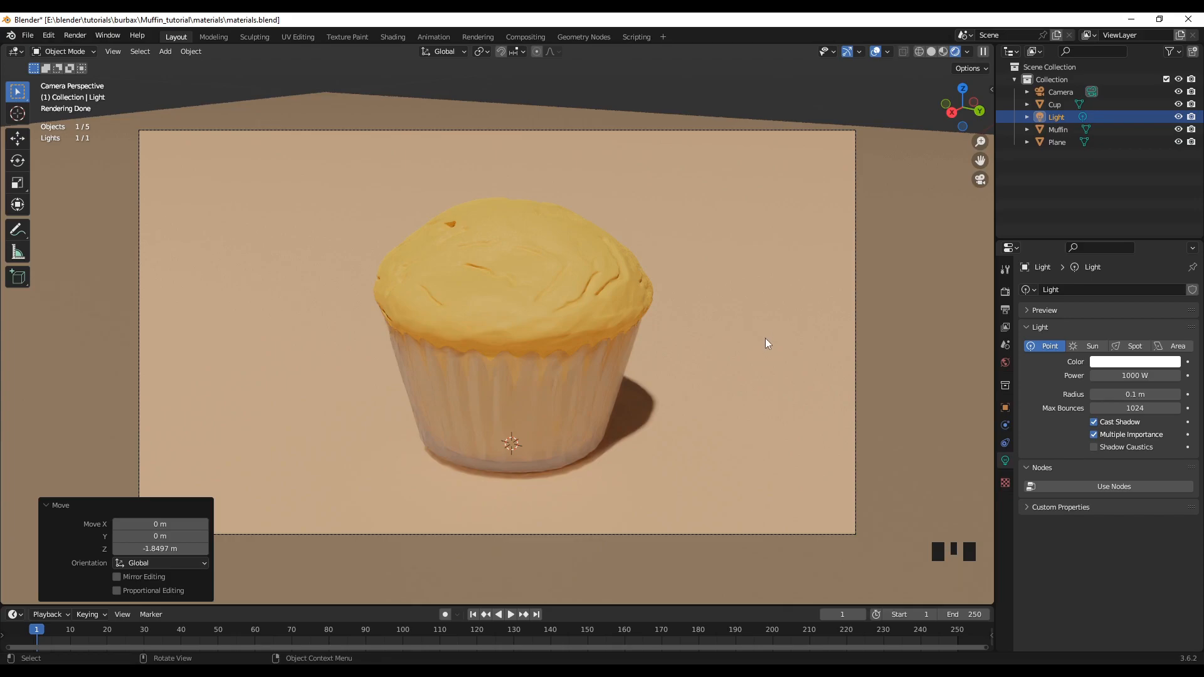
# Find an angle on the muffin with its shadow falling toward the viewer and align the camera to that view
pyautogui.moveTo(666, 522); pyautogui.dragTo(459, 525, button='middle')
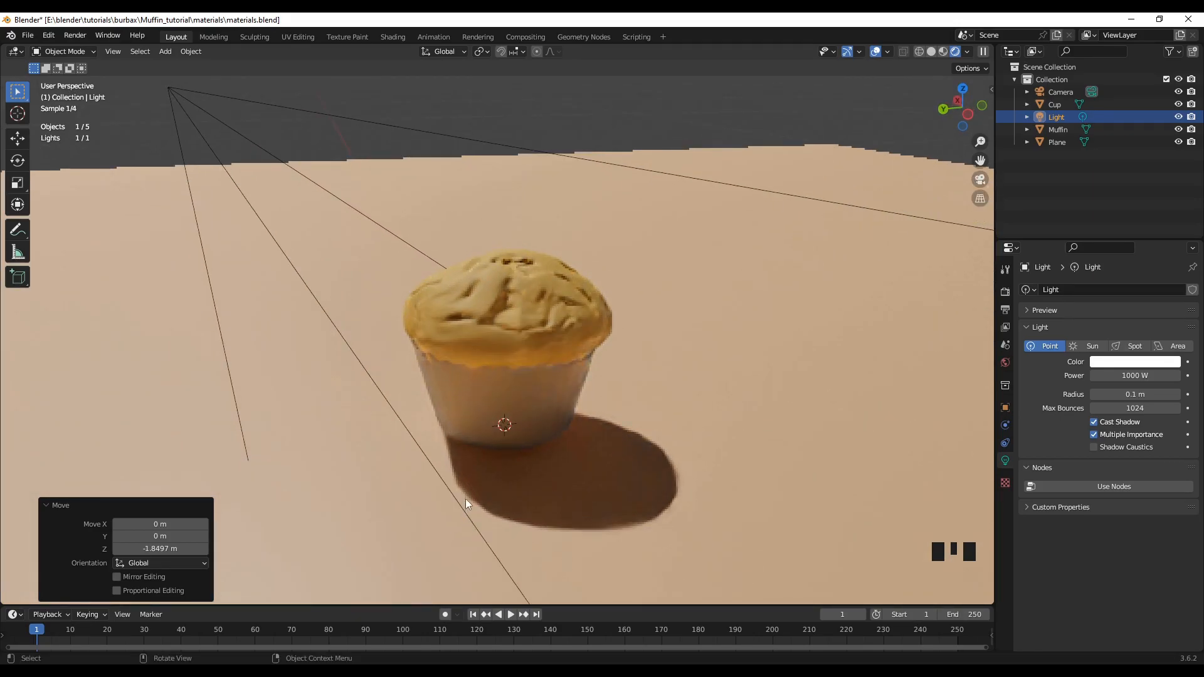
pyautogui.moveTo(479, 339); pyautogui.dragTo(526, 429, button='middle')
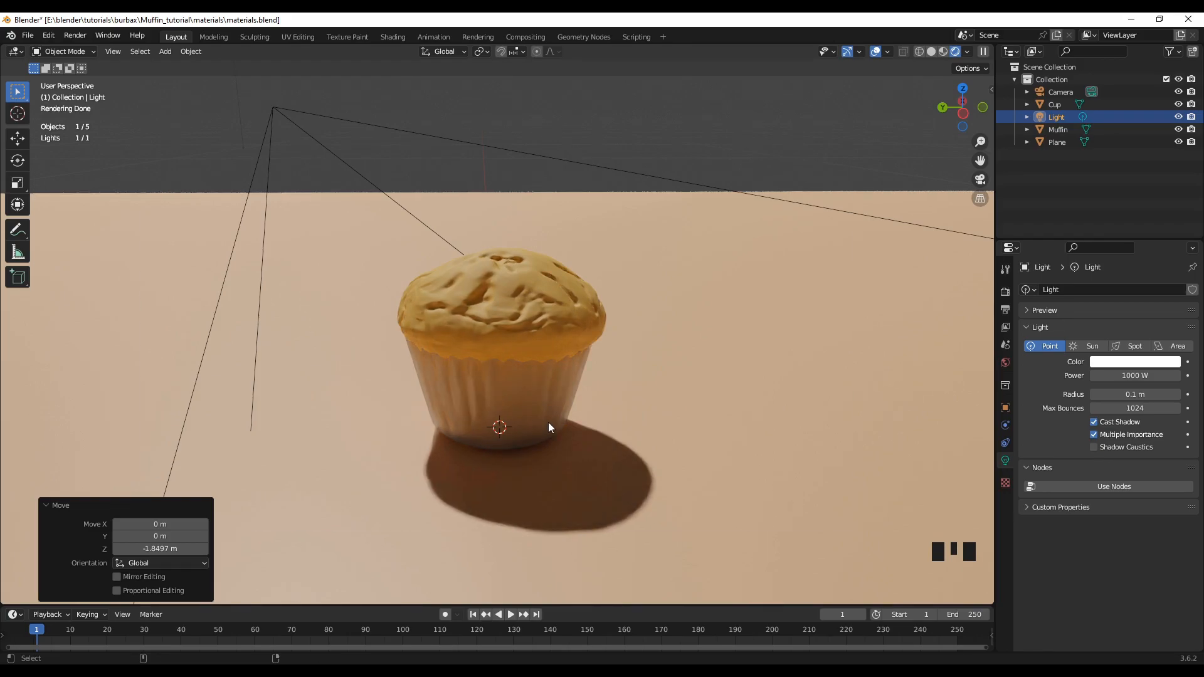
pyautogui.press('ctrl+alt+KP_0')
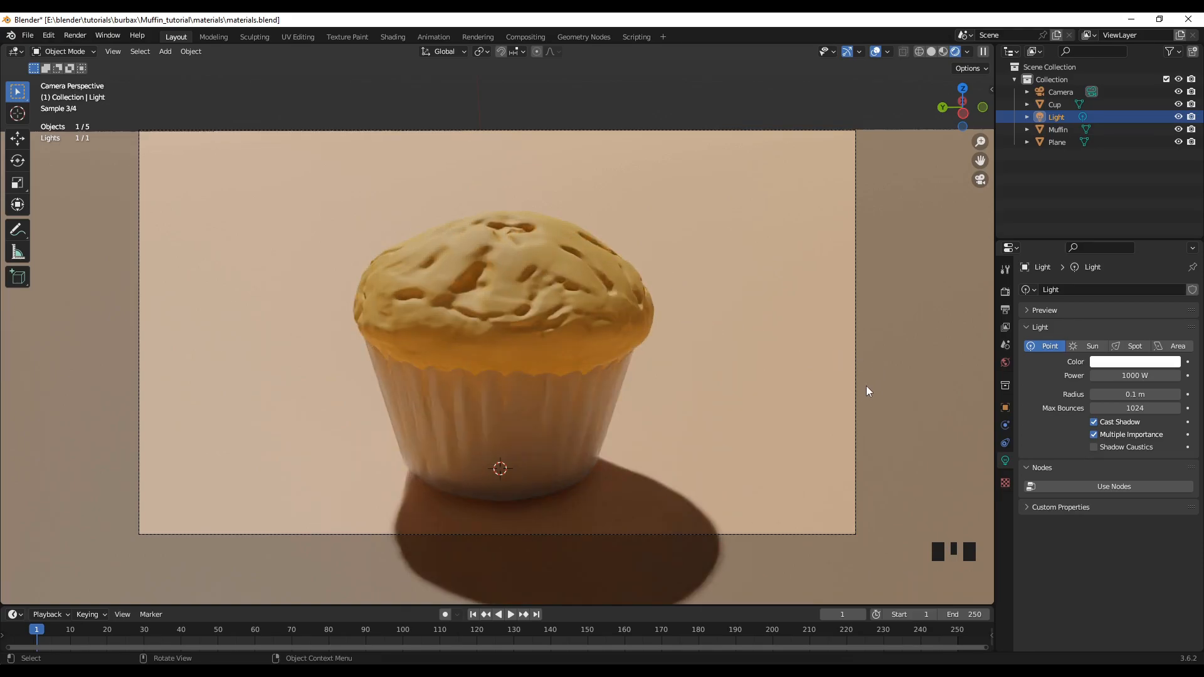
# Select the camera and move it back about 0.07 m along its local Z axis to frame more of the scene
pyautogui.click(747, 529)
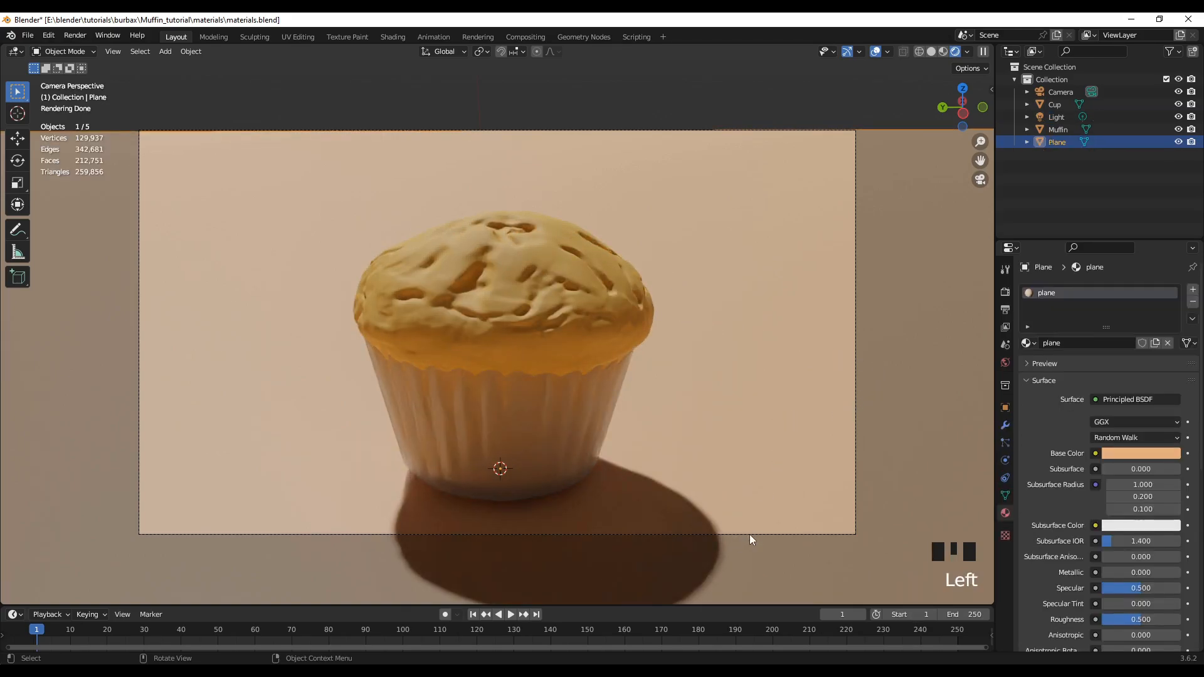
pyautogui.click(751, 534)
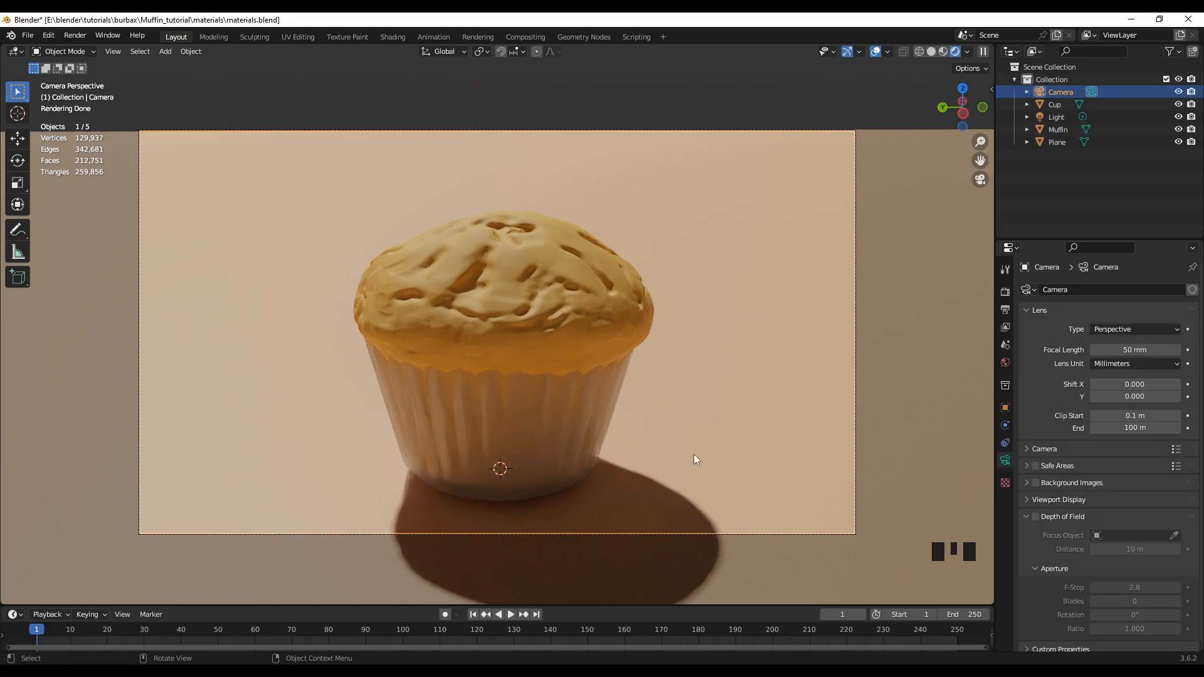
pyautogui.press('g')
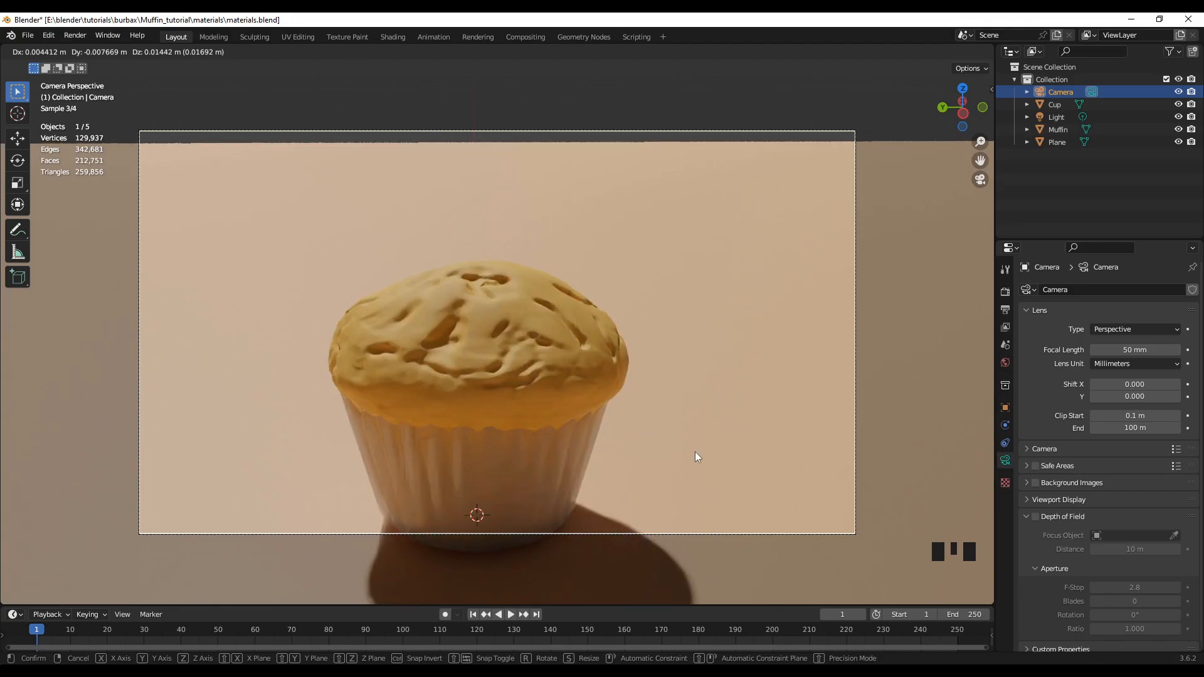
pyautogui.press('Escape')
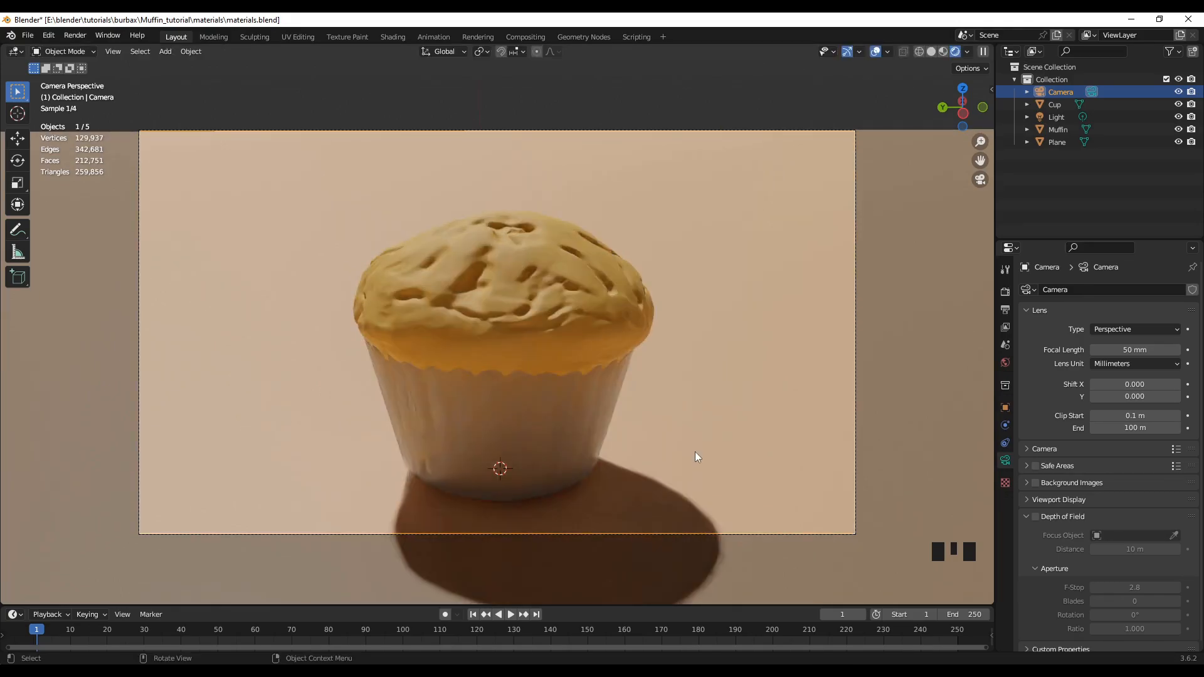
pyautogui.press('g')
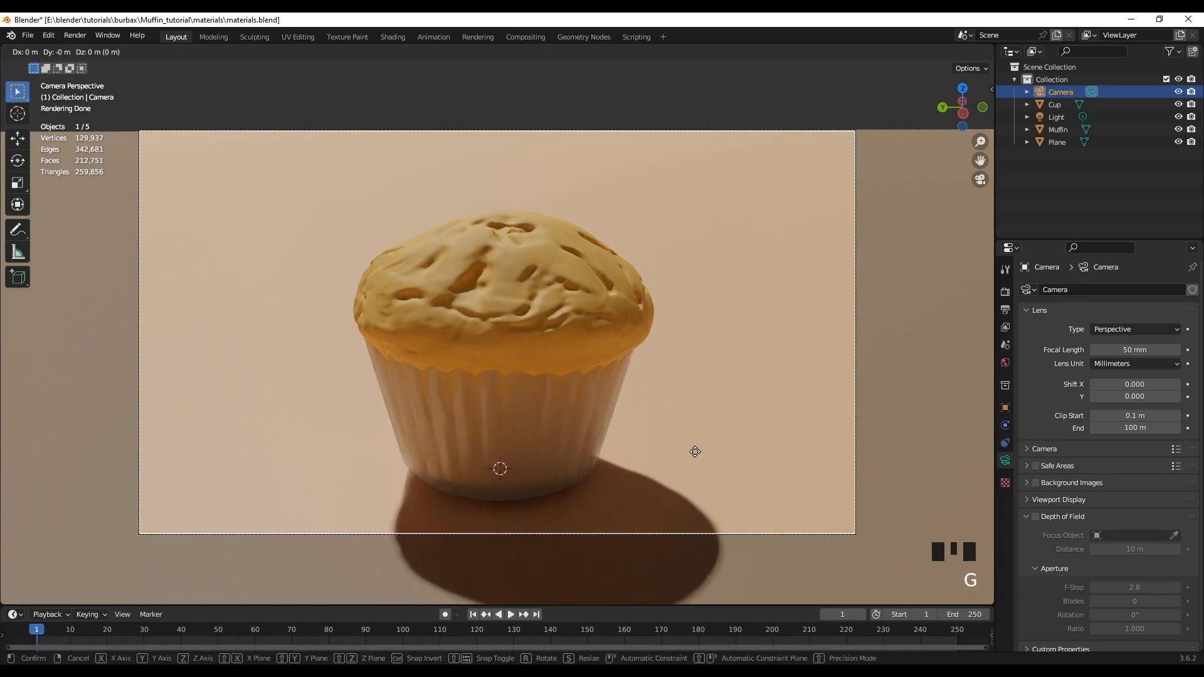
pyautogui.press('z')
pyautogui.press('z')
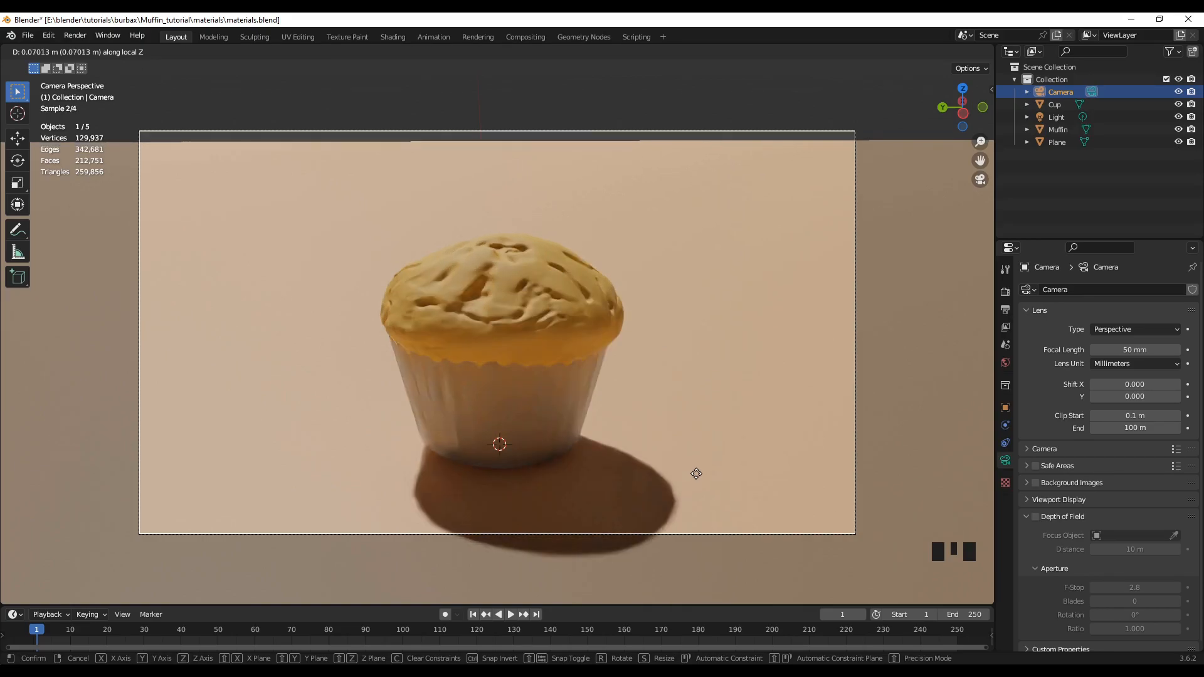
pyautogui.click(696, 474)
# Scale the ground plane up by about 1.27 so it fills the camera frame, and deselect it
pyautogui.click(923, 280)
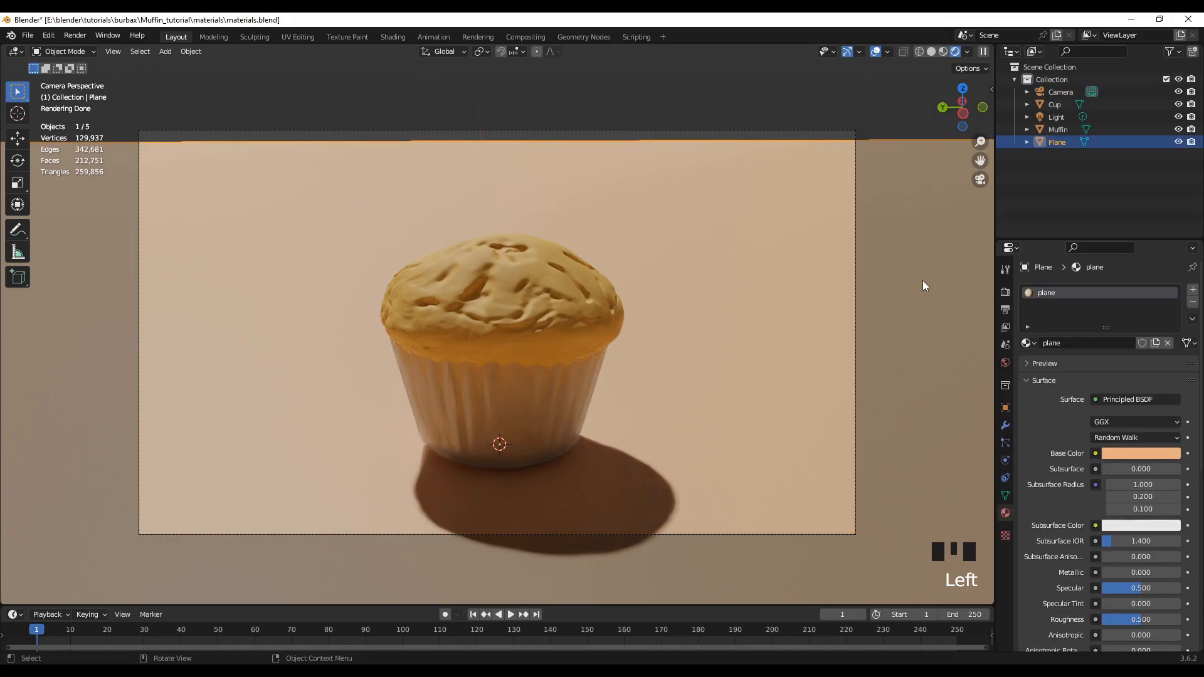
pyautogui.press('s')
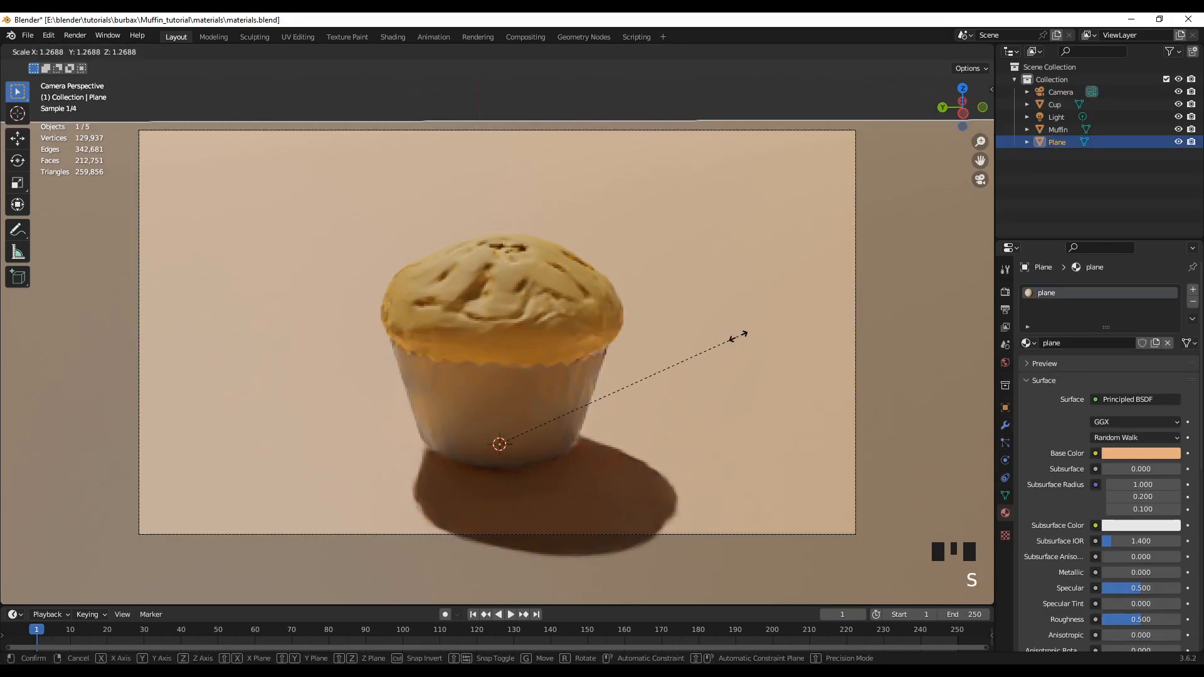
pyautogui.click(740, 336)
pyautogui.click(704, 79)
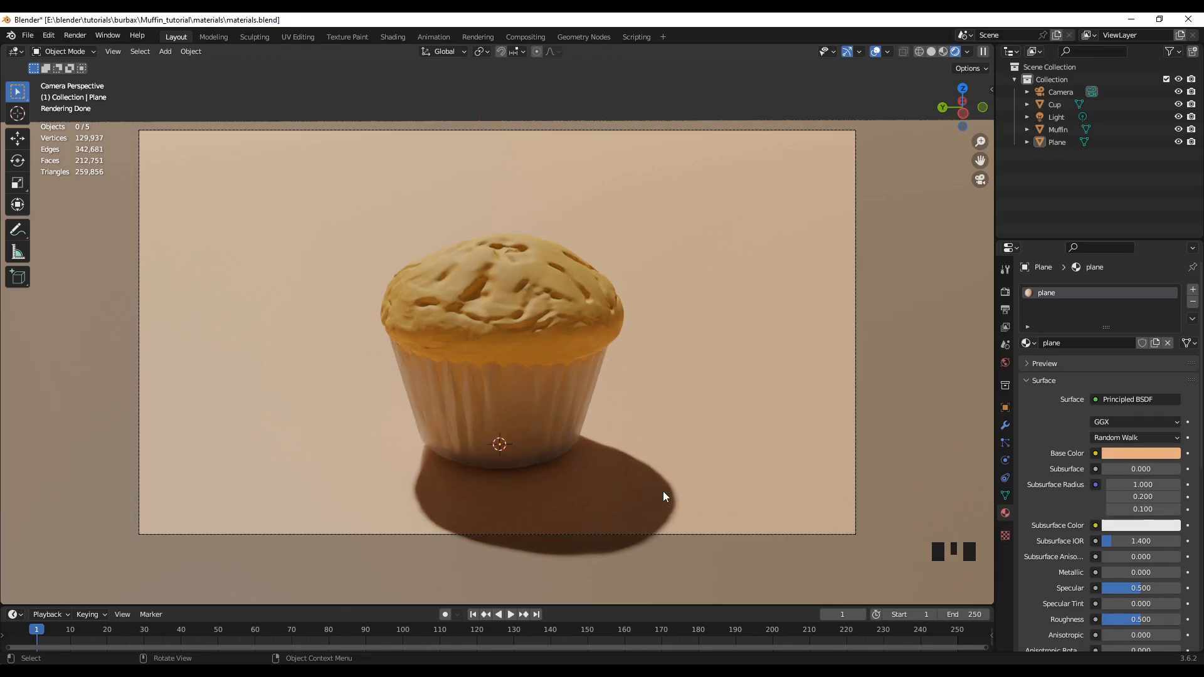
# Select the light, move it about 5.5 m in the negative Y direction, and show the result through the camera
pyautogui.moveTo(597, 546); pyautogui.dragTo(657, 556, button='middle')
pyautogui.scroll(-4, 568, 520)
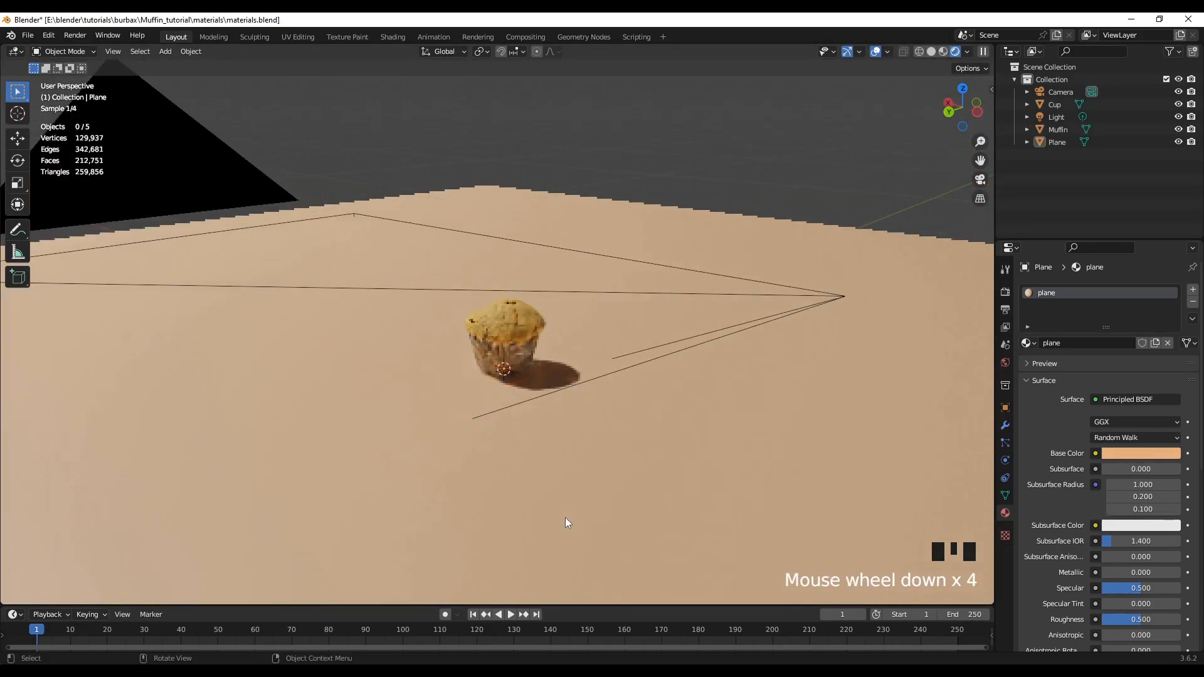
pyautogui.scroll(-6, 565, 518)
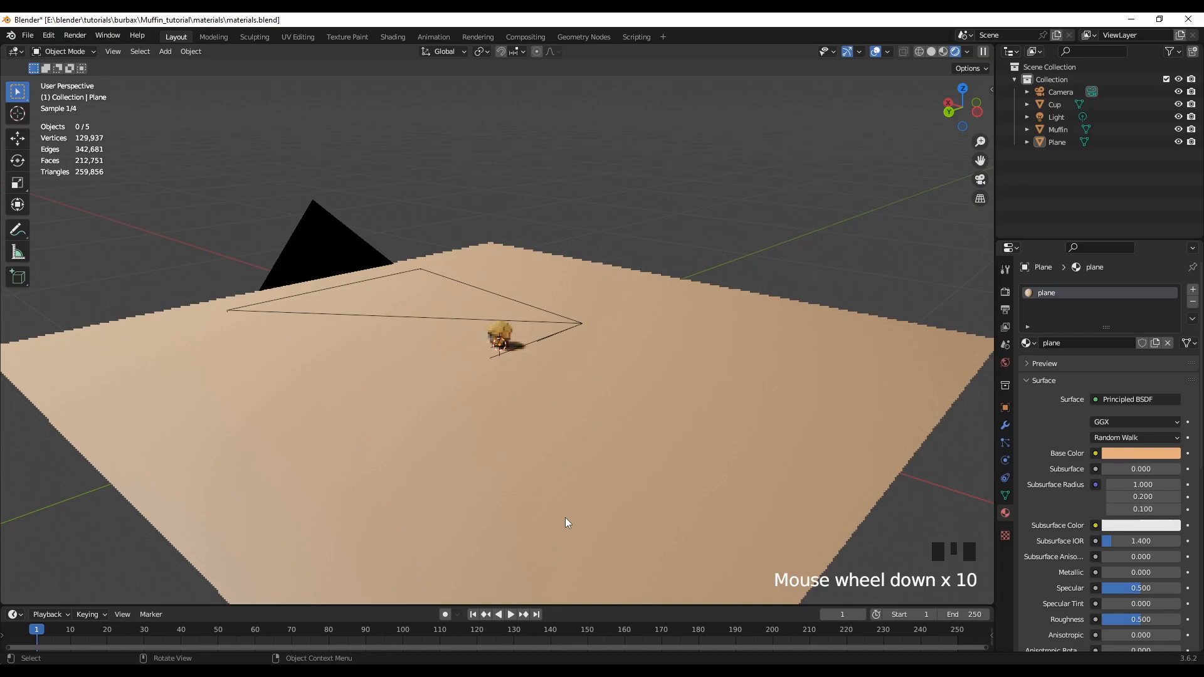
pyautogui.scroll(-6, 566, 518)
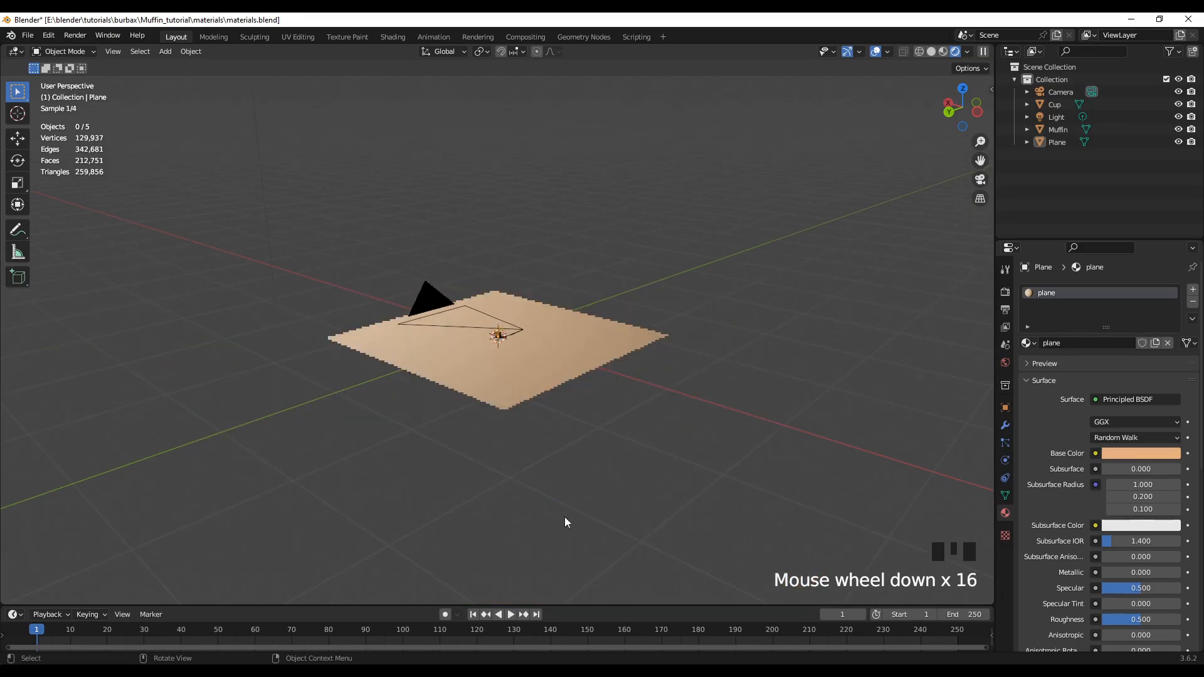
pyautogui.scroll(-3, 565, 522)
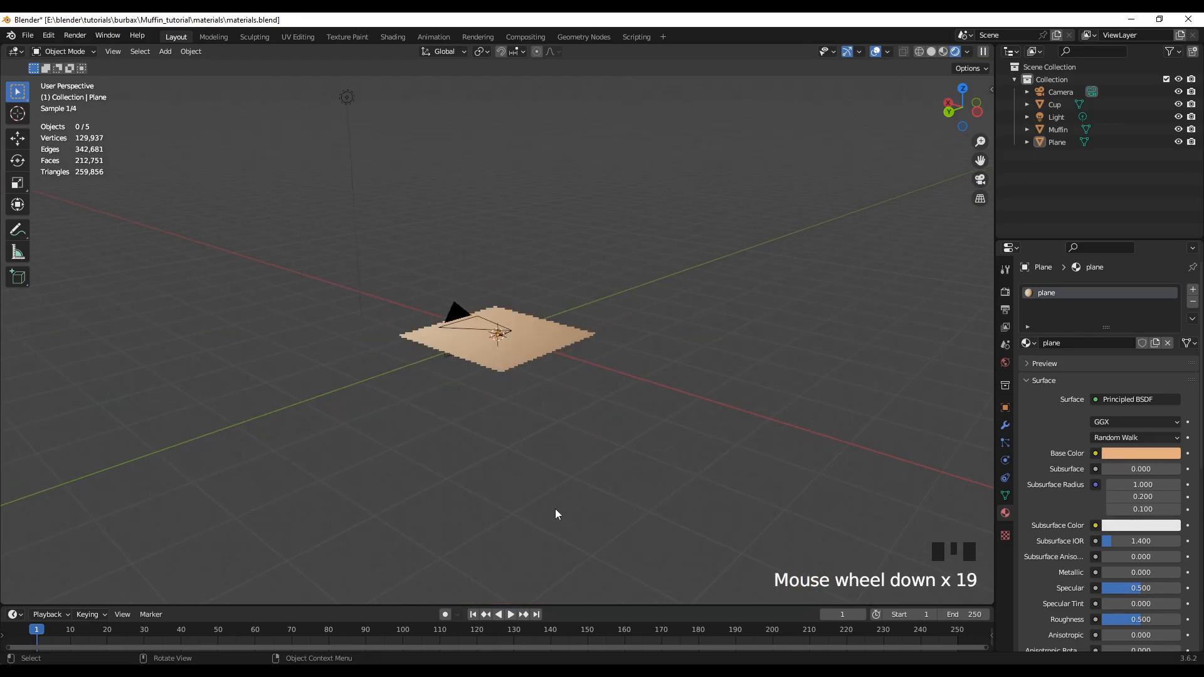
pyautogui.click(345, 99)
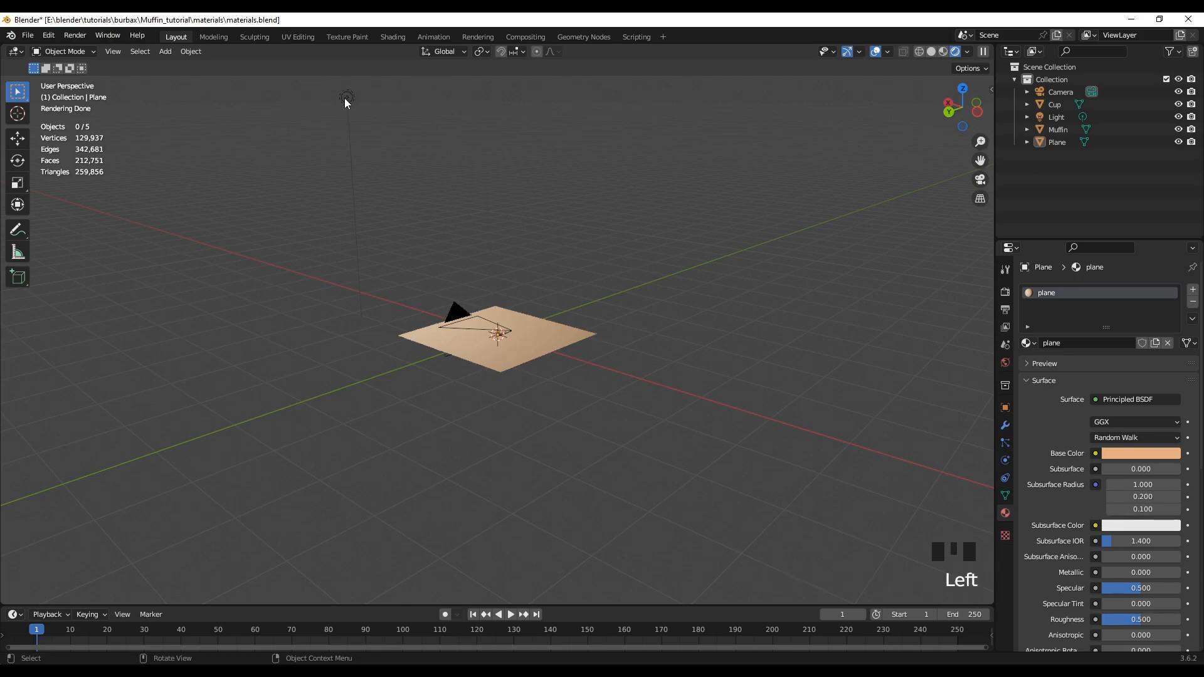
pyautogui.click(345, 99)
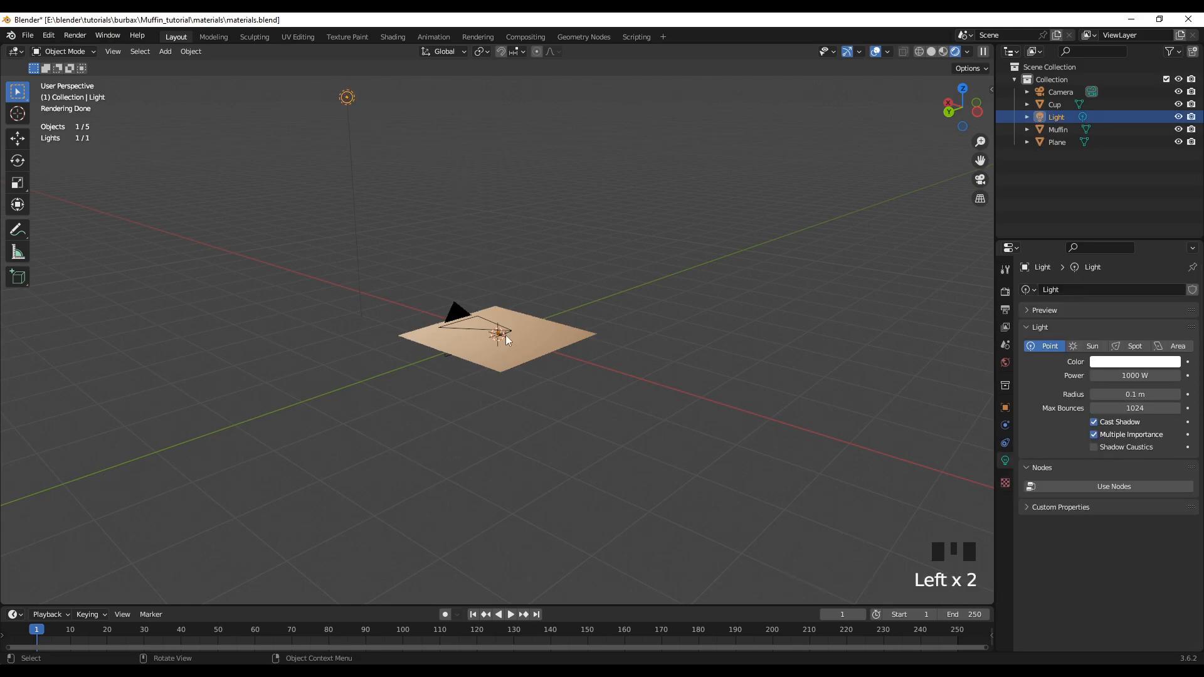
pyautogui.press('g')
pyautogui.press('y')
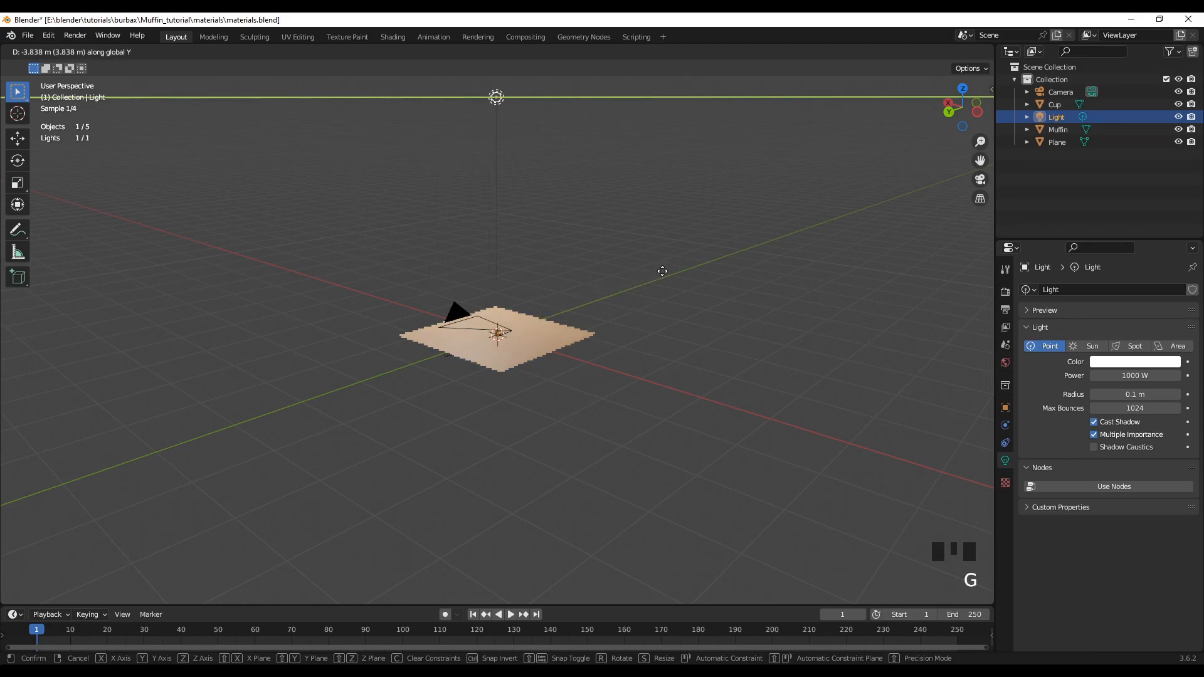
pyautogui.click(706, 250)
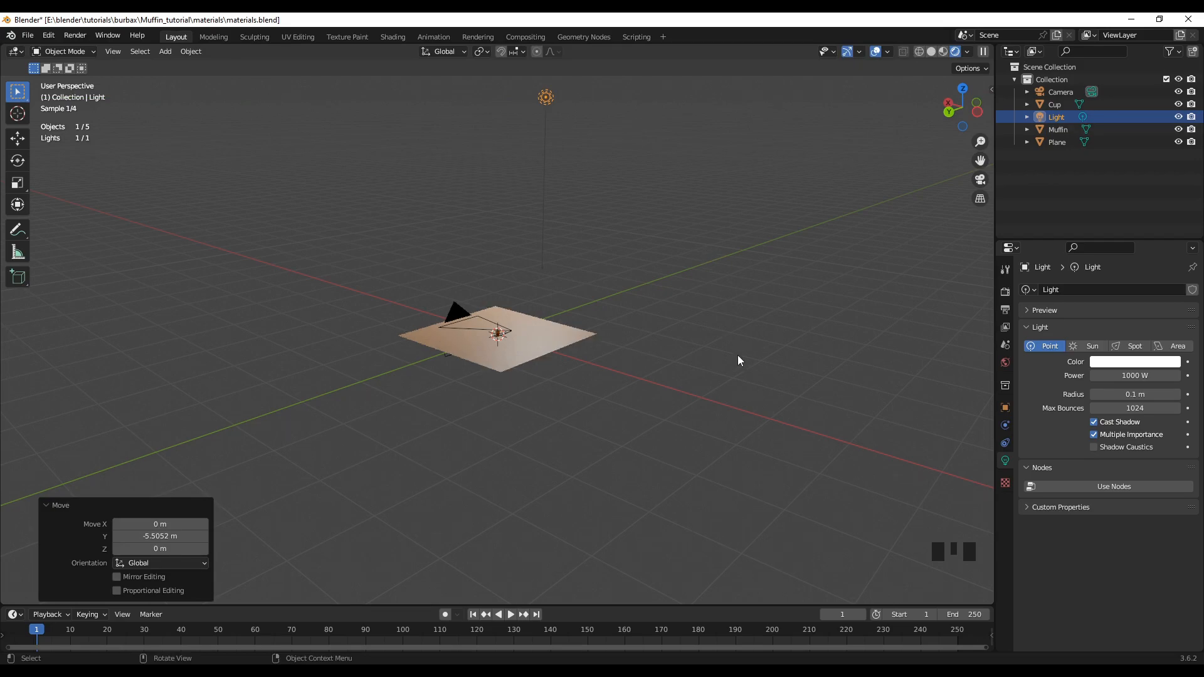
pyautogui.press('KP_0')
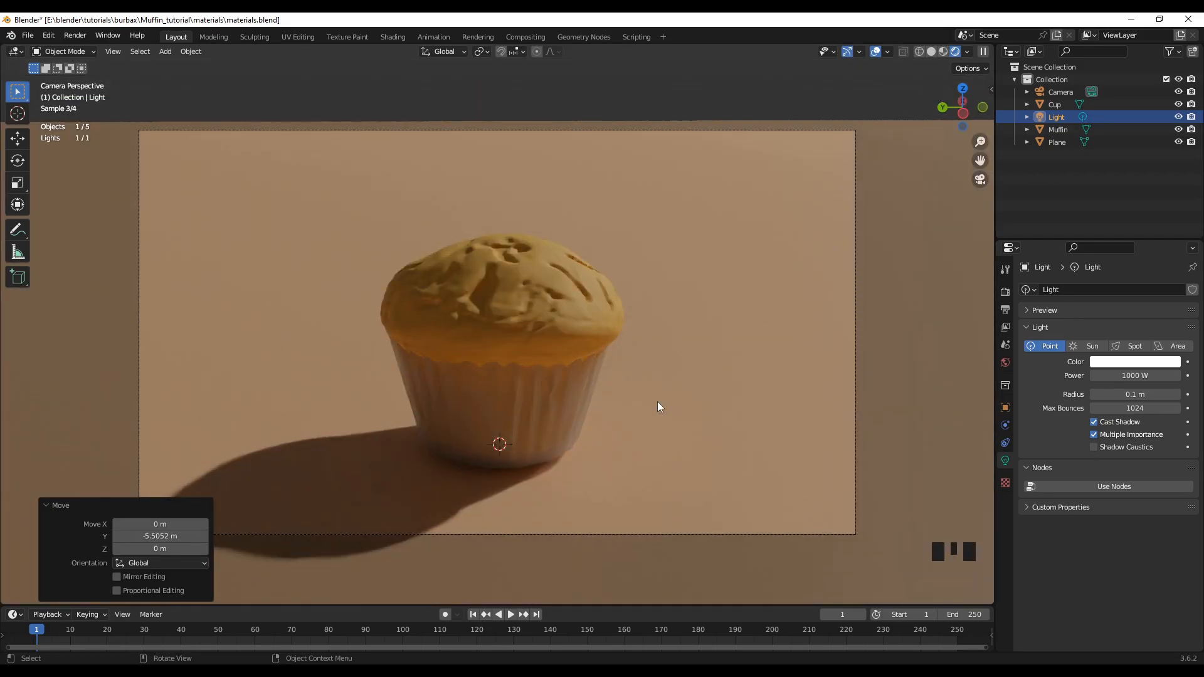
# From the top view, move the light about -4.51 m in X and 3.69 m in Y, and check the shading through the camera
pyautogui.moveTo(610, 506); pyautogui.dragTo(684, 544, button='middle')
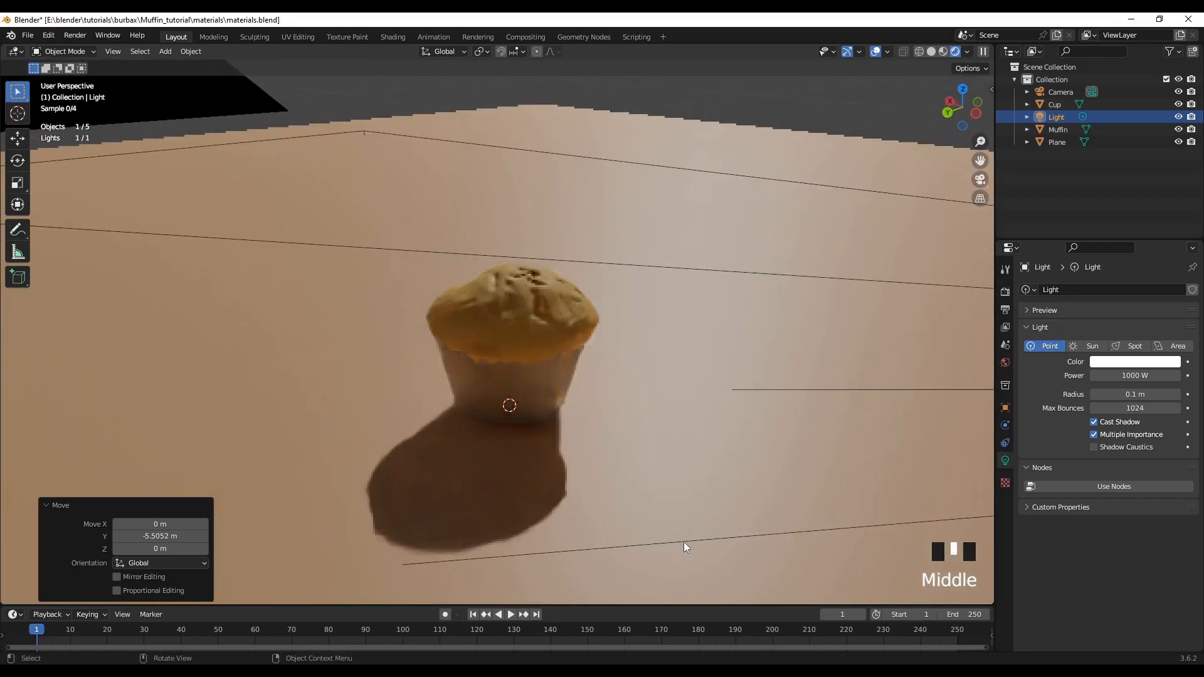
pyautogui.scroll(-8, 661, 513)
pyautogui.scroll(-3, 654, 511)
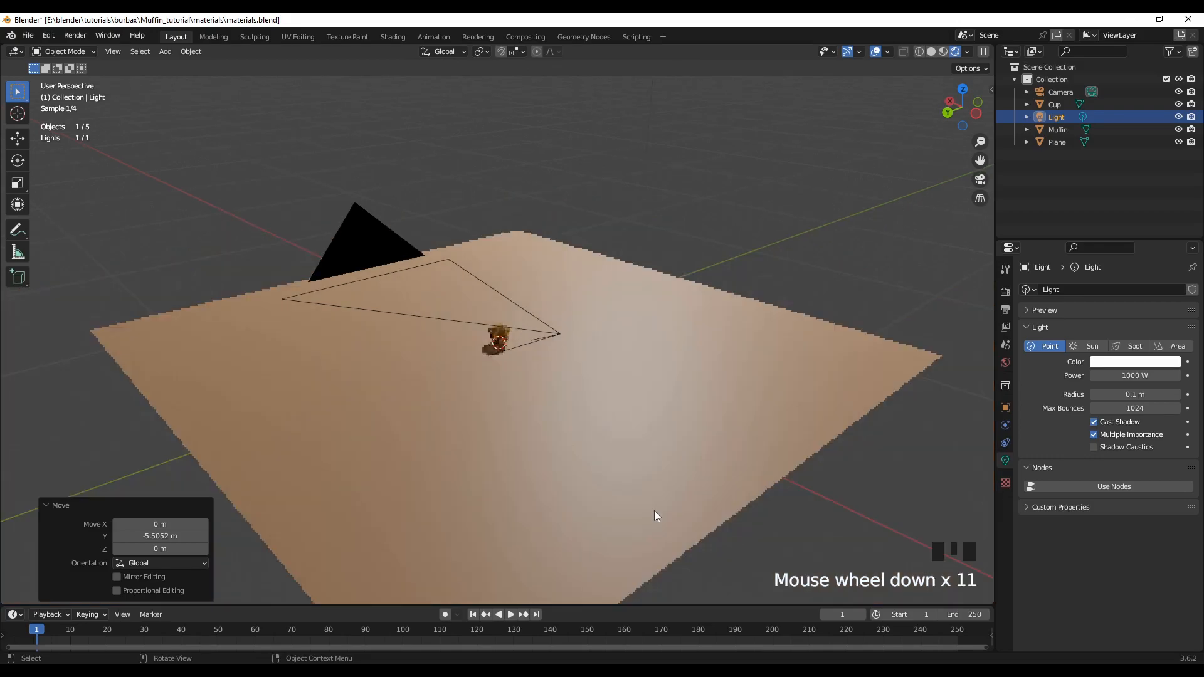
pyautogui.scroll(-3, 654, 511)
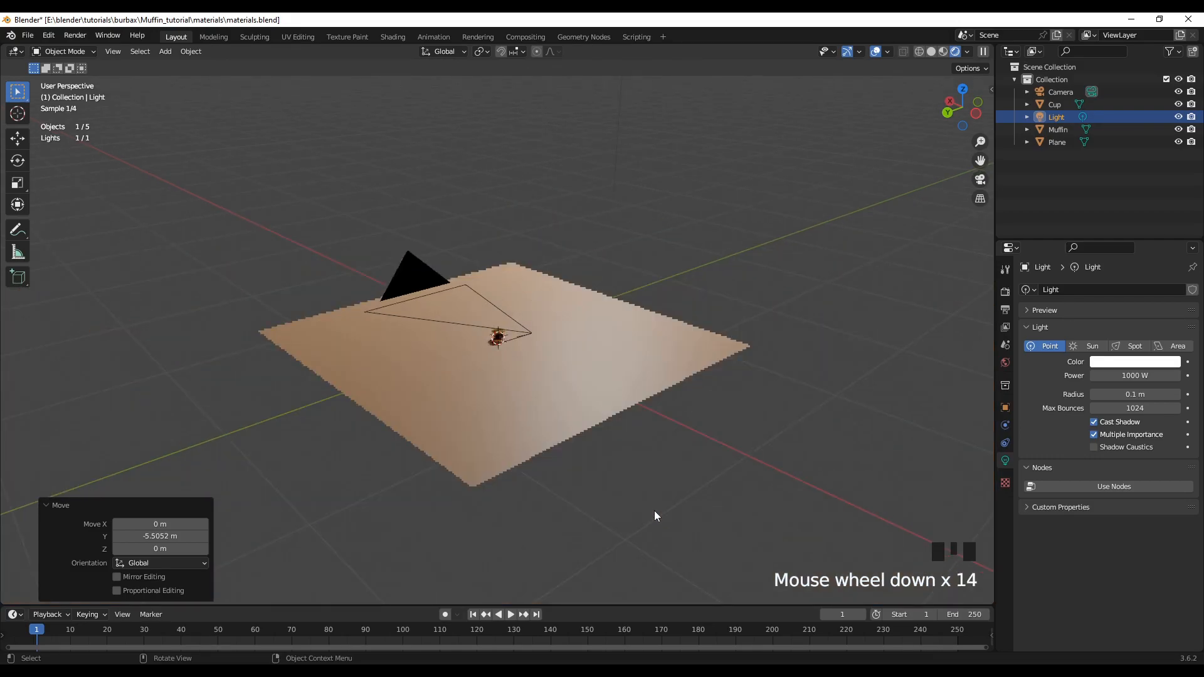
pyautogui.scroll(-1, 654, 511)
pyautogui.scroll(-1, 654, 511)
pyautogui.scroll(-4, 654, 512)
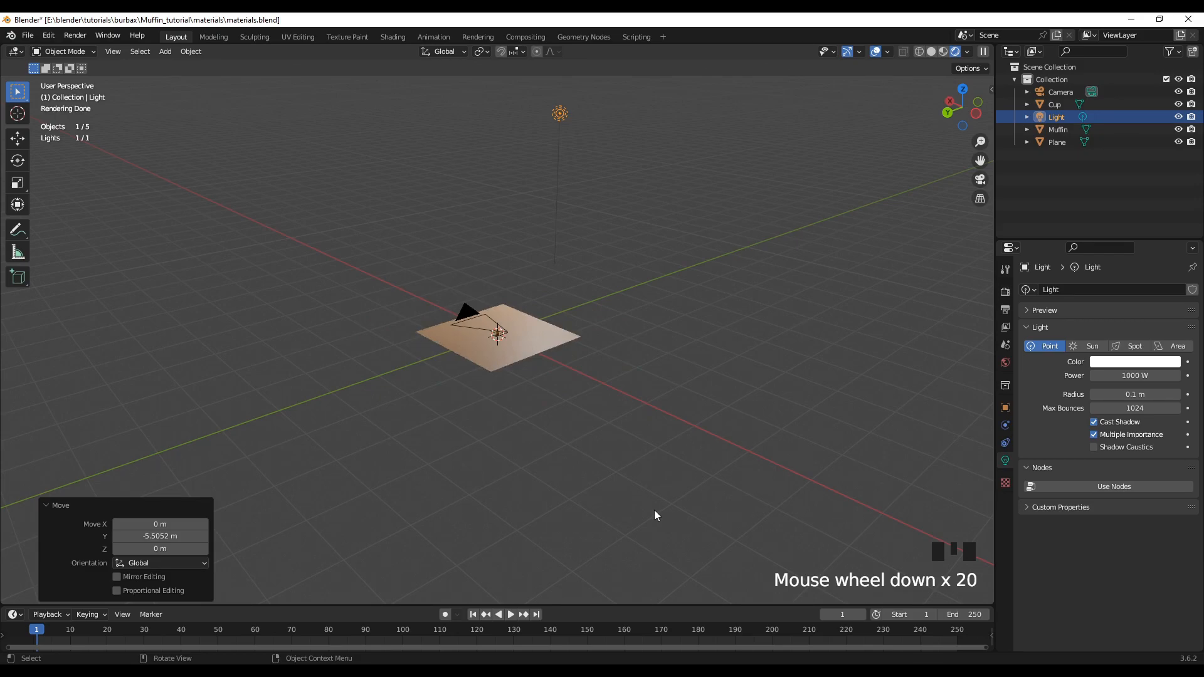
pyautogui.press('KP_7')
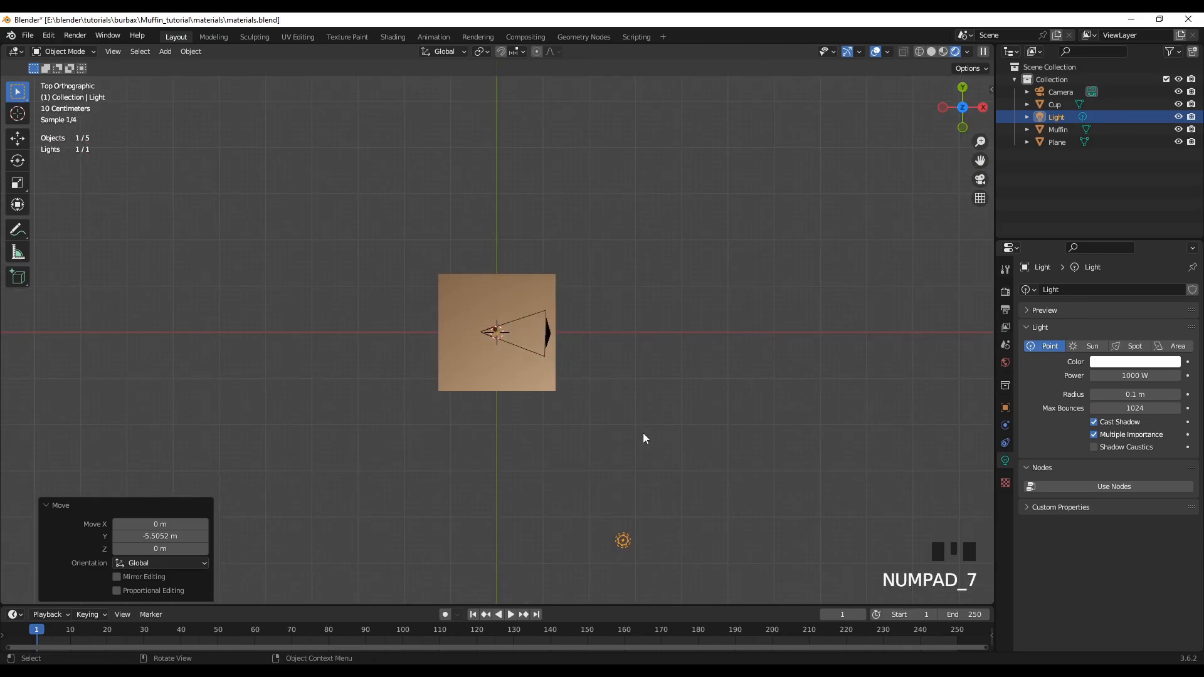
pyautogui.scroll(-4, 644, 438)
pyautogui.scroll(6, 644, 437)
pyautogui.scroll(-4, 640, 447)
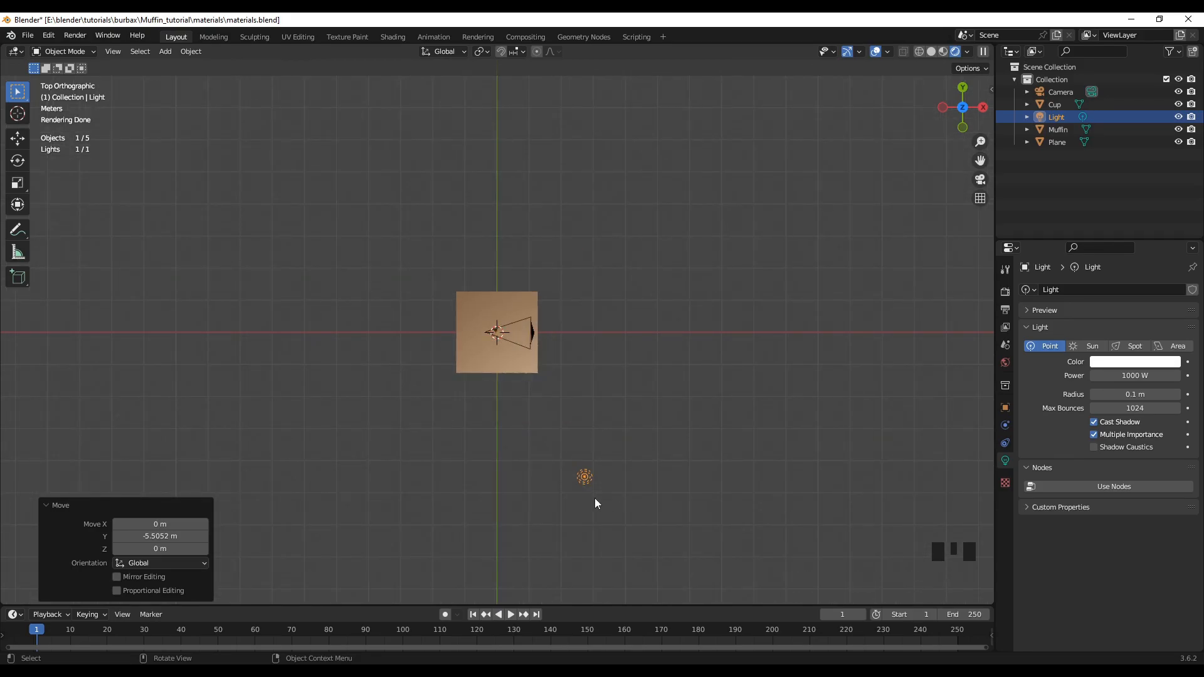
pyautogui.press('g')
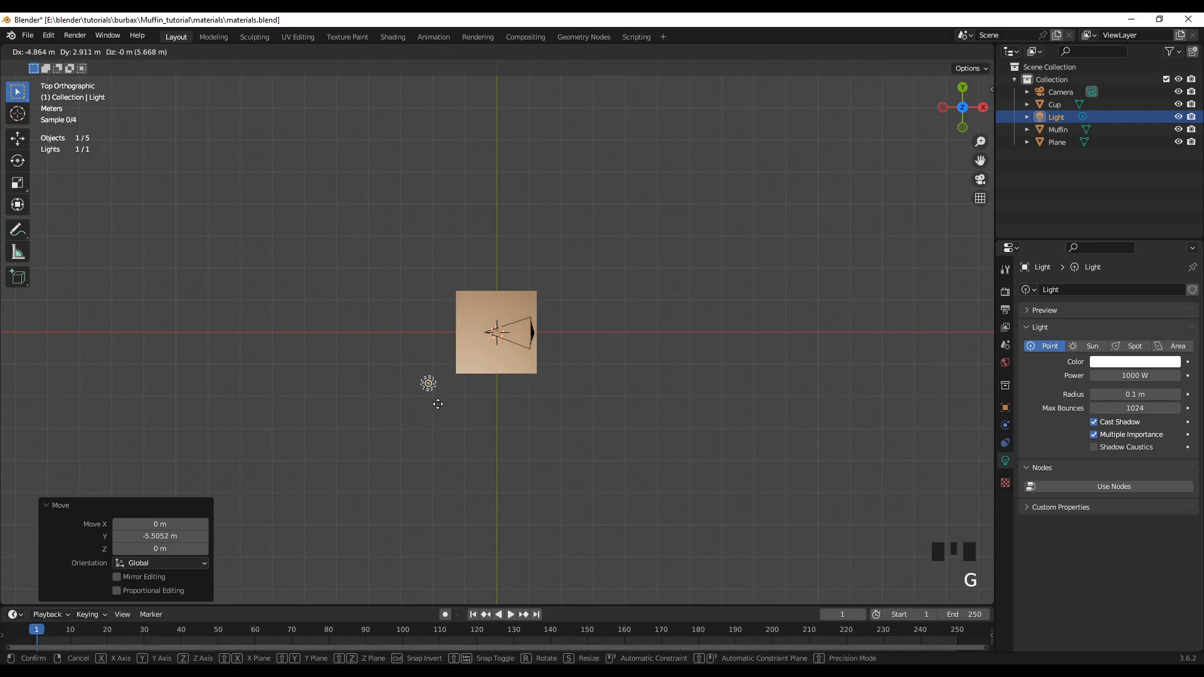
pyautogui.click(450, 380)
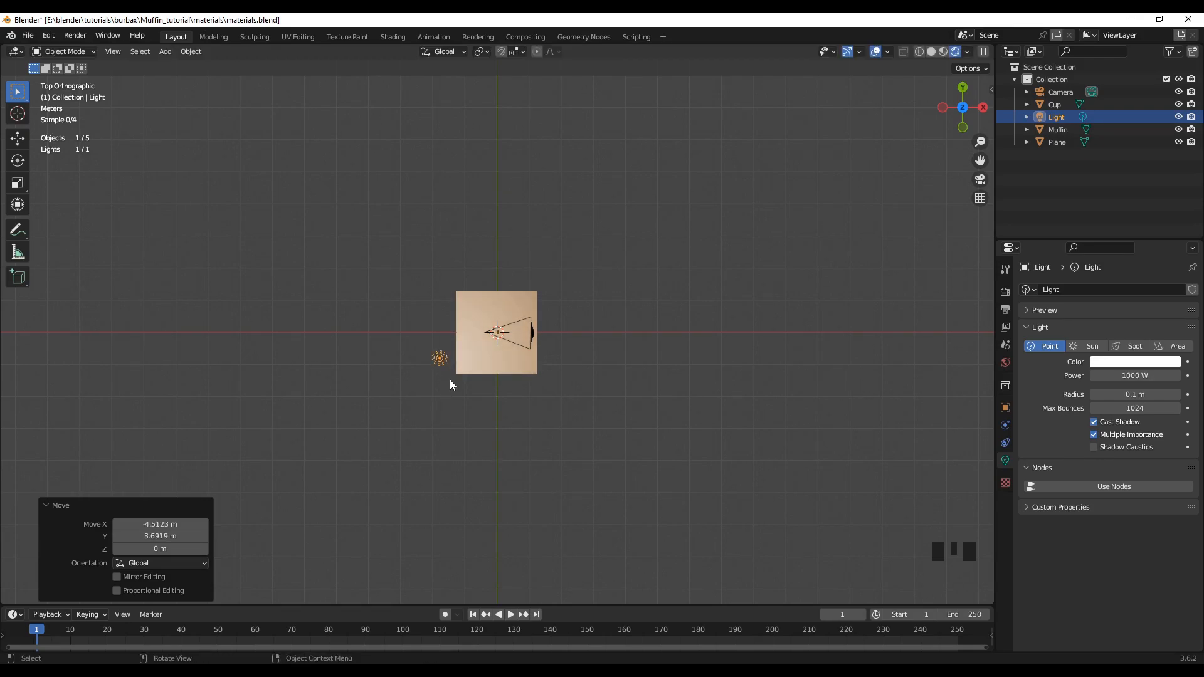
pyautogui.press('KP_0')
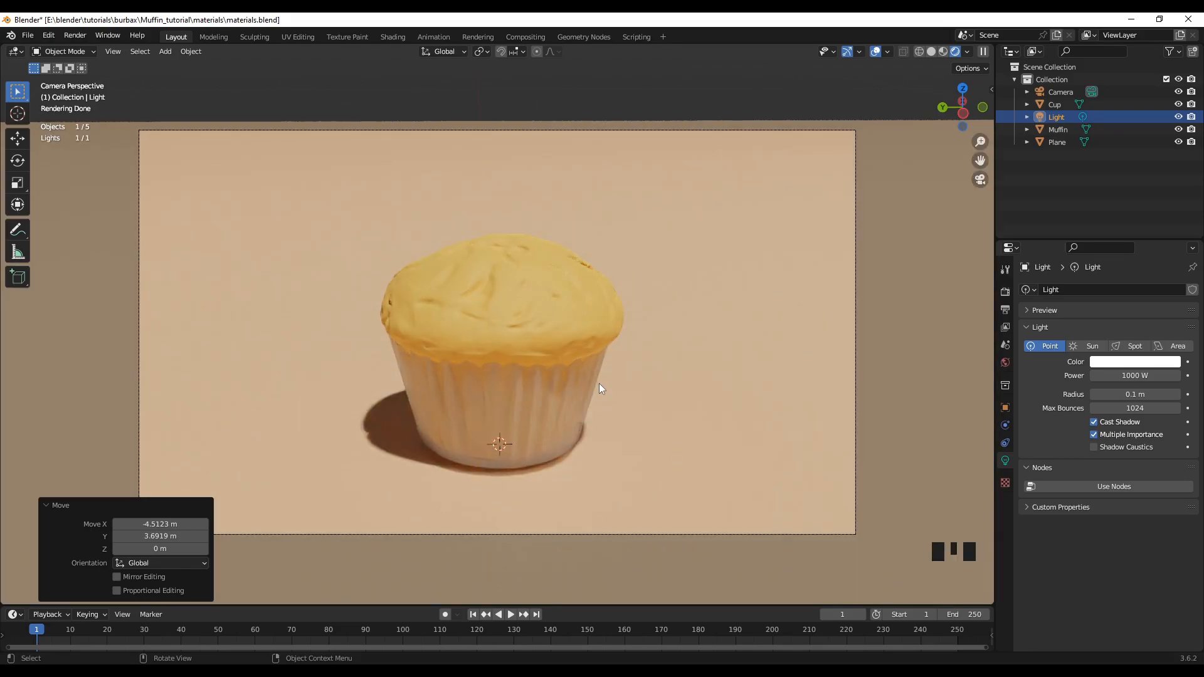
pyautogui.scroll(1, 498, 345)
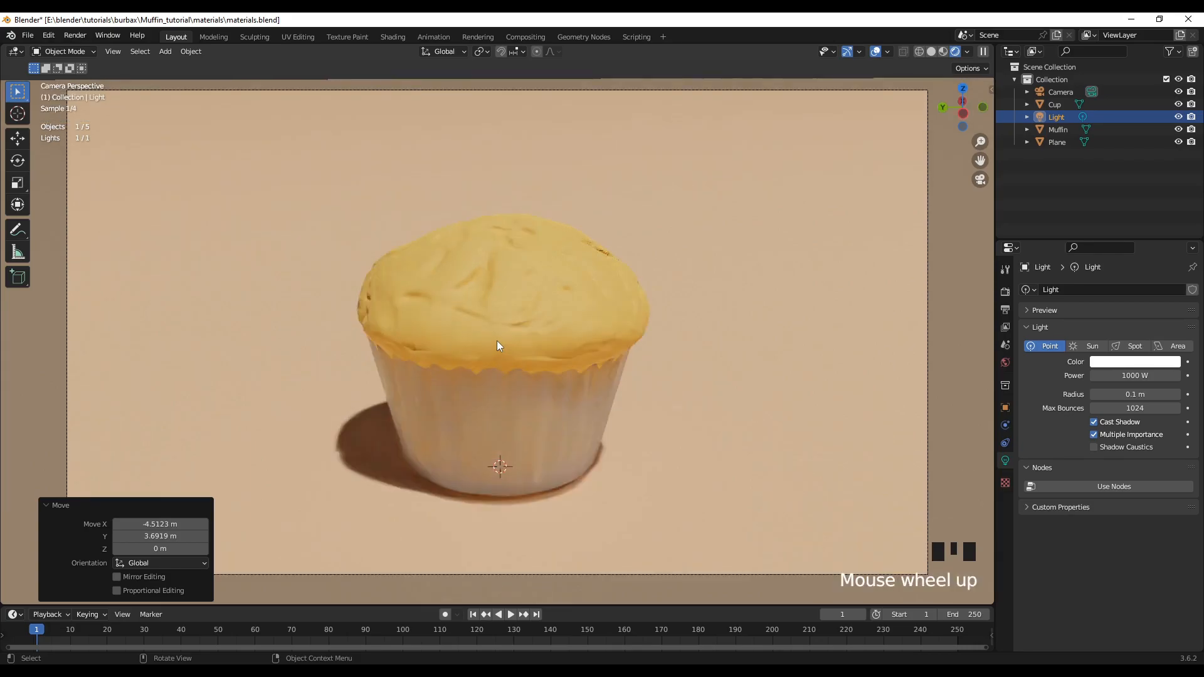
pyautogui.scroll(-1, 498, 345)
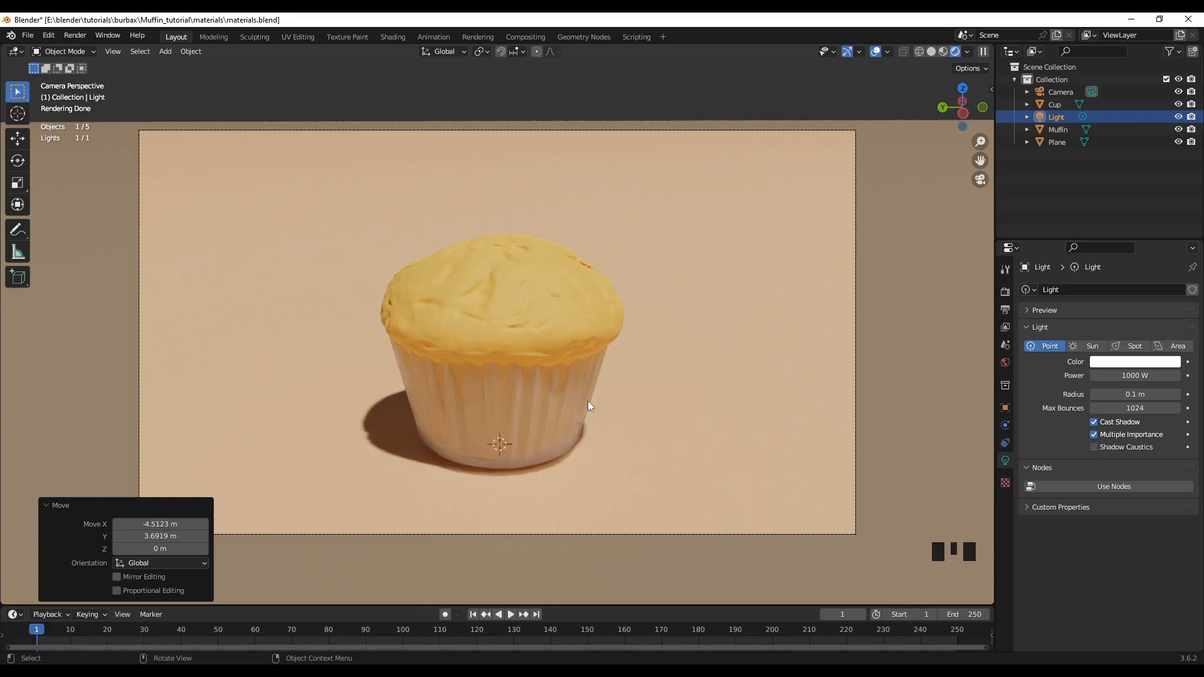
# Inspect the materials of the muffin, cup and ground plane one after another, and leave everything deselected
pyautogui.click(524, 272)
pyautogui.click(544, 401)
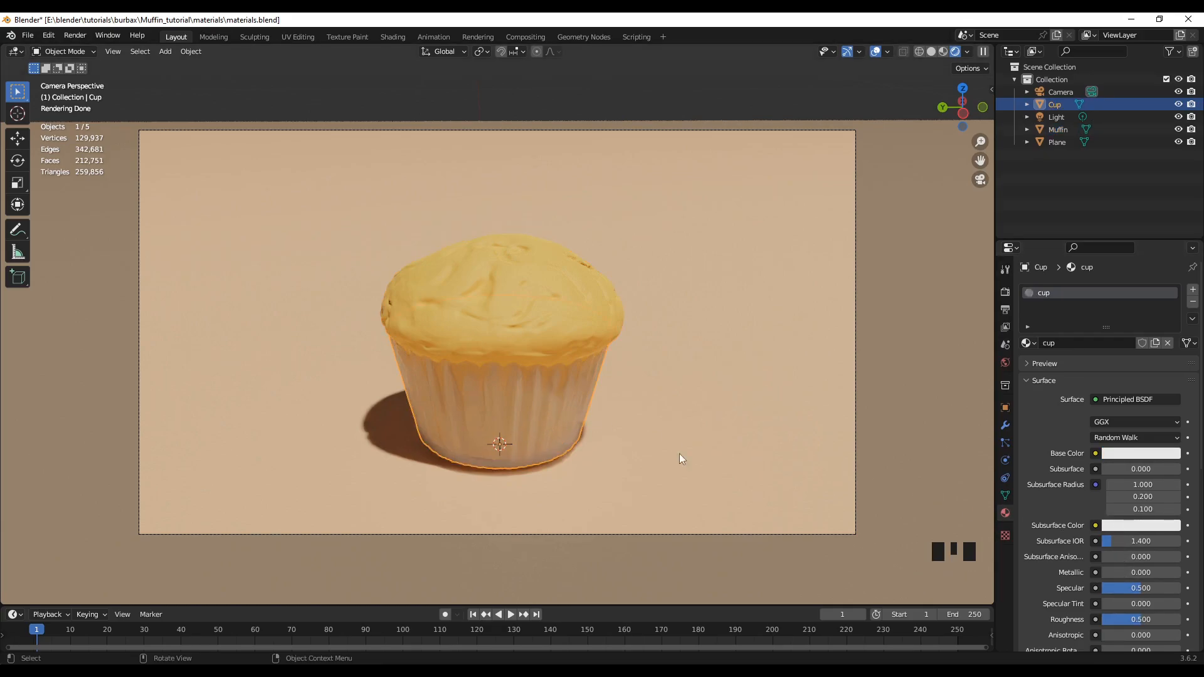
pyautogui.click(803, 285)
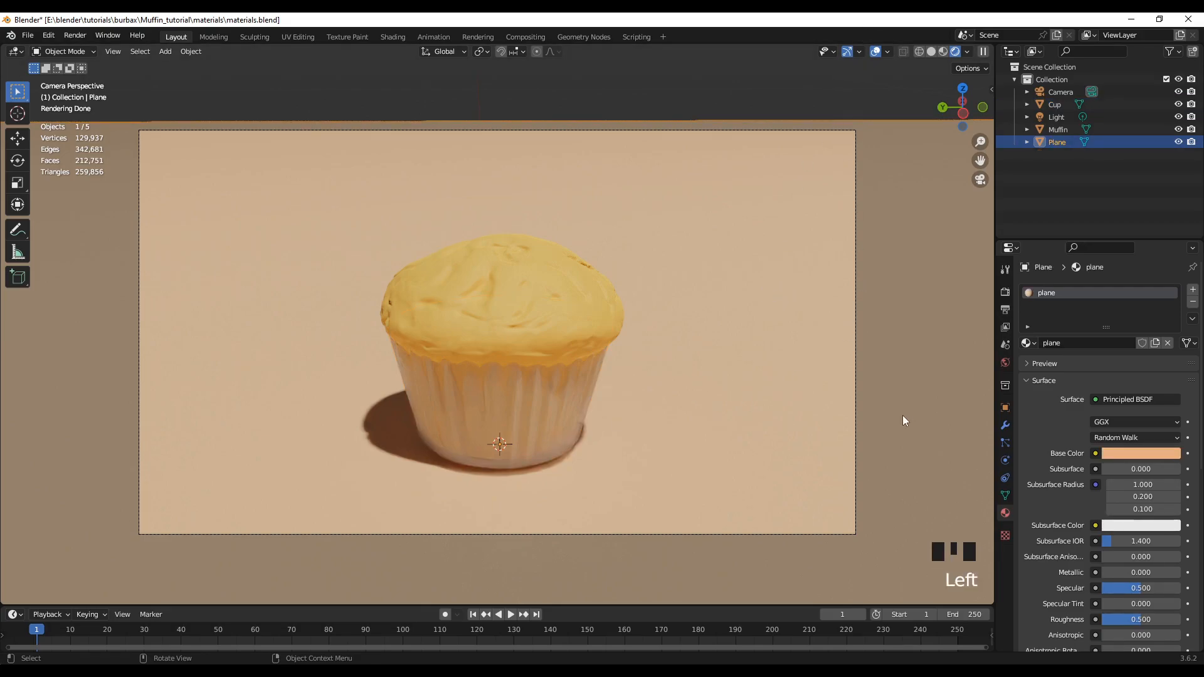
pyautogui.click(751, 94)
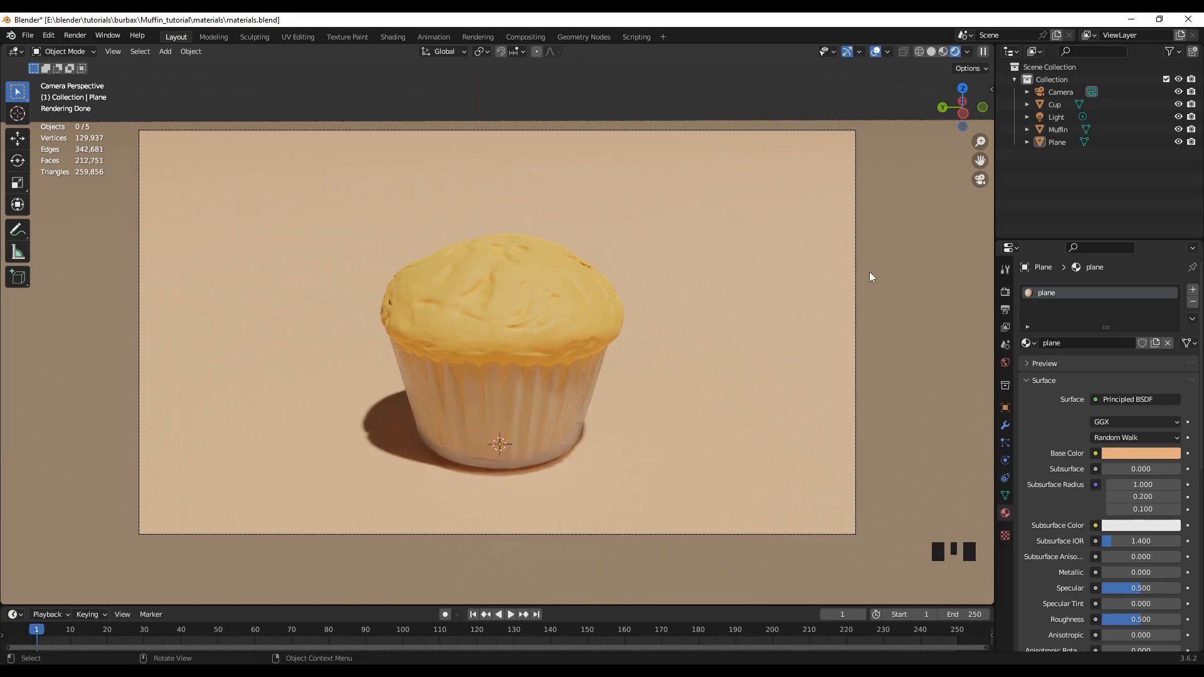
# Examine the render engine and feature set choices in the scene's render settings without changing them
pyautogui.click(1005, 293)
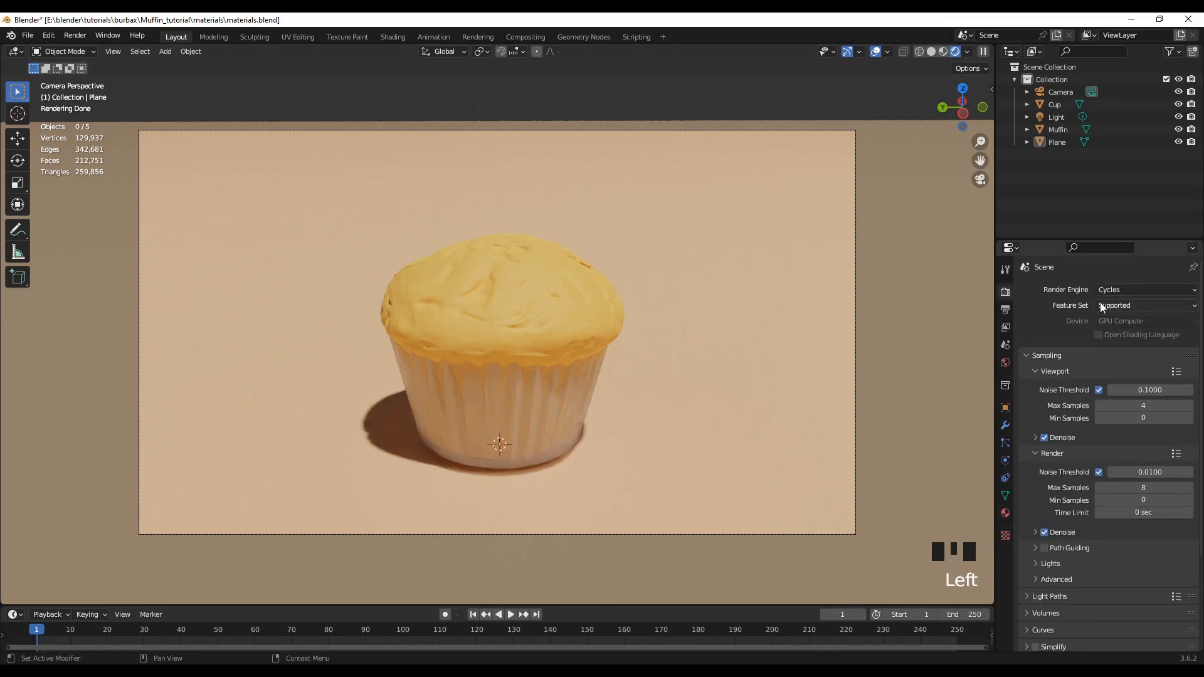
pyautogui.click(1132, 290)
pyautogui.click(1133, 290)
pyautogui.click(1140, 307)
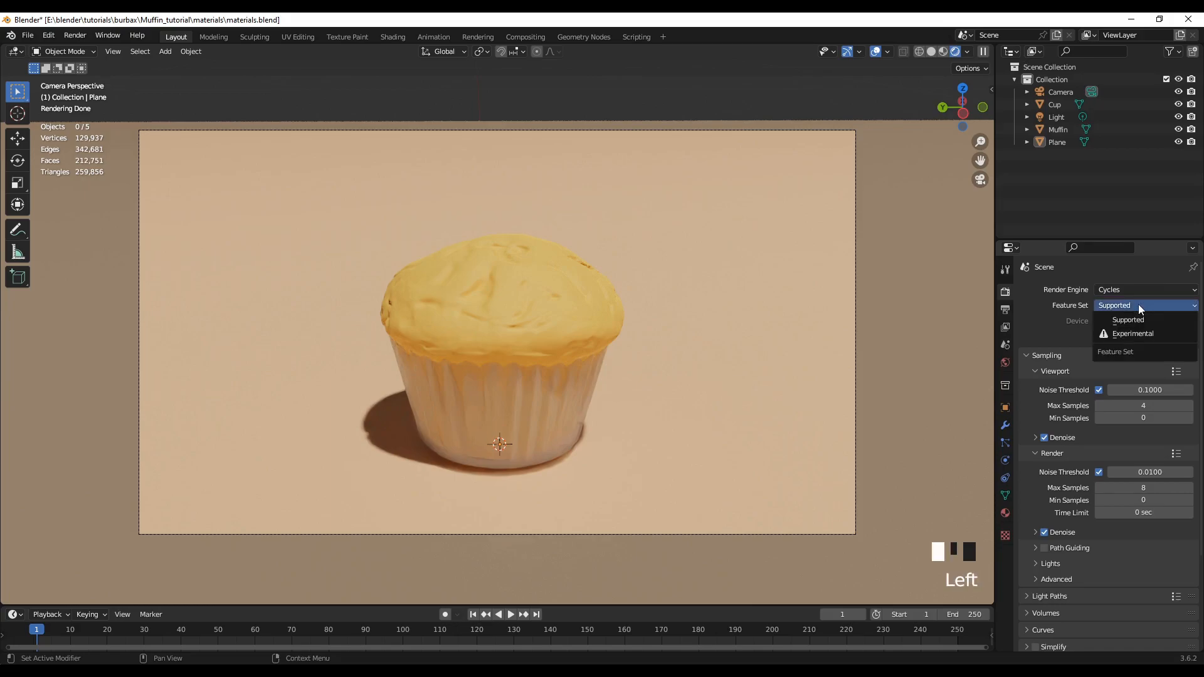
pyautogui.click(1139, 303)
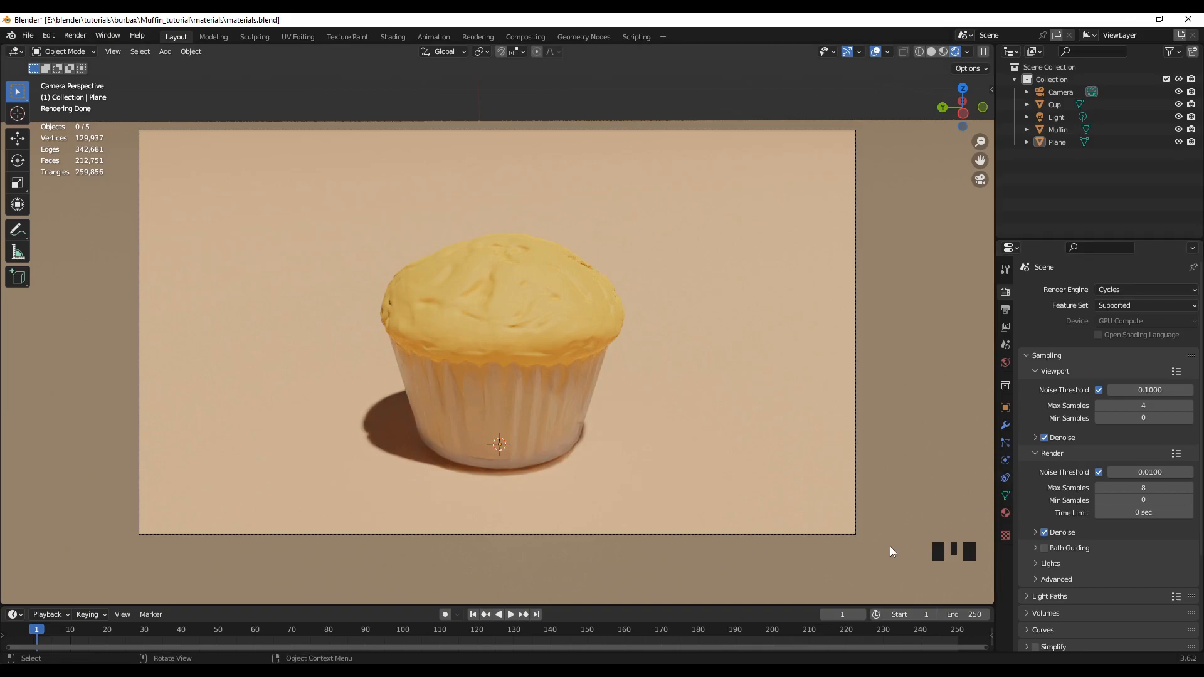
# Set the sampling maximum to 6 samples for the viewport and 10 samples for the final render
pyautogui.click(1138, 404)
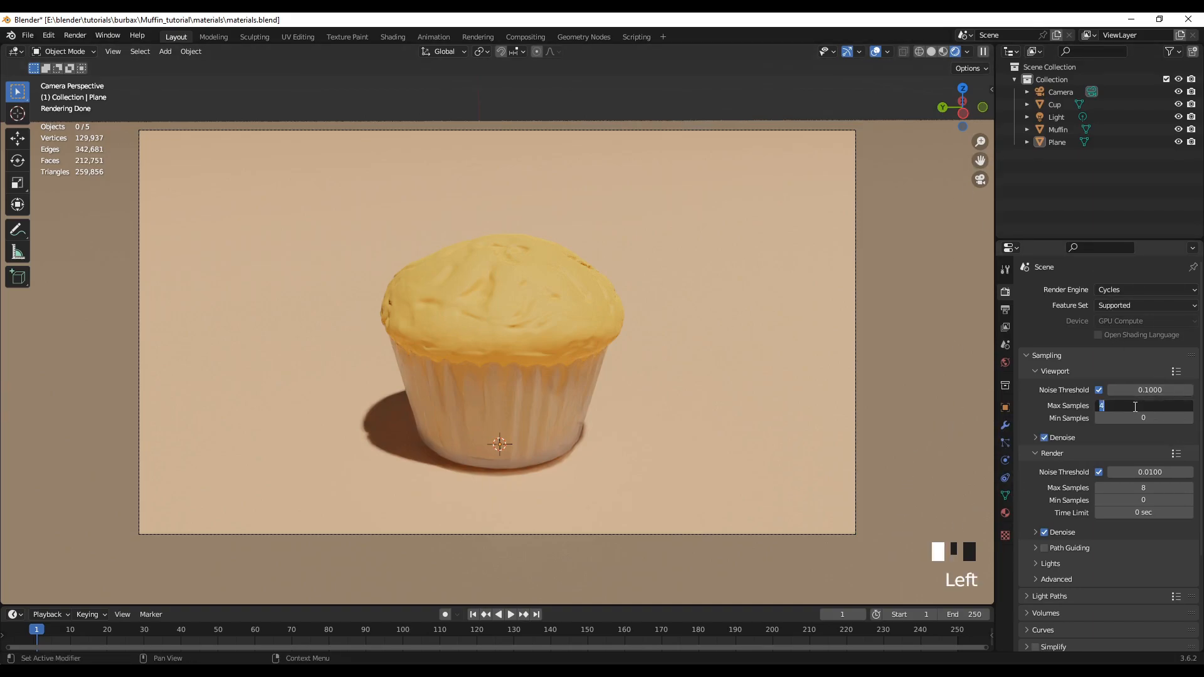
pyautogui.write('6')
pyautogui.click(1155, 494)
pyautogui.click(1154, 488)
pyautogui.write('10')
pyautogui.press('Return')
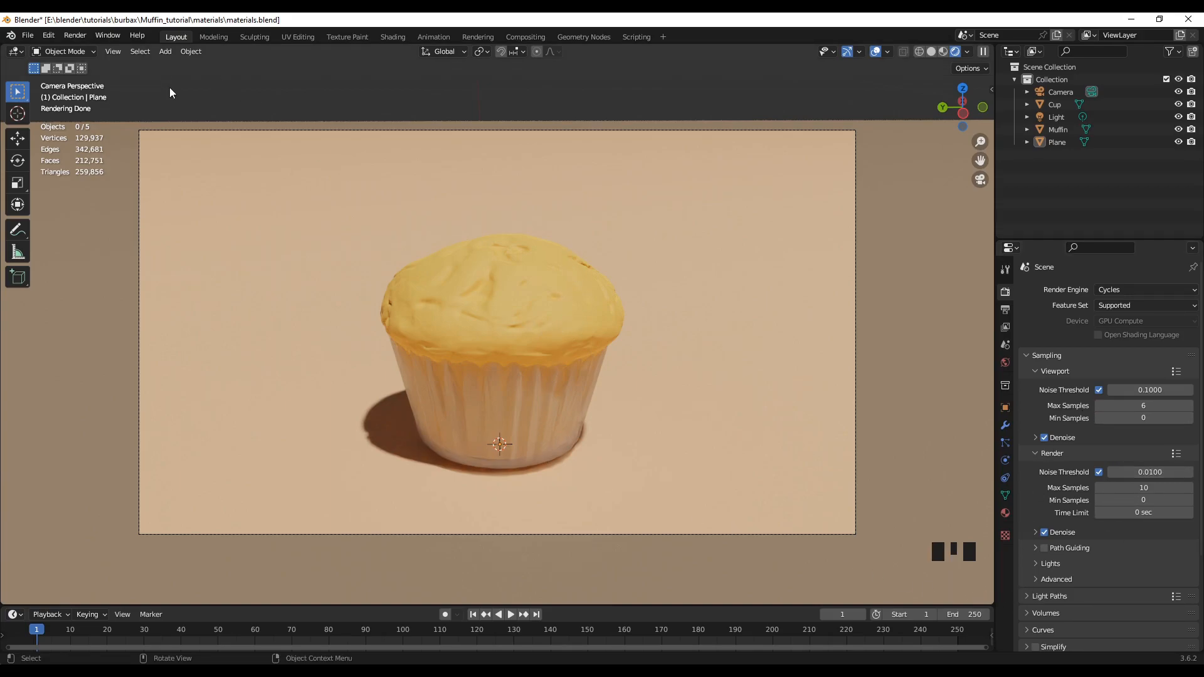
# Render the muffin scene as a still image from the camera
pyautogui.click(78, 35)
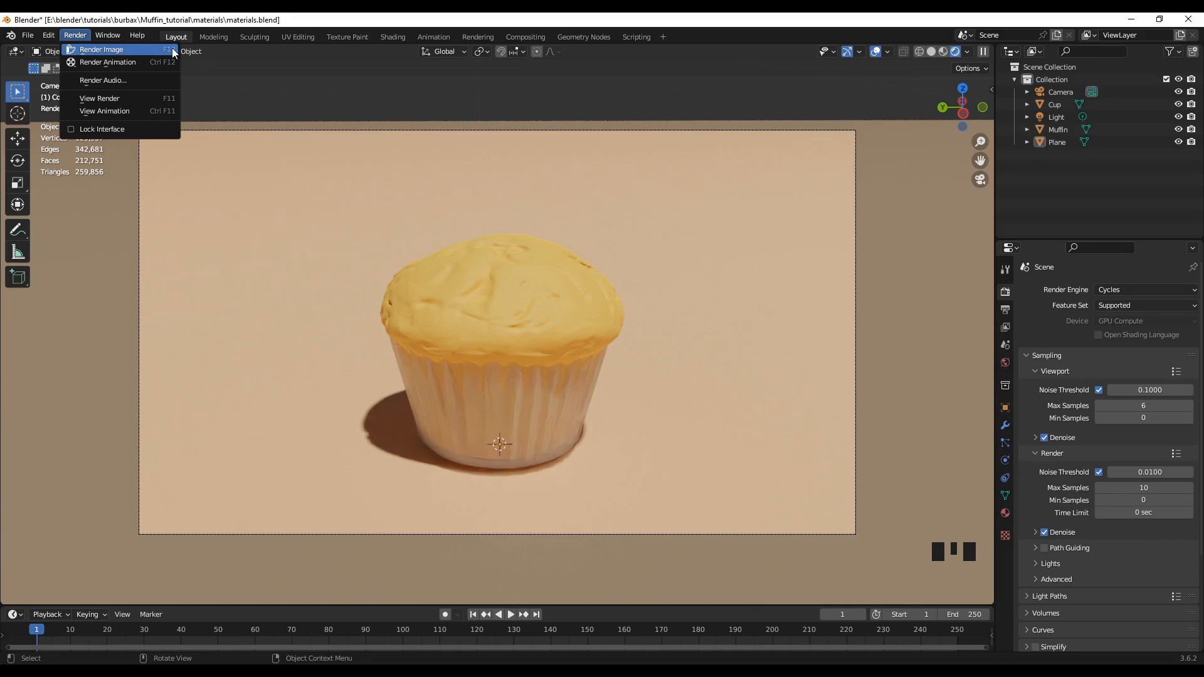
pyautogui.click(697, 87)
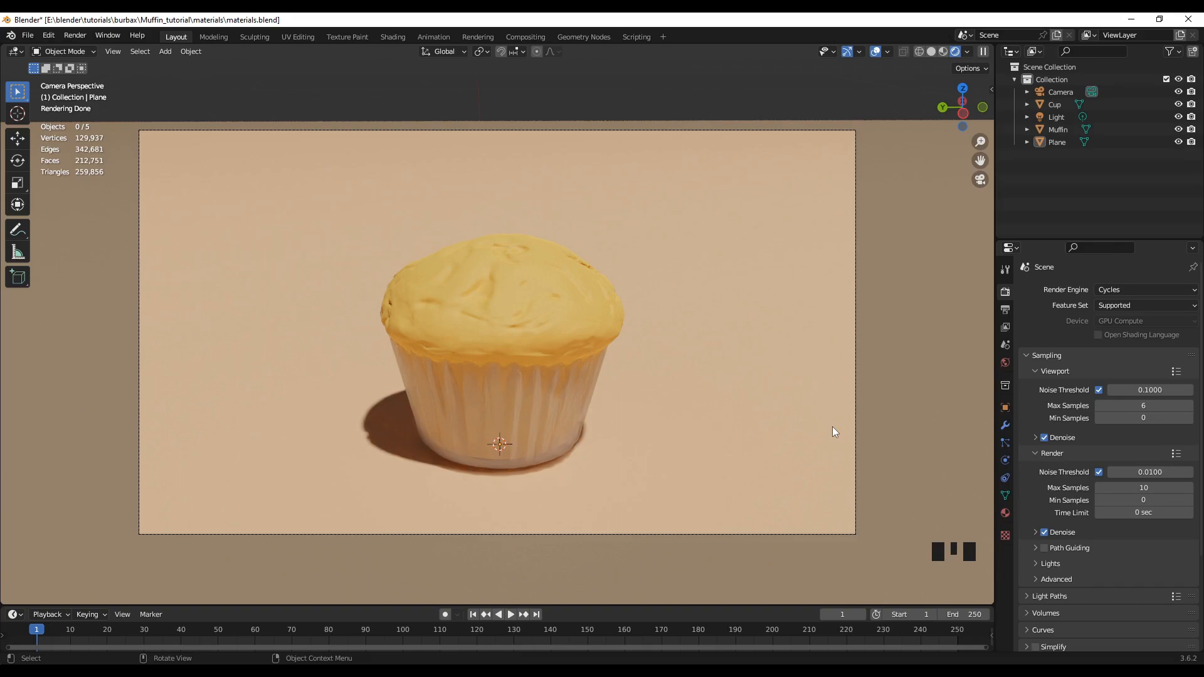
pyautogui.press('F12')
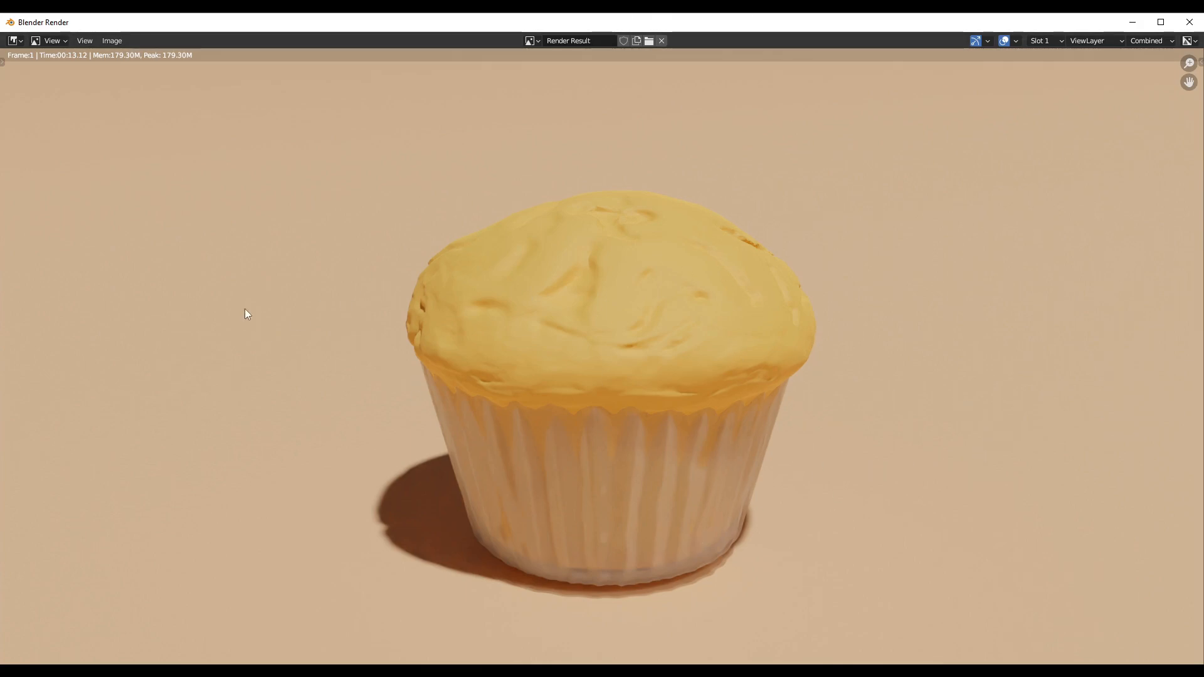
# Review the file format options for saving the render result as an image, and close the file dialog without saving
pyautogui.click(112, 40)
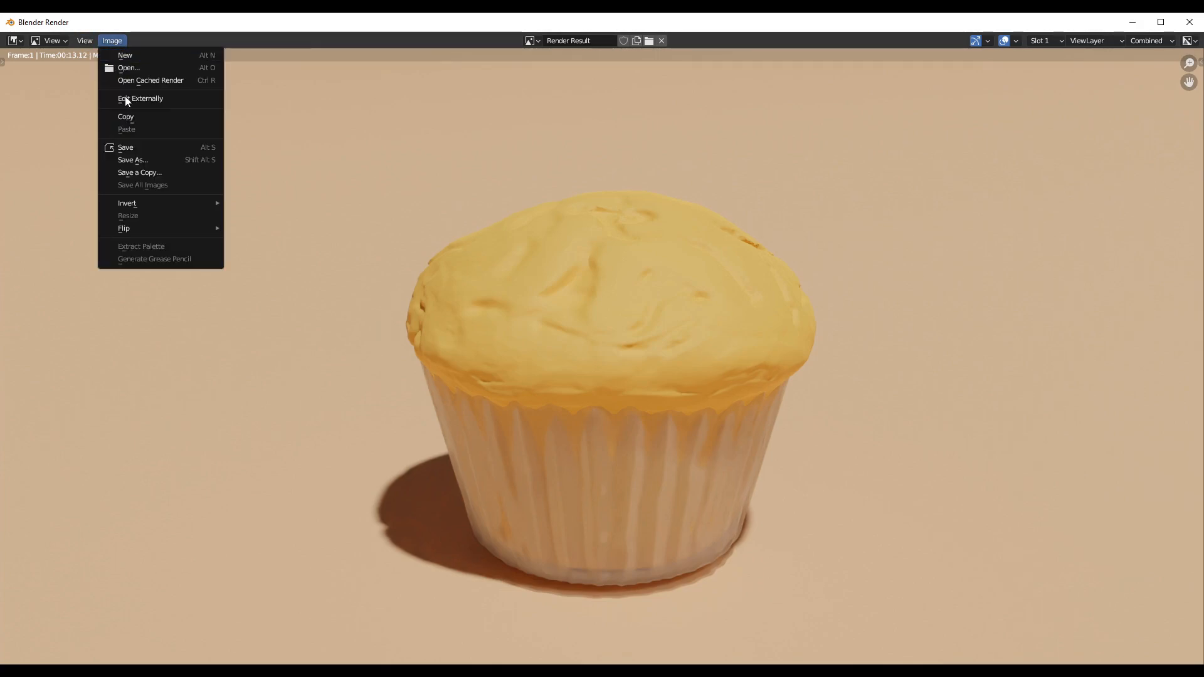
pyautogui.click(164, 160)
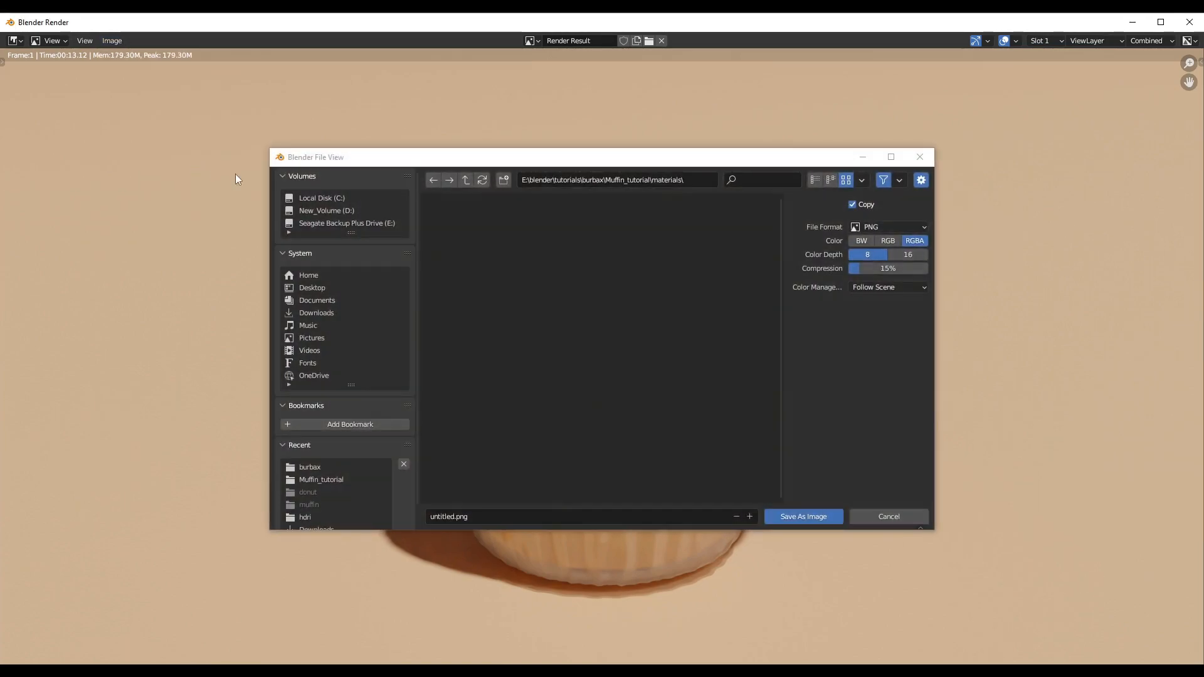
pyautogui.click(899, 228)
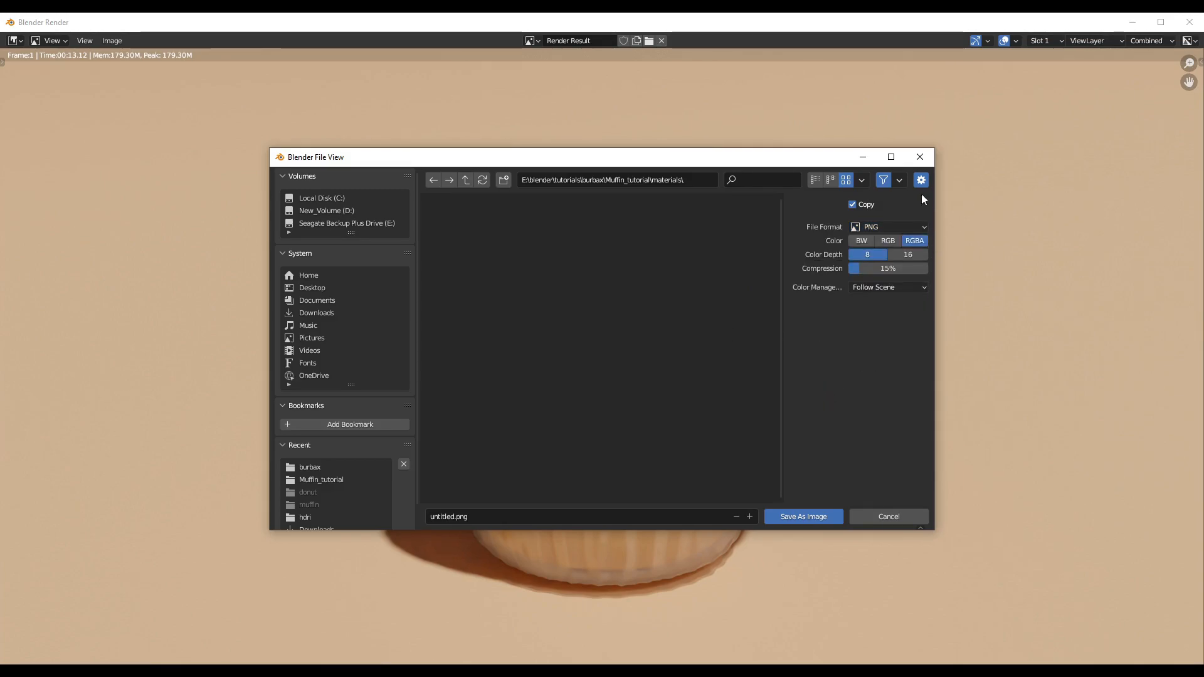
pyautogui.click(931, 160)
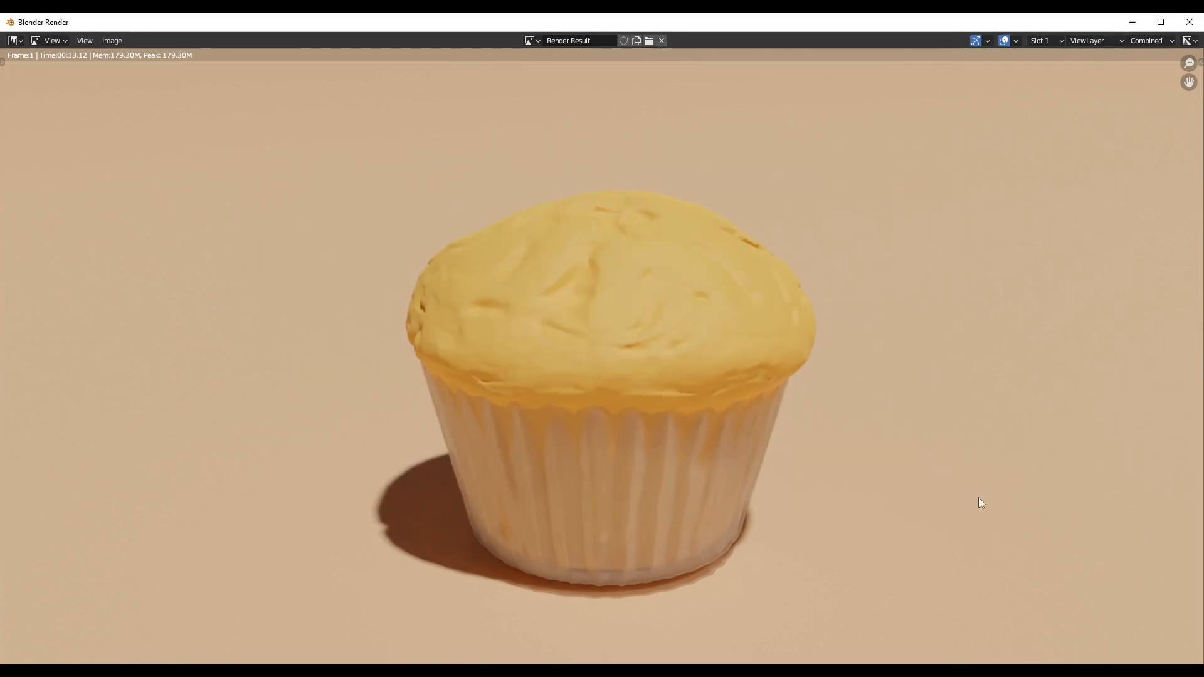